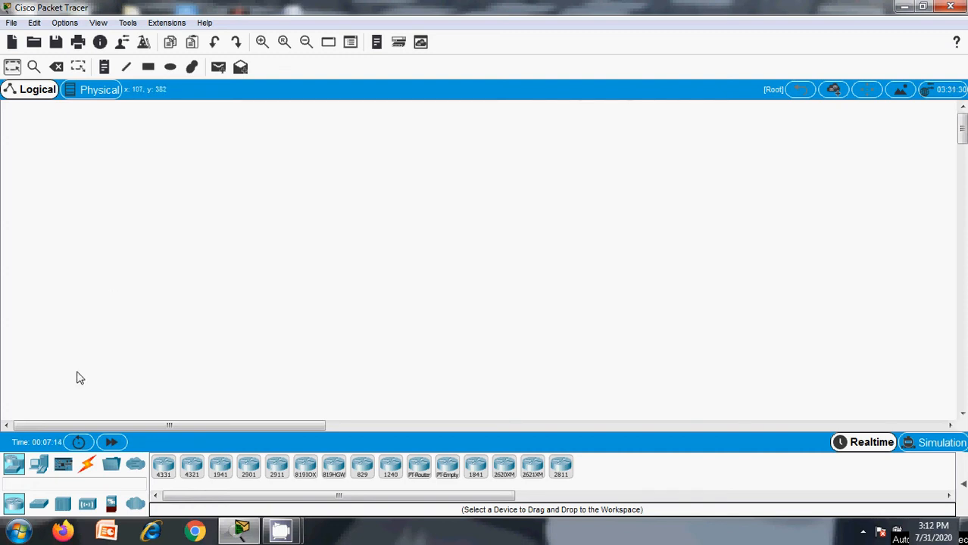
# Step: Place four PCs one below another in the empty workspace
pyautogui.click(38, 464)
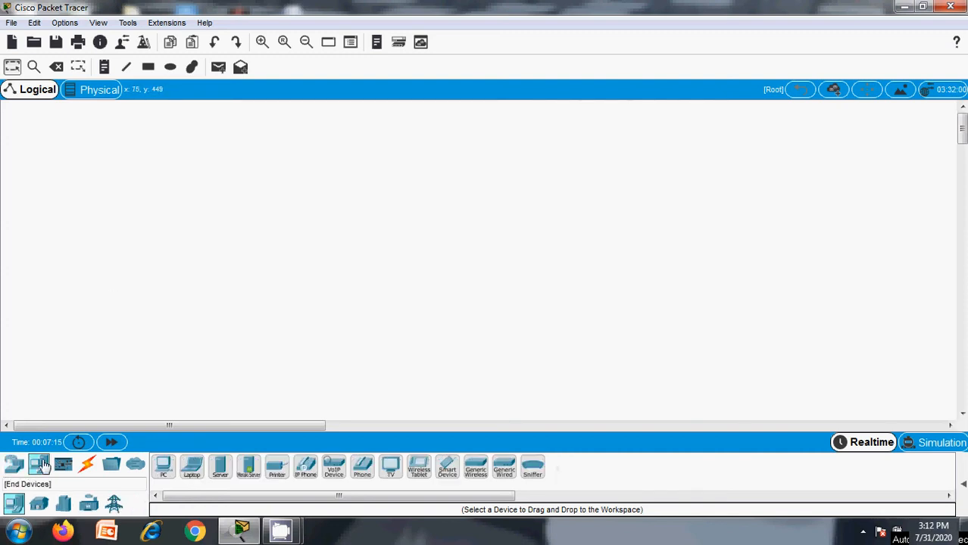
pyautogui.click(164, 467)
pyautogui.click(156, 155)
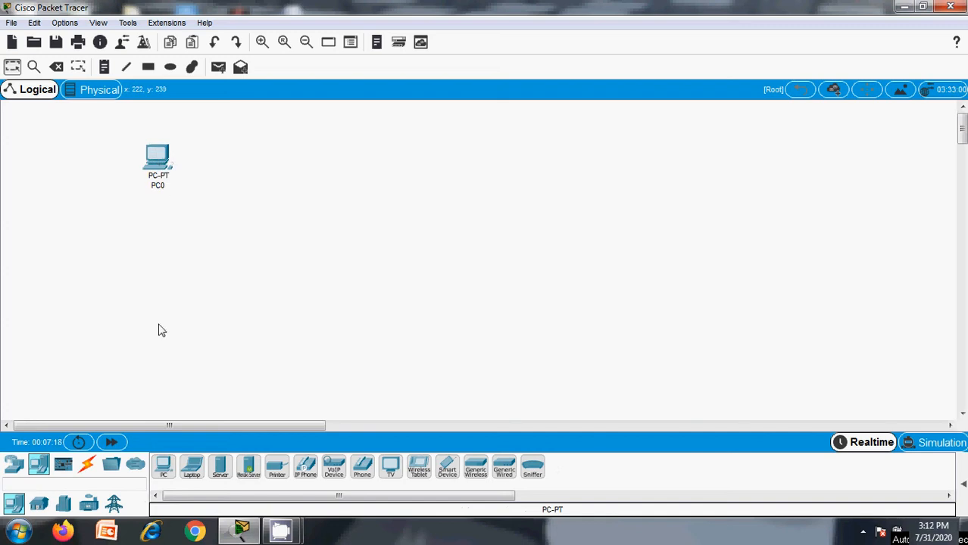
pyautogui.click(165, 469)
pyautogui.click(155, 252)
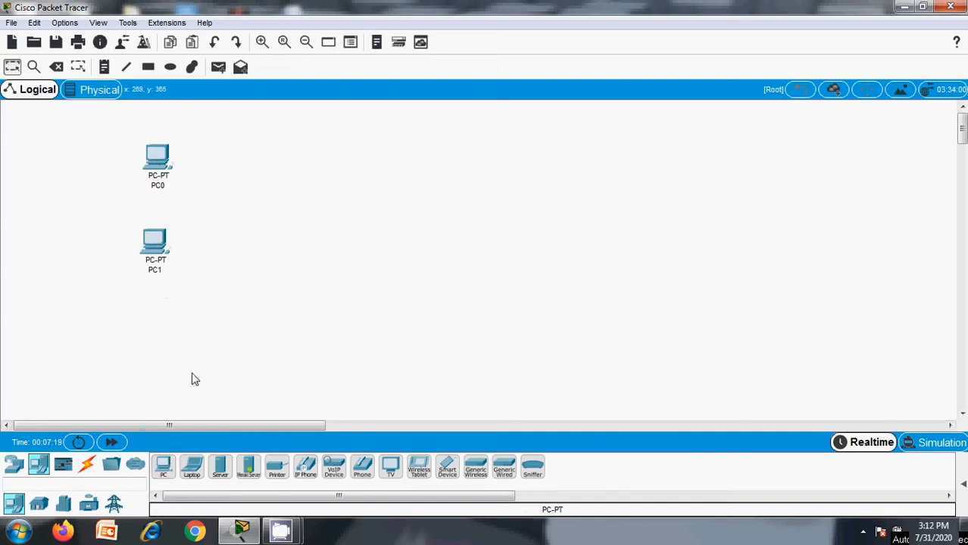
pyautogui.click(165, 467)
pyautogui.click(163, 313)
pyautogui.click(164, 469)
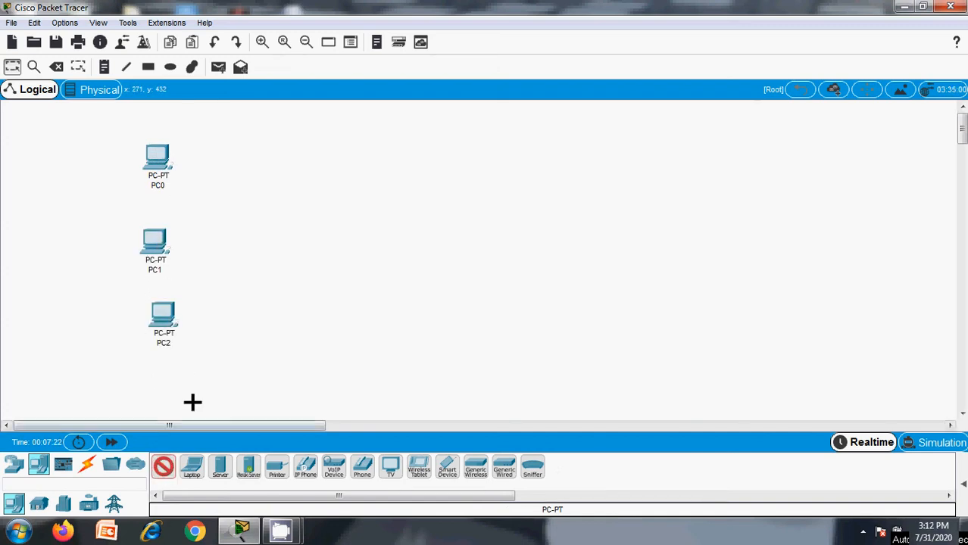
pyautogui.click(205, 376)
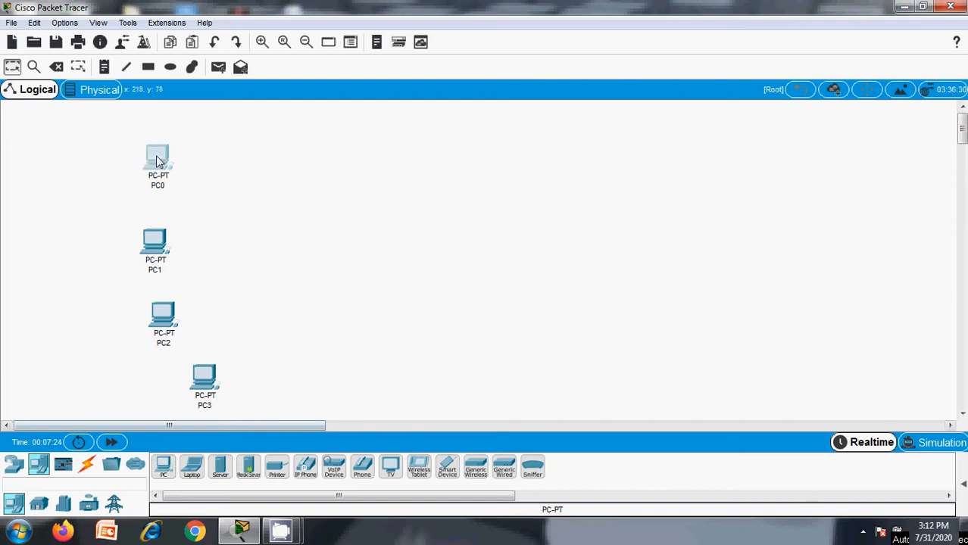
# Step: Rearrange the four PCs into an arc that leaves room for a central switch
pyautogui.moveTo(157, 161); pyautogui.dragTo(240, 144)
pyautogui.moveTo(160, 240); pyautogui.dragTo(201, 213)
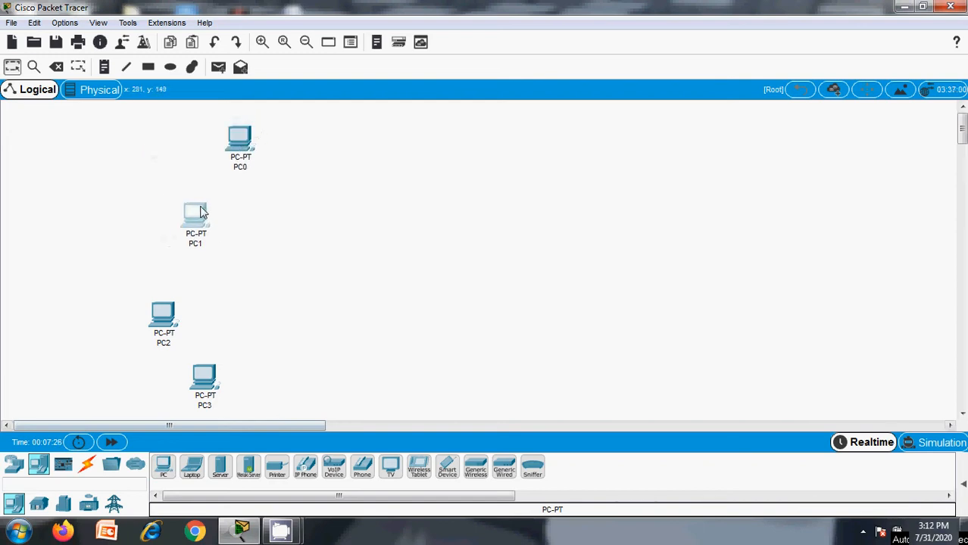
pyautogui.moveTo(165, 314); pyautogui.dragTo(198, 304)
pyautogui.moveTo(212, 384); pyautogui.dragTo(255, 394)
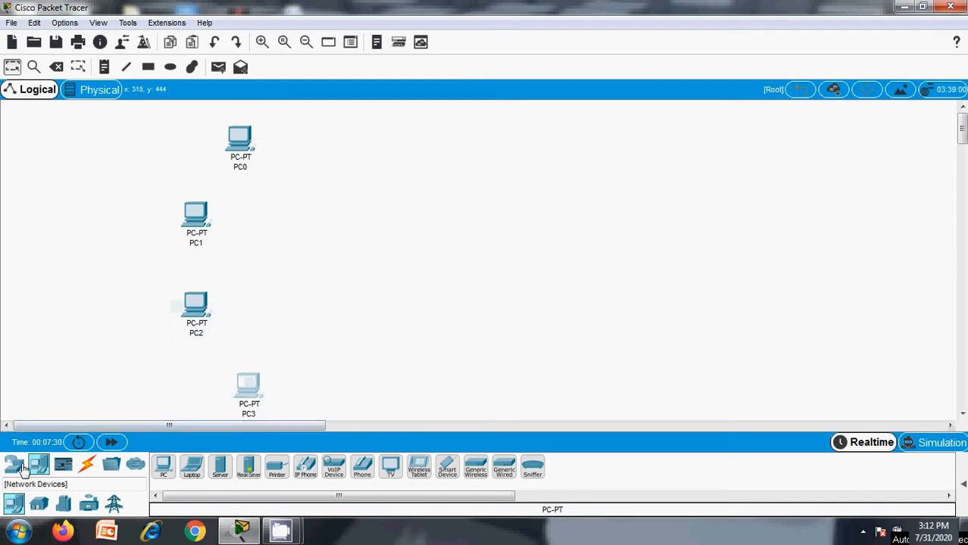
# Step: Place a 2960 switch beside the arc of PCs, level with the middle of it
pyautogui.click(21, 466)
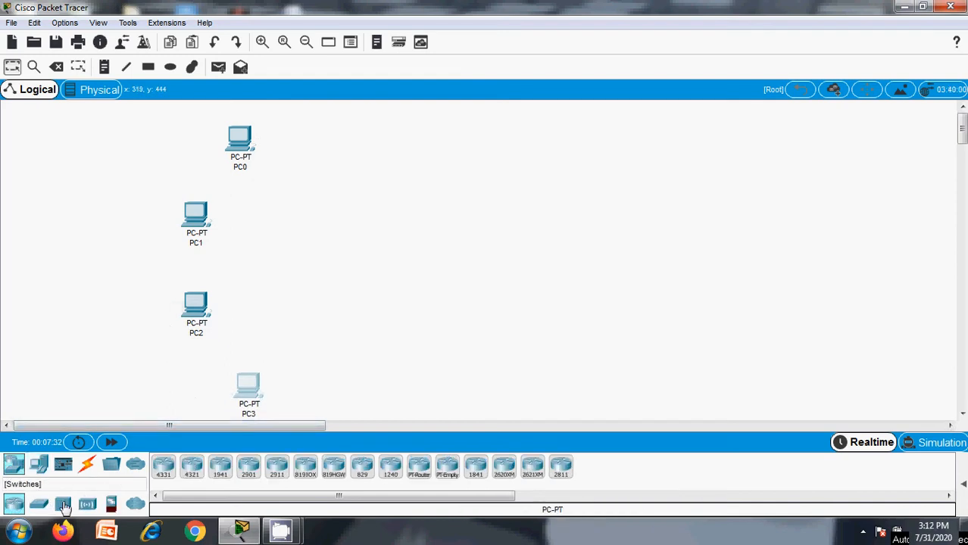
pyautogui.click(38, 503)
pyautogui.click(164, 466)
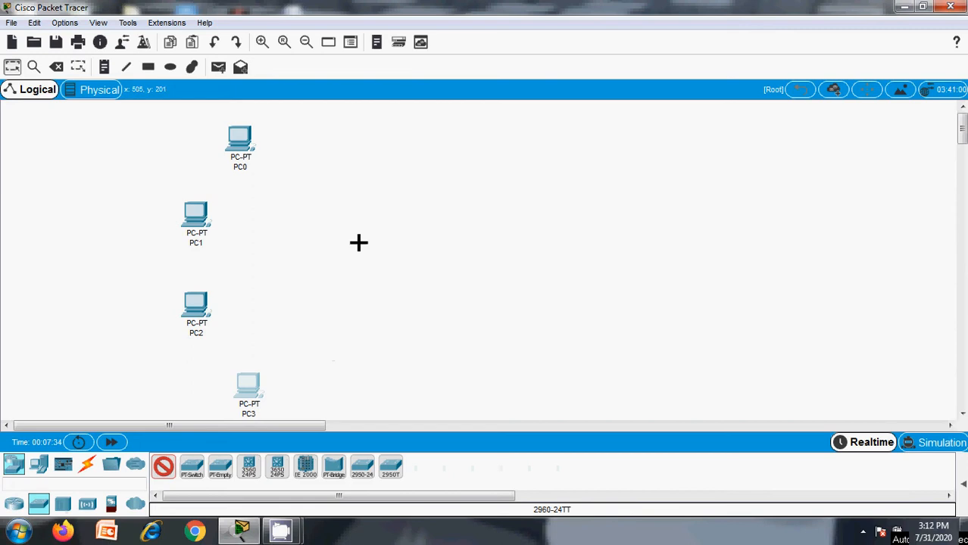
pyautogui.click(358, 242)
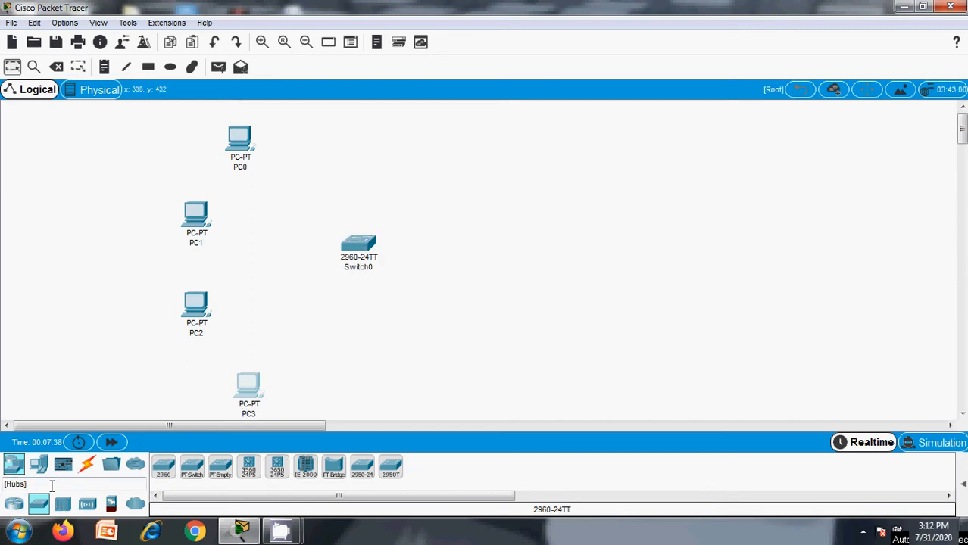
# Step: Place two generic servers, one above the switch and one below it
pyautogui.click(39, 464)
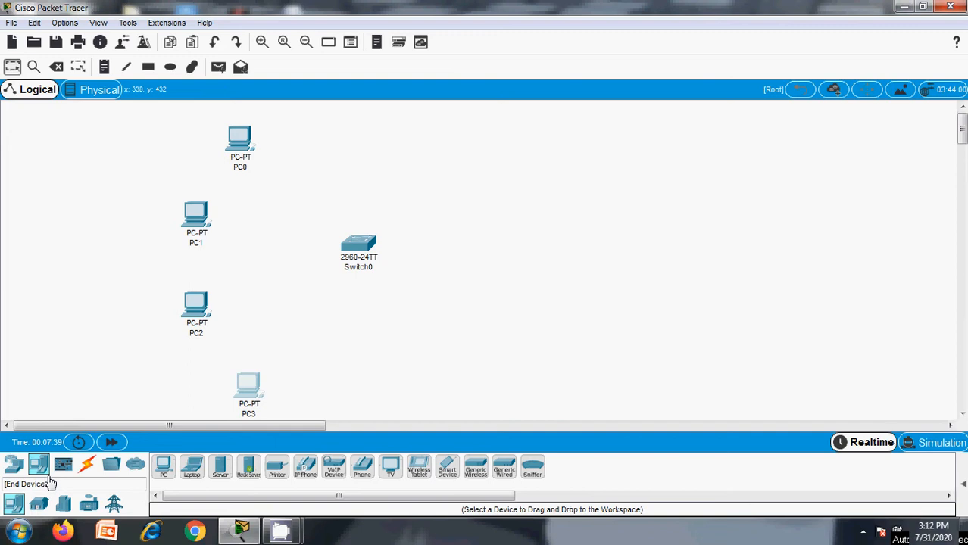
pyautogui.click(219, 466)
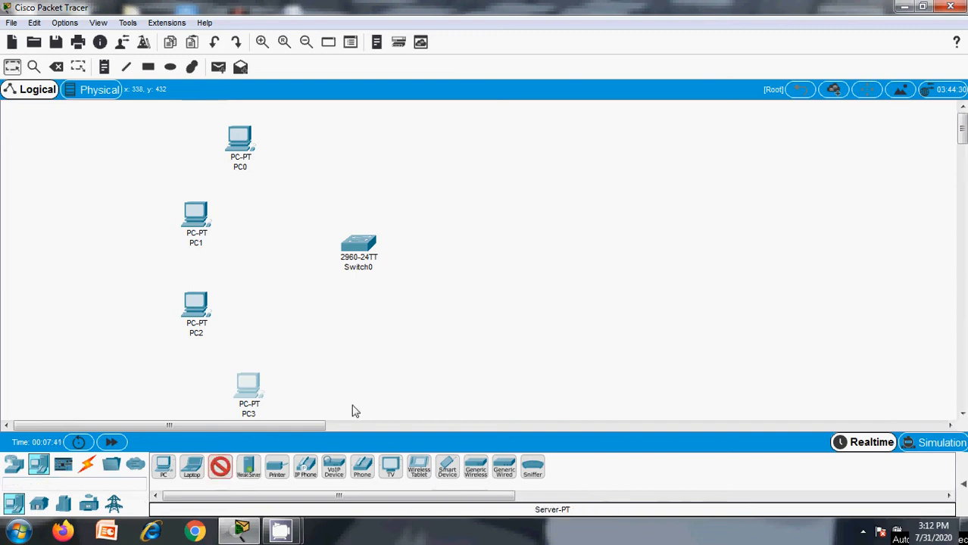
pyautogui.click(356, 130)
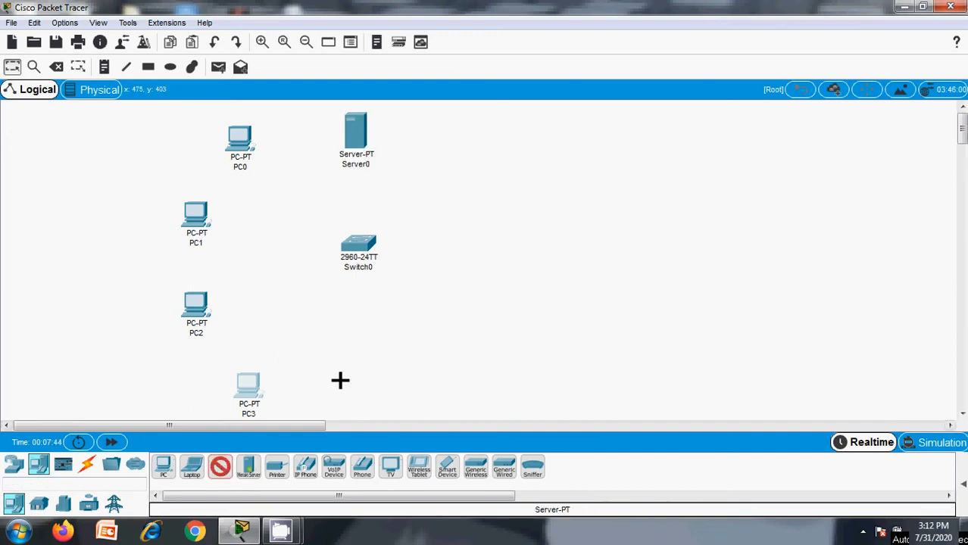
pyautogui.click(363, 381)
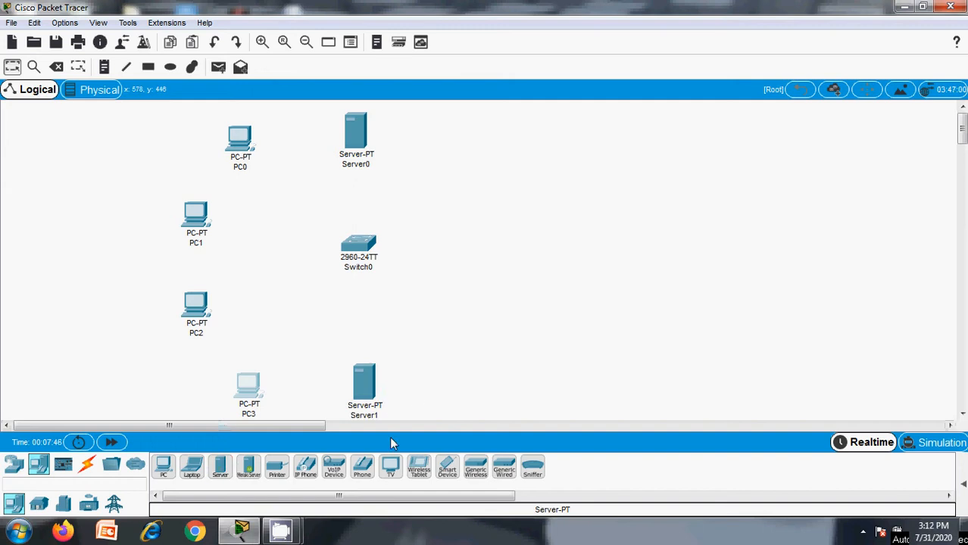
# Step: Place a 2911 router level with the switch, on the side away from the PCs
pyautogui.click(15, 467)
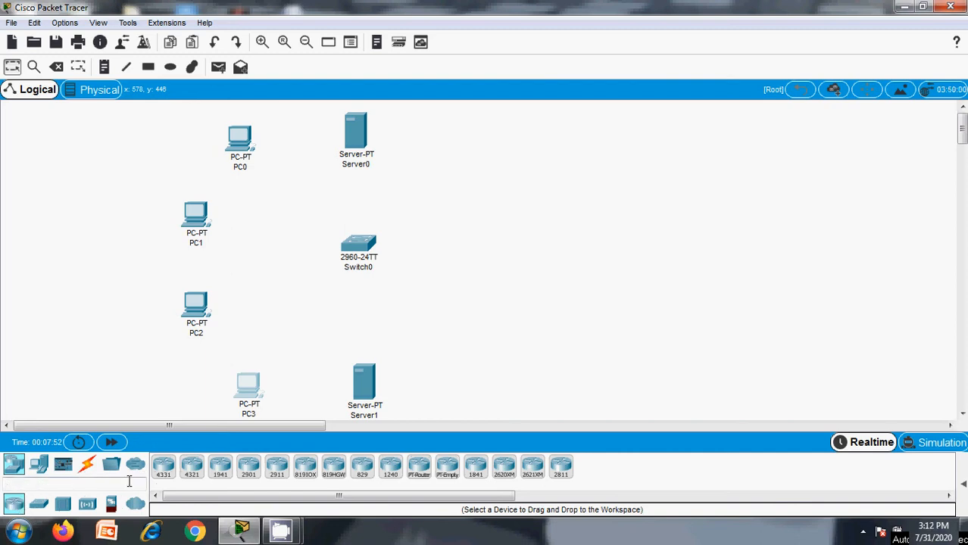
pyautogui.click(277, 467)
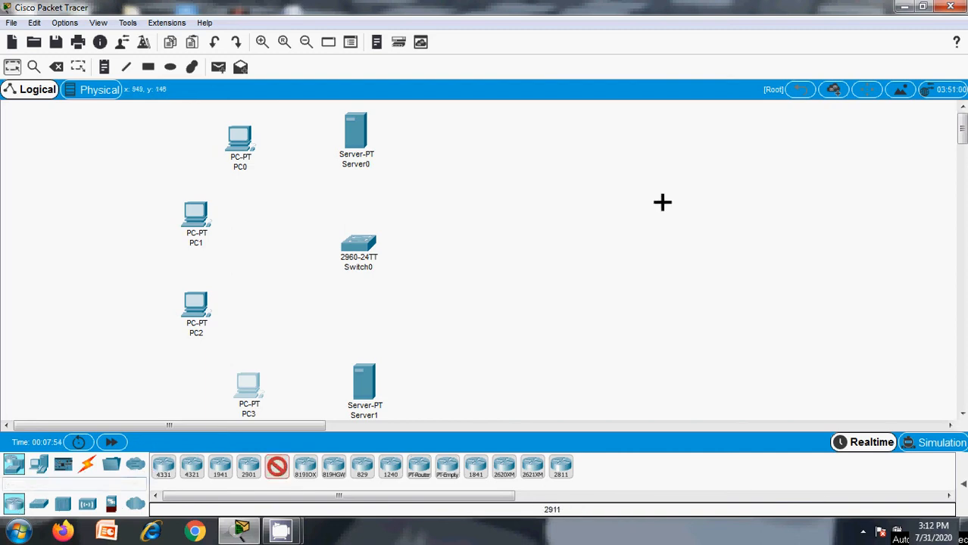
pyautogui.click(650, 238)
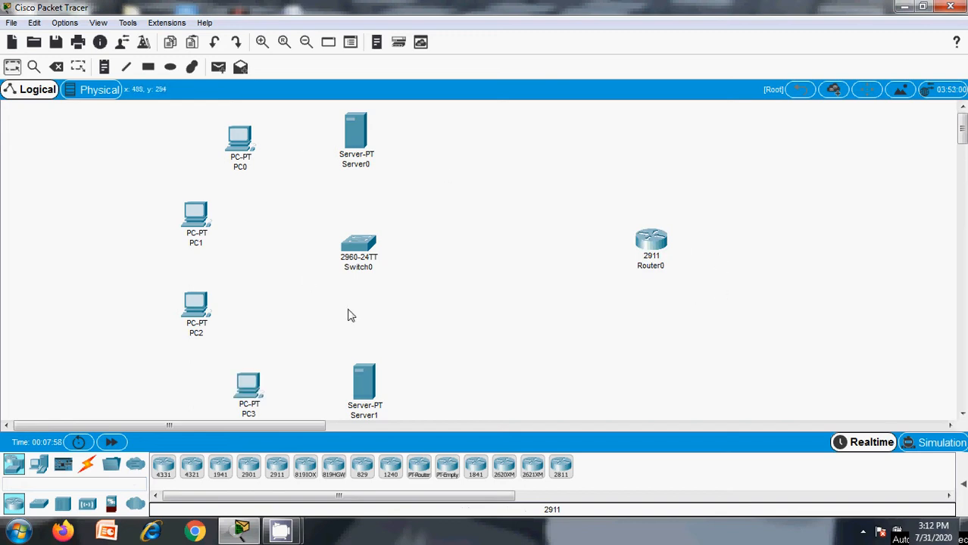
# Step: Connect PC0, PC1, PC2 and PC3 to Switch0 using the automatically chosen connection type
pyautogui.click(87, 464)
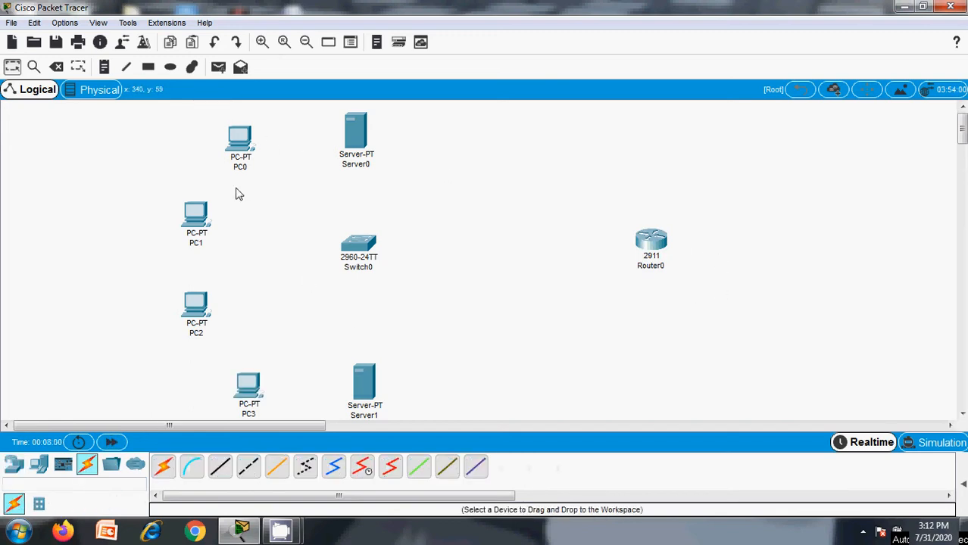
pyautogui.click(165, 467)
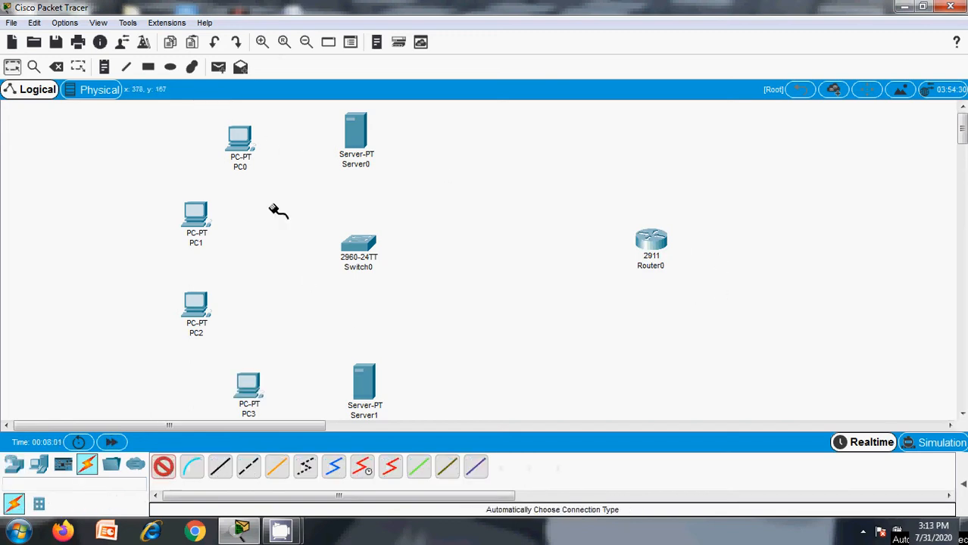
pyautogui.click(250, 144)
pyautogui.click(356, 244)
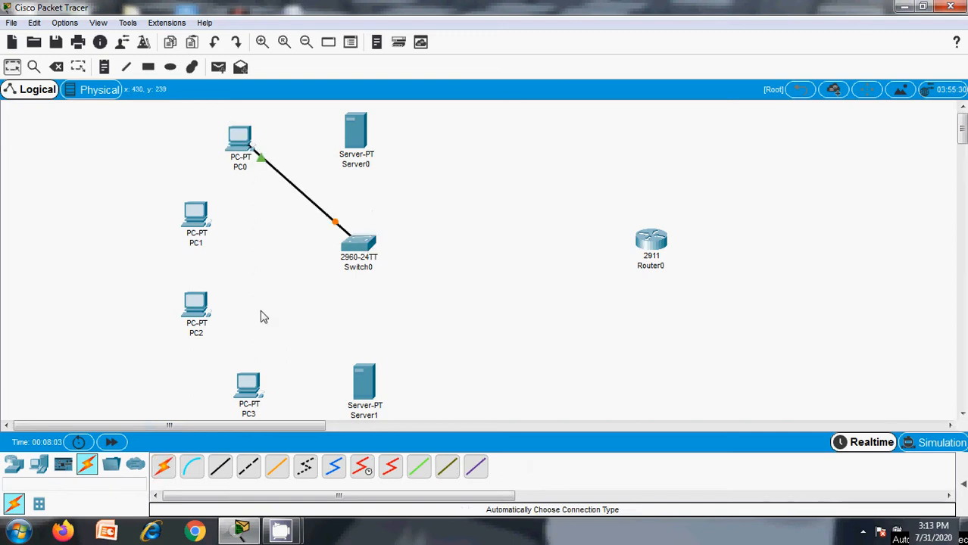
pyautogui.click(181, 227)
pyautogui.click(356, 244)
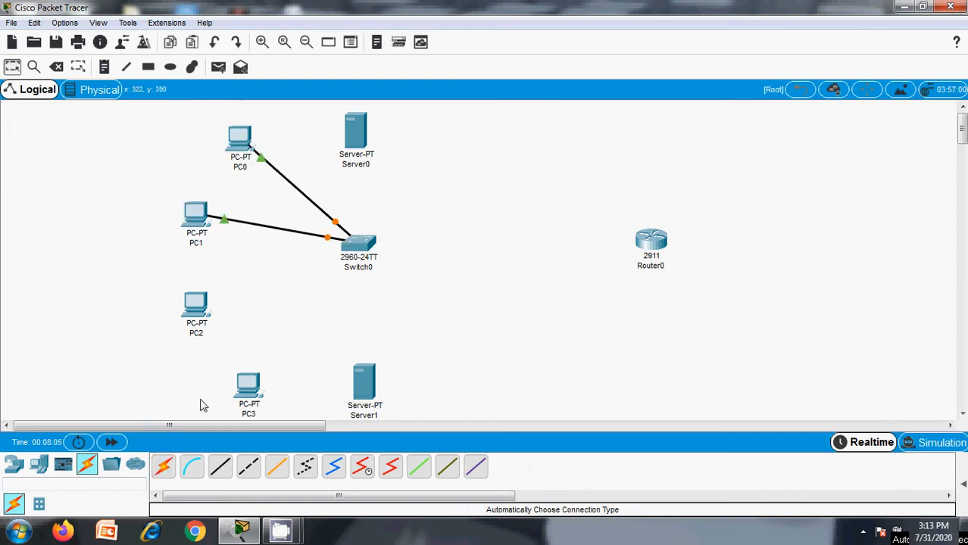
pyautogui.click(165, 467)
pyautogui.click(198, 307)
pyautogui.click(356, 244)
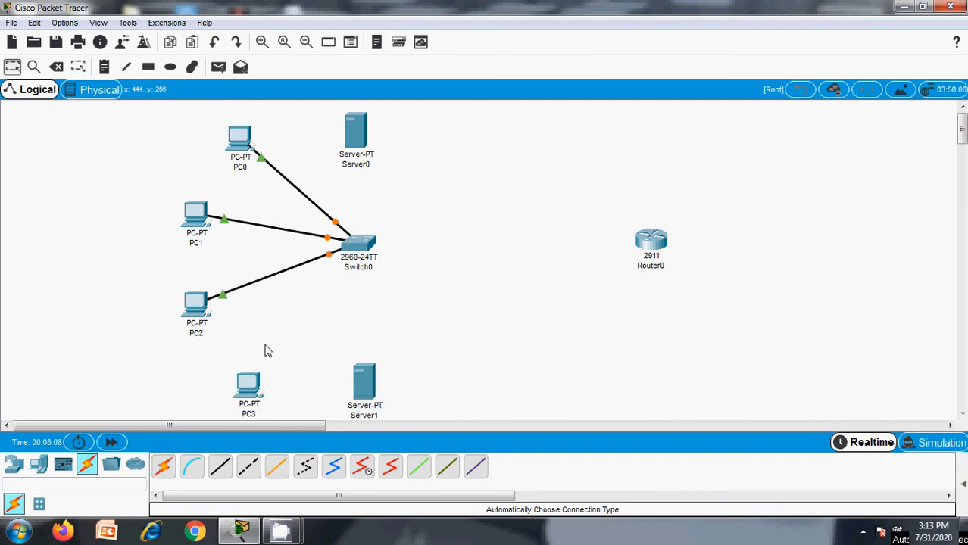
pyautogui.click(163, 467)
pyautogui.click(248, 386)
pyautogui.click(349, 243)
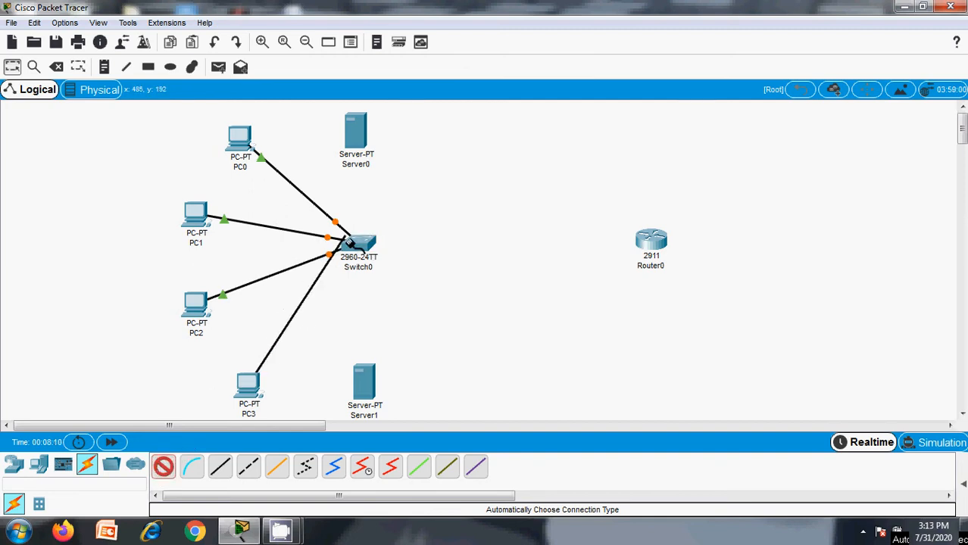
# Step: Connect Server0, Server1 and Router0 to Switch0 using the automatically chosen connection type
pyautogui.click(162, 467)
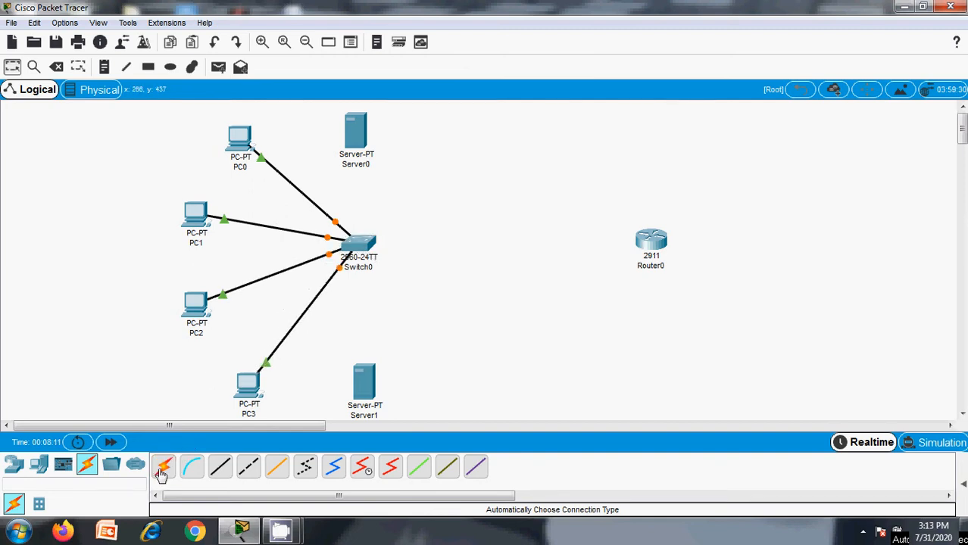
pyautogui.click(348, 149)
pyautogui.click(356, 240)
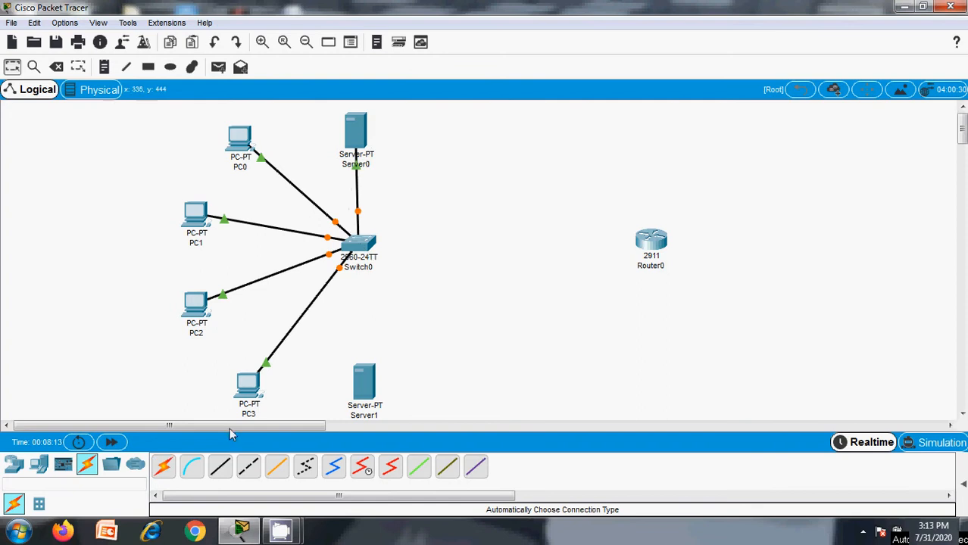
pyautogui.click(165, 468)
pyautogui.click(374, 246)
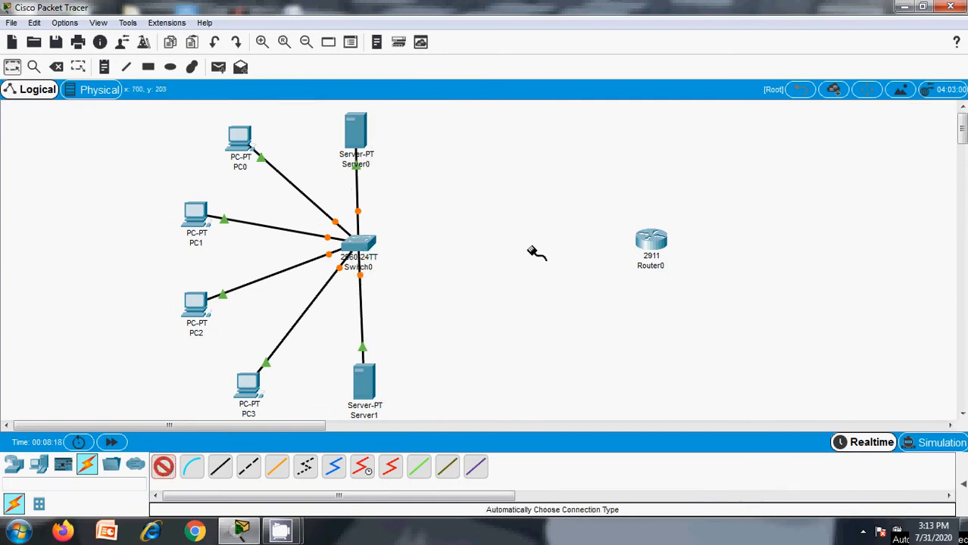
pyautogui.click(368, 245)
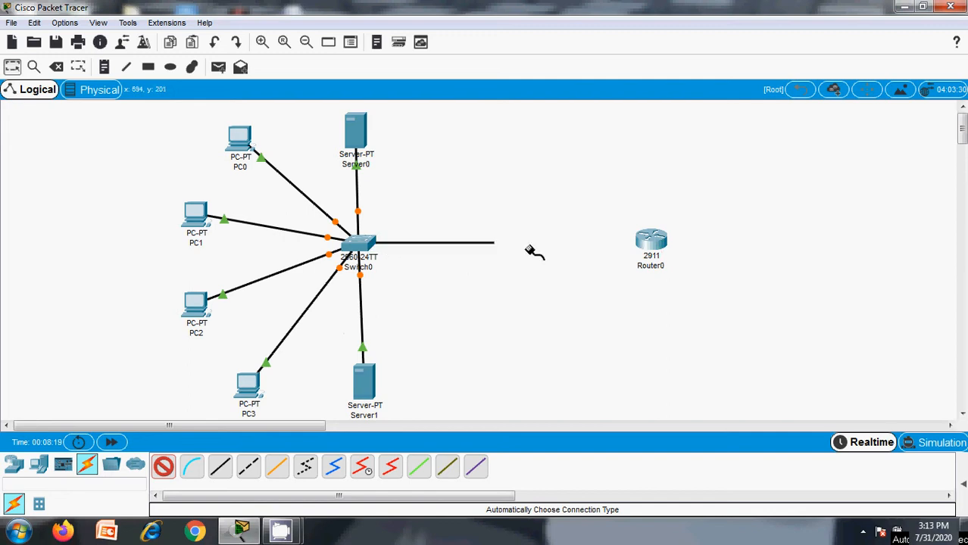
pyautogui.click(651, 241)
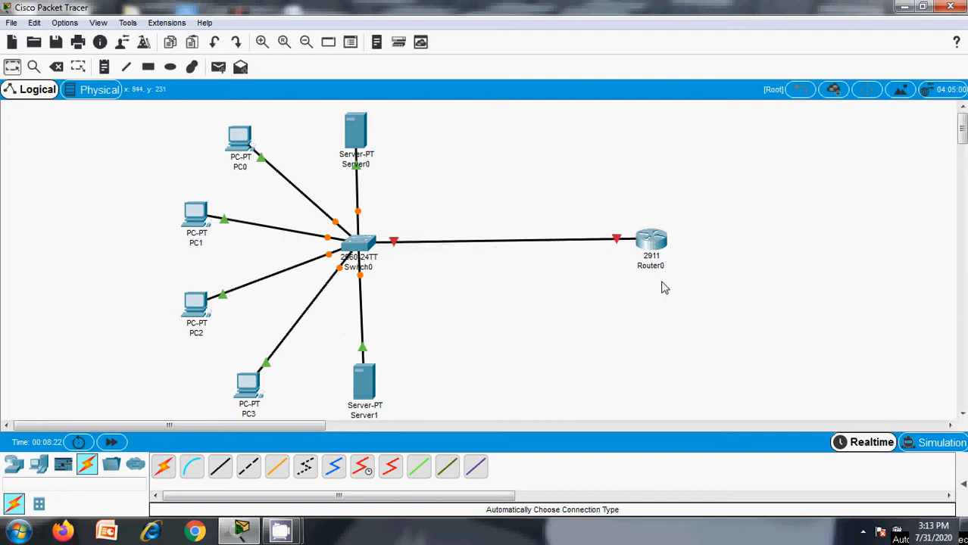
# Step: Rename the server below the switch as Dynamic Host Configuration Protocol Server
pyautogui.click(364, 416)
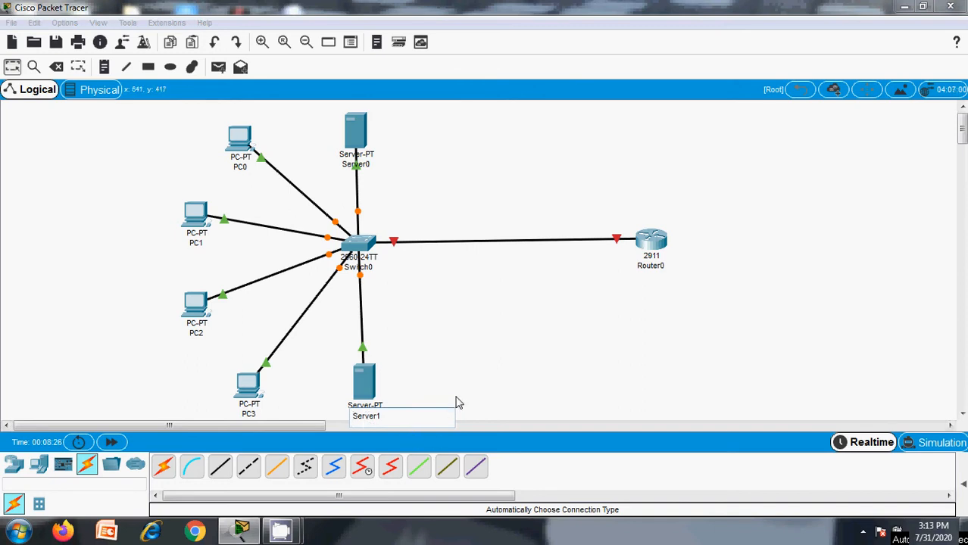
pyautogui.press('Delete')
pyautogui.press('Delete')
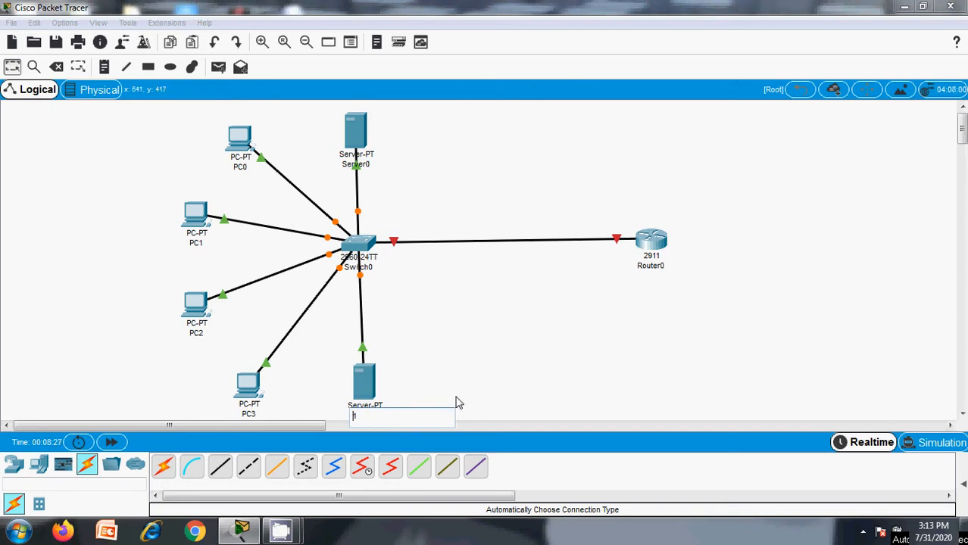
pyautogui.write('Dynamic Host Configuration')
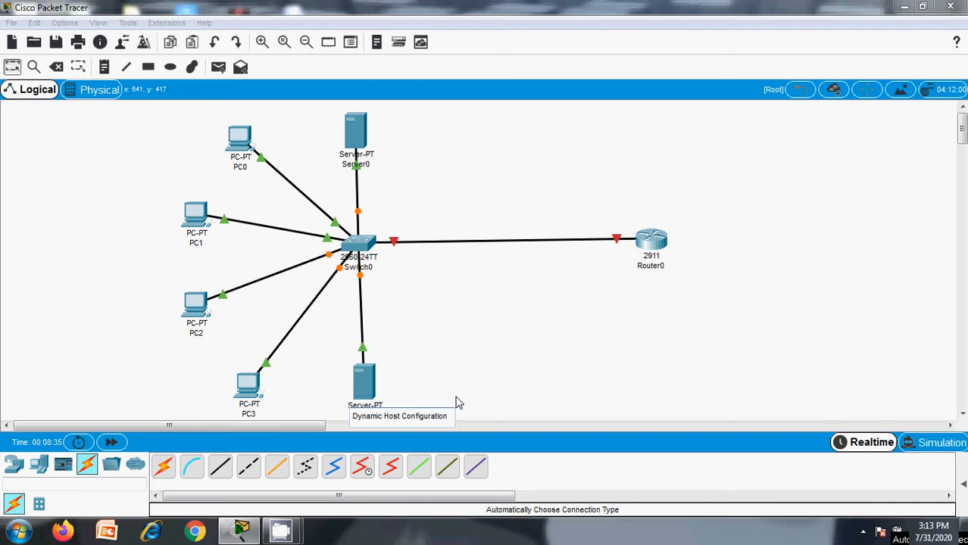
pyautogui.write(' Protocol')
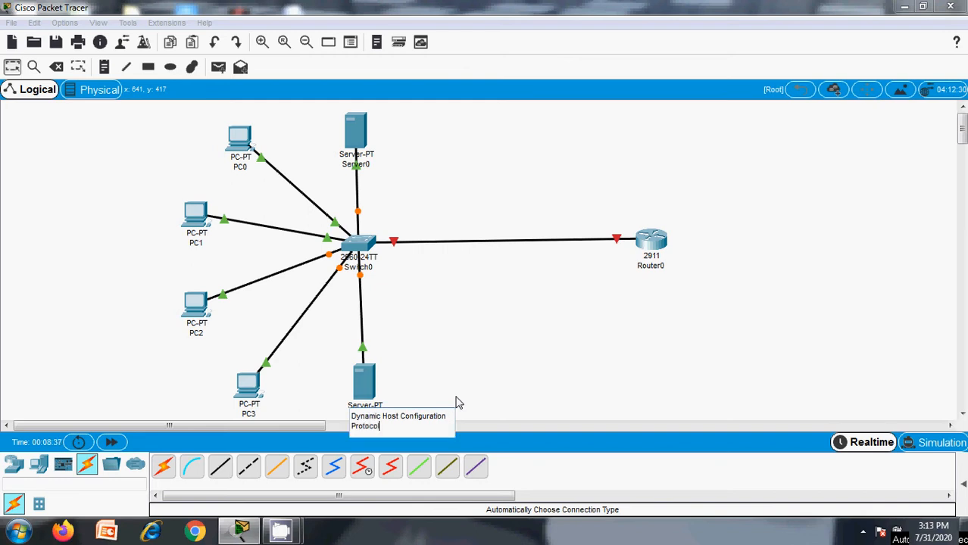
pyautogui.write(' Server')
pyautogui.click(362, 159)
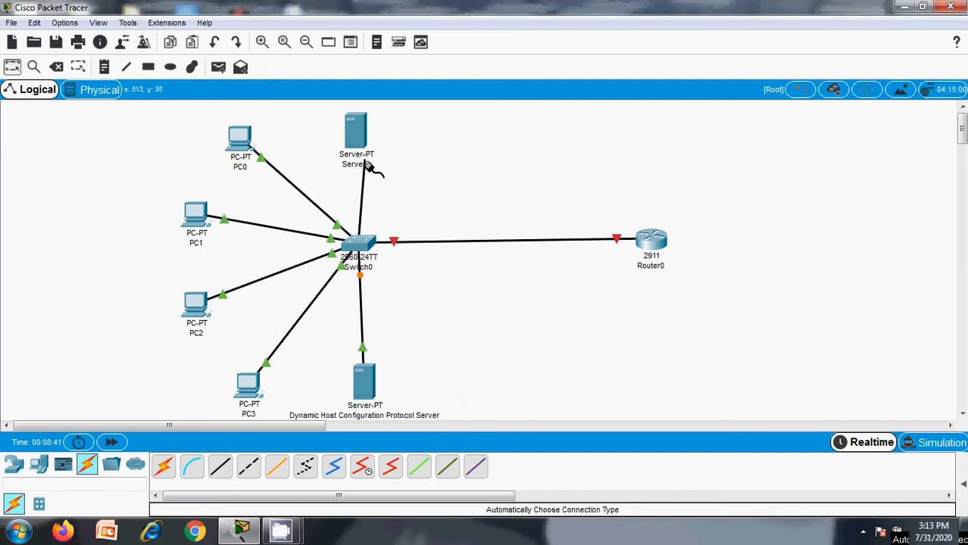
# Step: Finish the switch cable on Server0's FastEthernet0 port and rename that server as Domain name Server
pyautogui.click(362, 159)
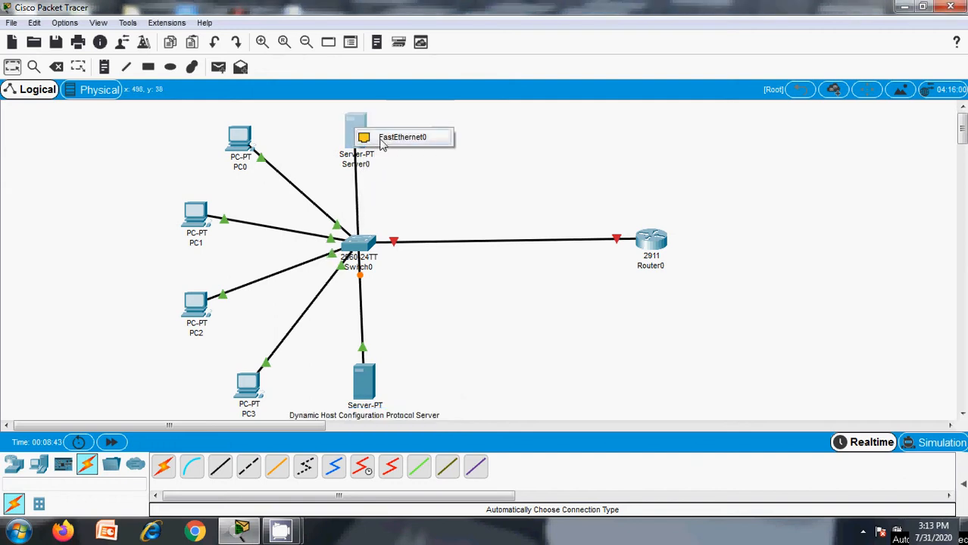
pyautogui.click(386, 138)
pyautogui.click(370, 167)
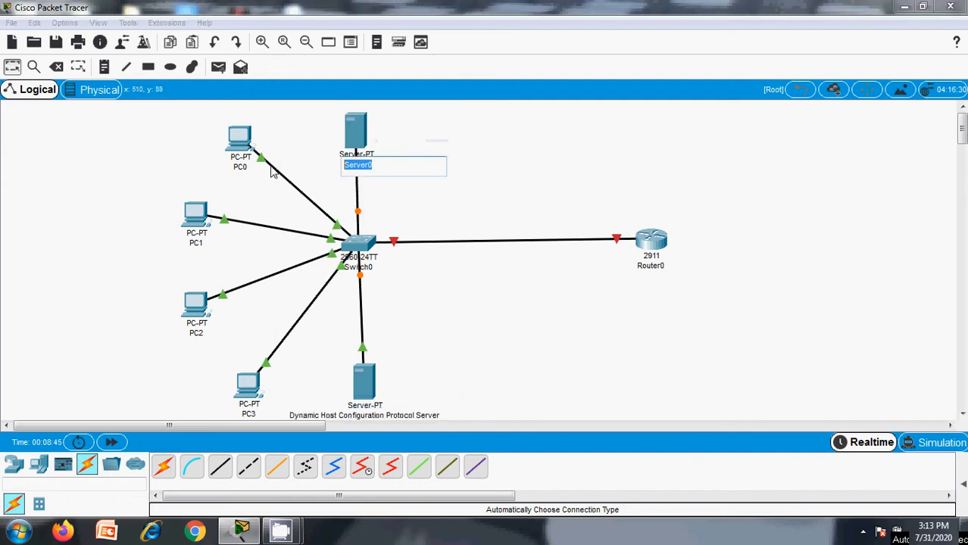
pyautogui.press('BackSpace')
pyautogui.write('Doma')
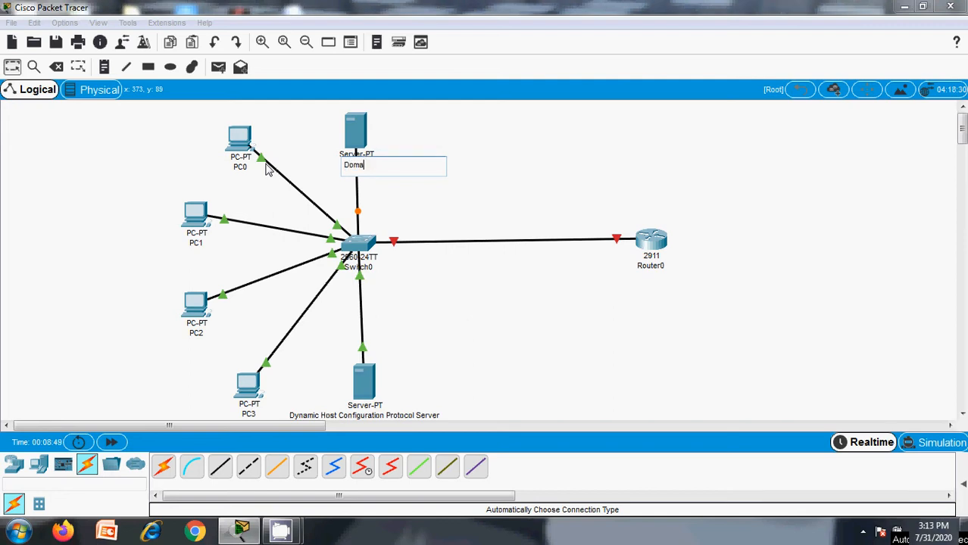
pyautogui.write('in name Server')
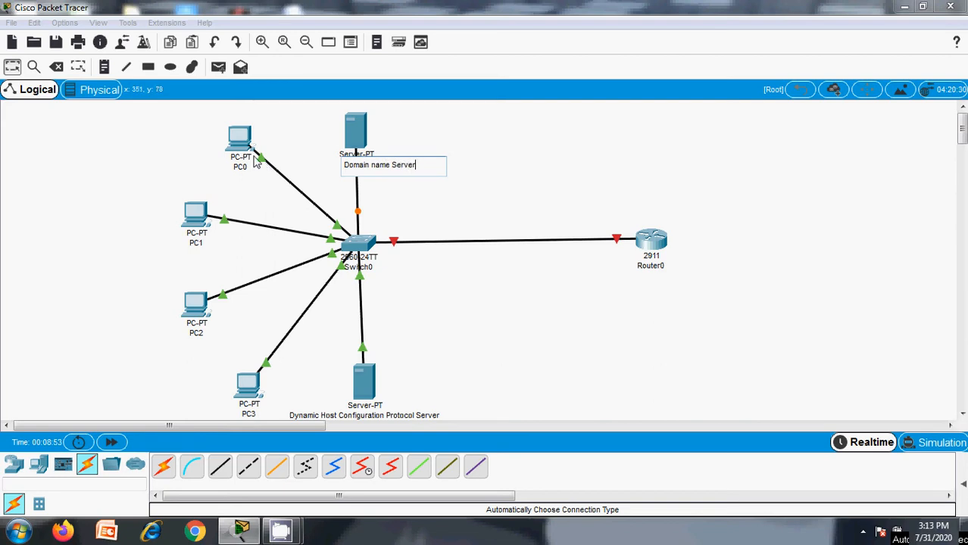
pyautogui.click(513, 129)
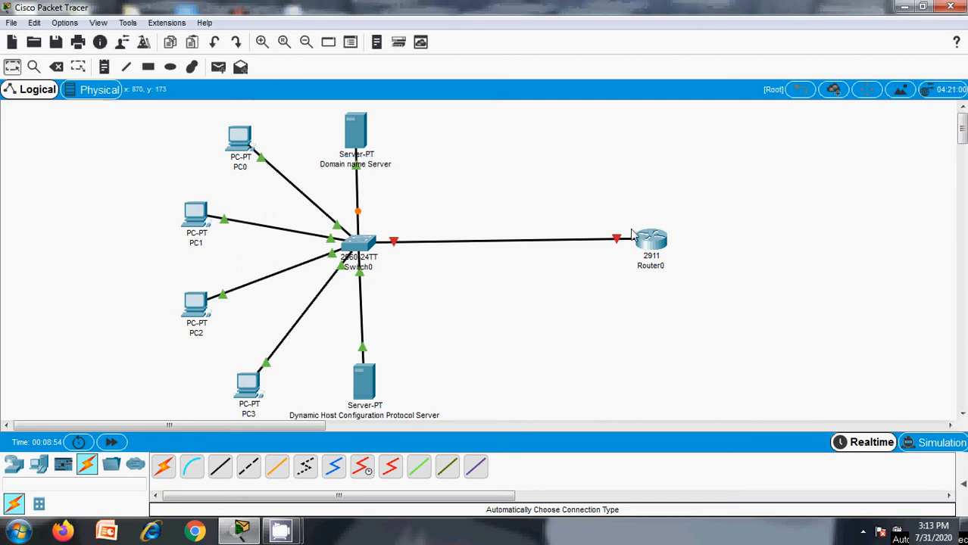
# Step: Rename Router0 as Gateway Router
pyautogui.click(650, 265)
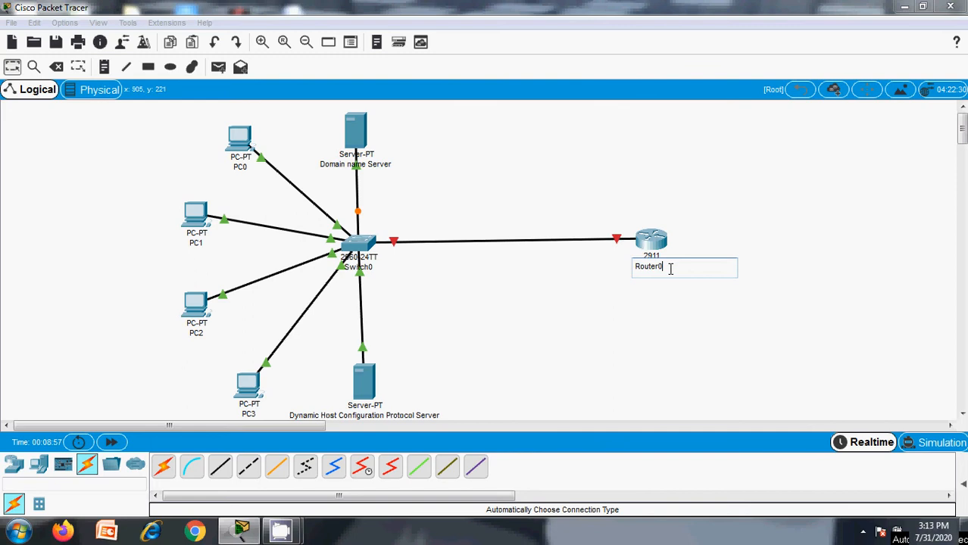
pyautogui.moveTo(670, 268); pyautogui.dragTo(603, 268)
pyautogui.write('Gateway Router')
pyautogui.press('Return')
# Step: Align the Domain name Server and the Dynamic Host Configuration Protocol Server vertically with the switch
pyautogui.moveTo(360, 133); pyautogui.dragTo(371, 135)
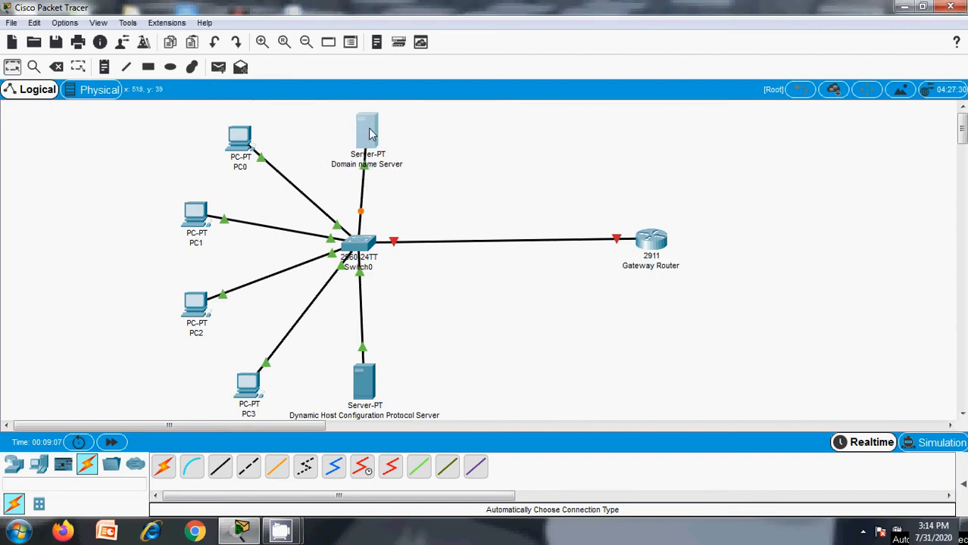
pyautogui.moveTo(371, 375); pyautogui.dragTo(363, 384)
pyautogui.moveTo(370, 134); pyautogui.dragTo(361, 133)
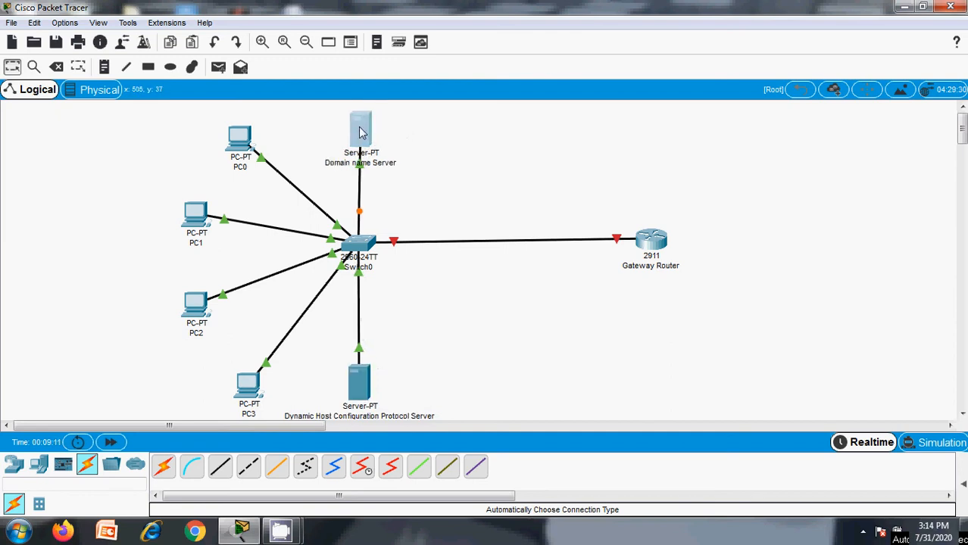
pyautogui.click(488, 321)
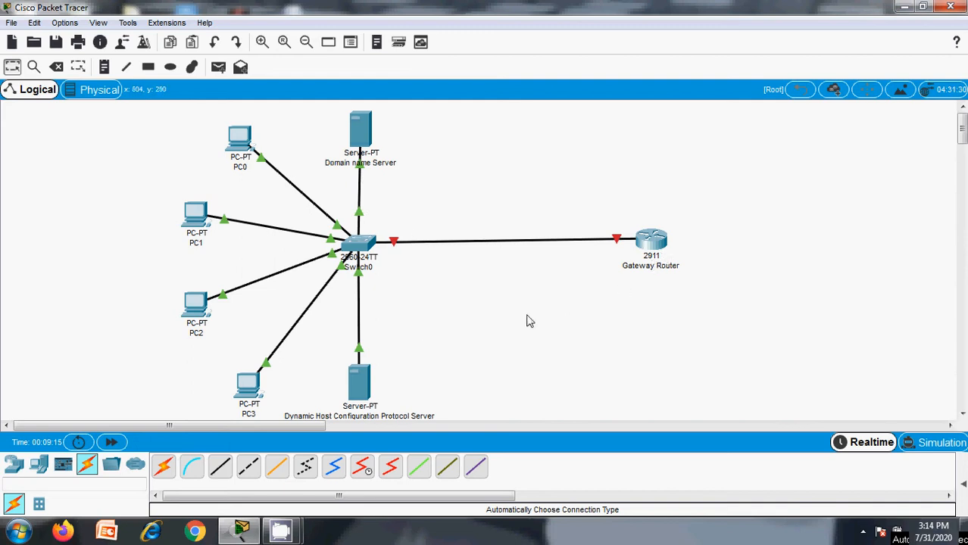
# Step: Place a note reading 192.168.0.1 beside the Gateway Router and copy its text
pyautogui.click(103, 67)
pyautogui.click(702, 238)
pyautogui.write('192.168.0.1')
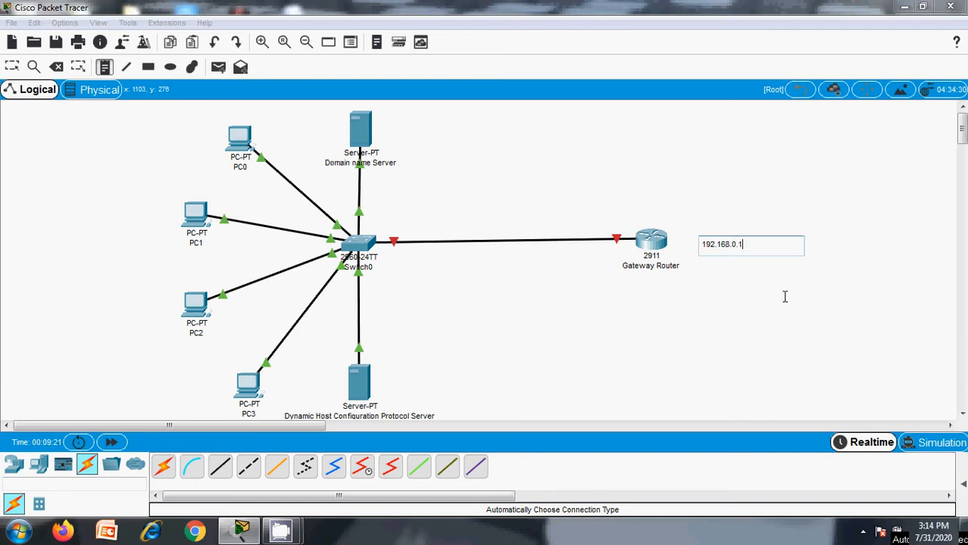
pyautogui.doubleClick(746, 245)
pyautogui.hotkey('ctrl', 'c')
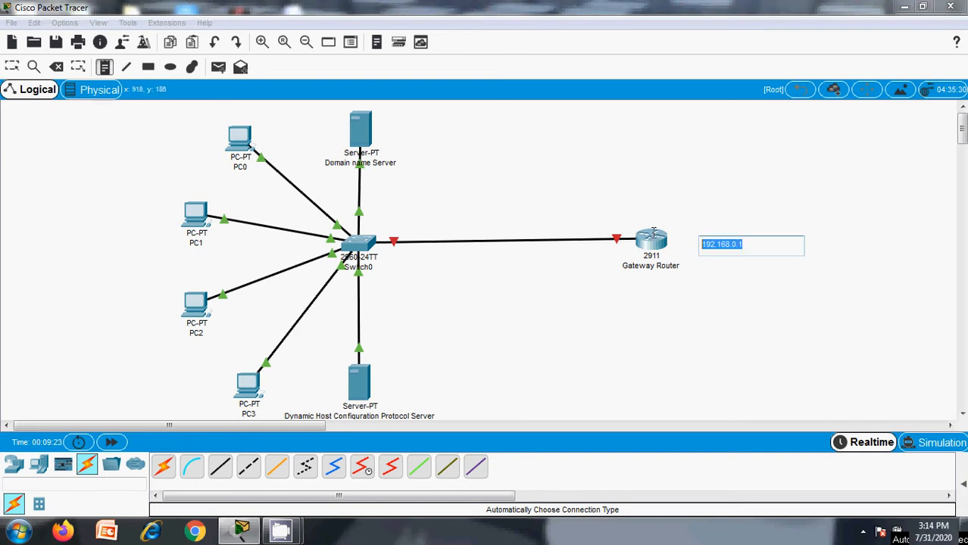
# Step: Place the note 192.168.0.2 beside the Dynamic Host Configuration Protocol Server and 192.168.0.3 beside the Domain name Server
pyautogui.click(381, 374)
pyautogui.hotkey('ctrl', 'v')
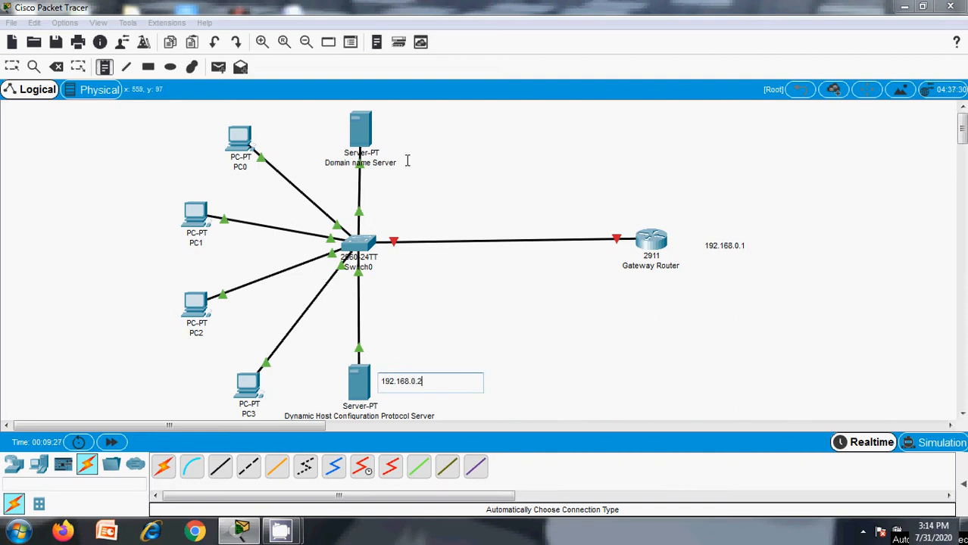
pyautogui.click(395, 127)
pyautogui.hotkey('ctrl', 'v')
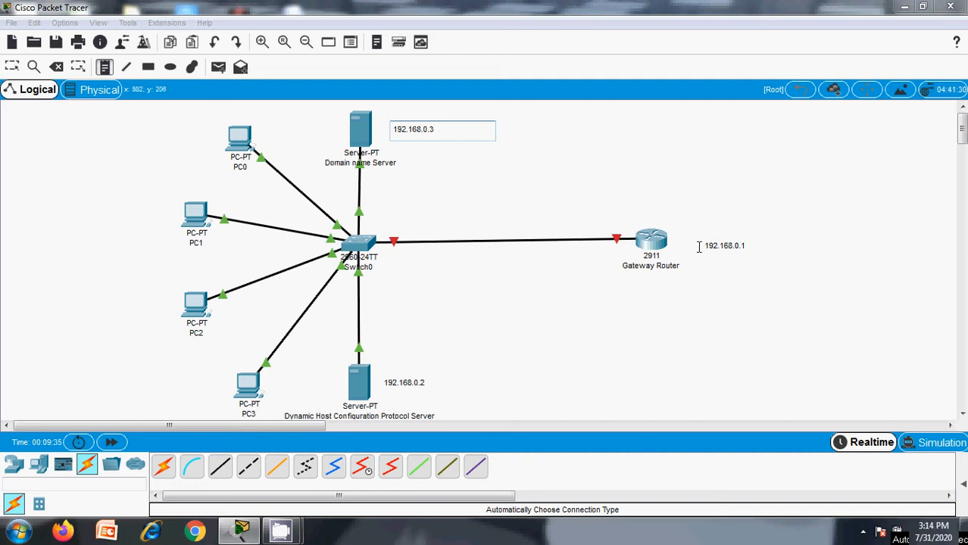
# Step: Move the 192.168.0.1 note above the link at the Gateway Router's switch-facing side
pyautogui.click(732, 230)
pyautogui.click(735, 248)
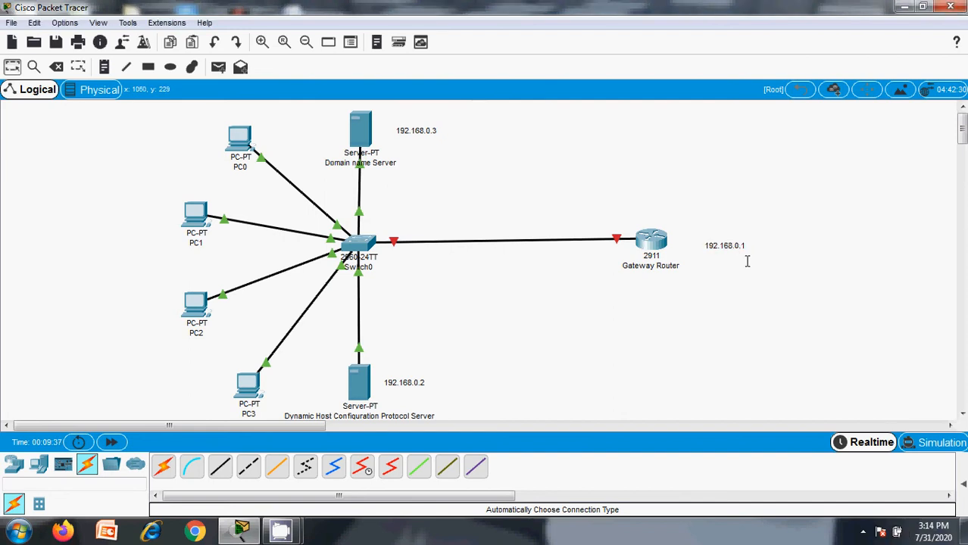
pyautogui.moveTo(731, 247); pyautogui.dragTo(614, 215)
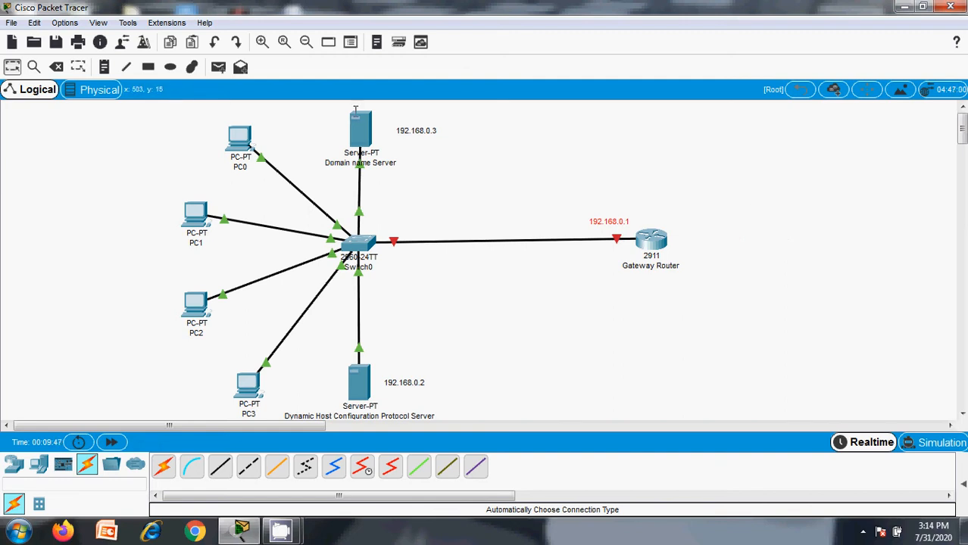
# Step: Give the Dynamic Host Configuration Protocol Server the static IP address 192.168.0.2
pyautogui.click(360, 387)
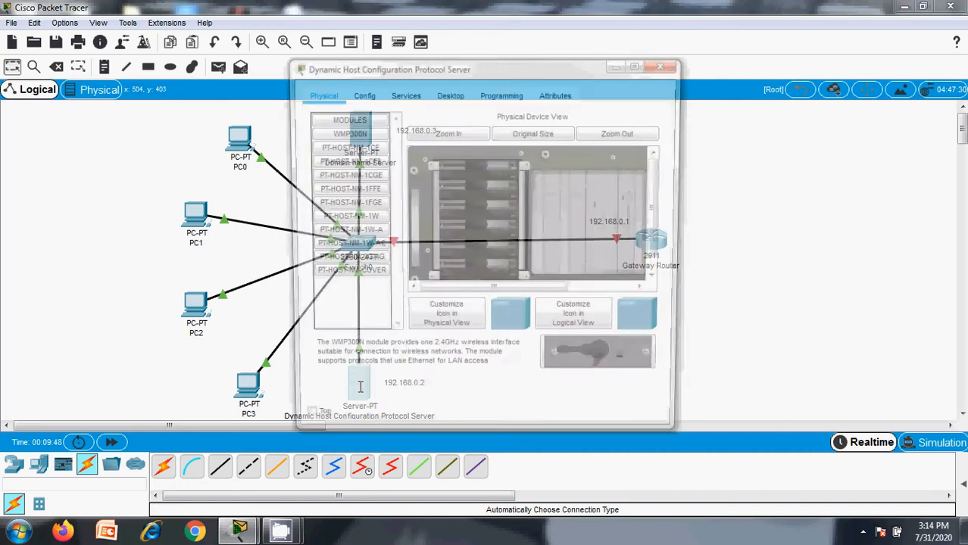
pyautogui.click(414, 98)
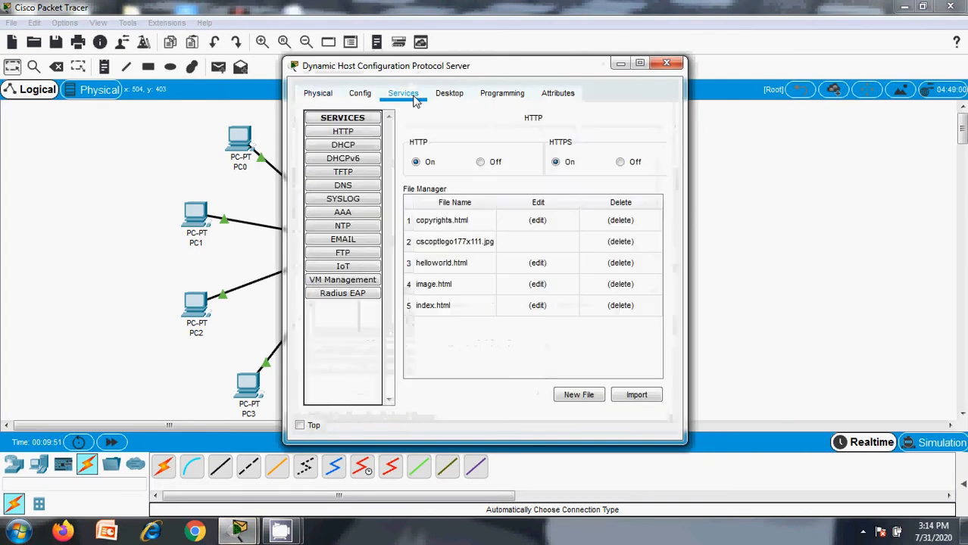
pyautogui.click(431, 94)
pyautogui.click(361, 151)
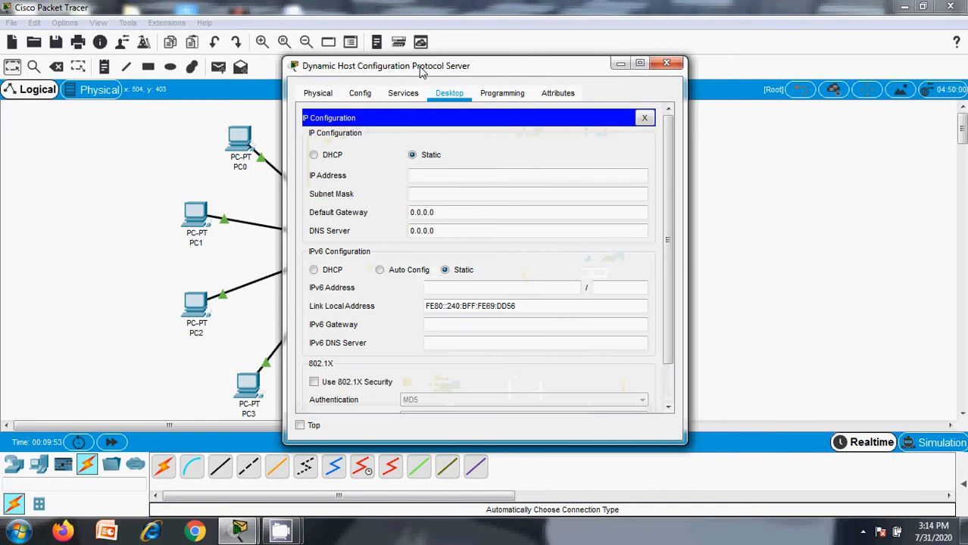
pyautogui.moveTo(420, 70); pyautogui.dragTo(797, 72)
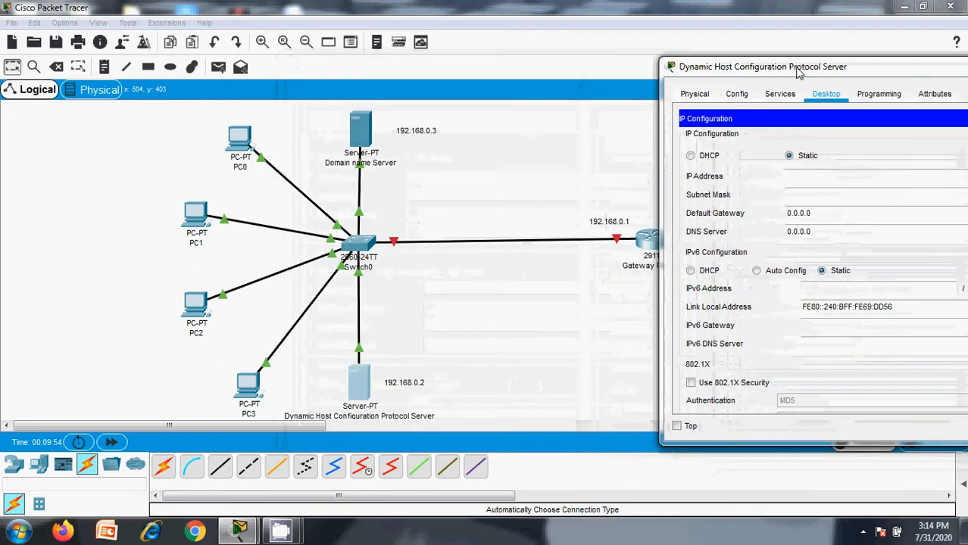
pyautogui.click(807, 176)
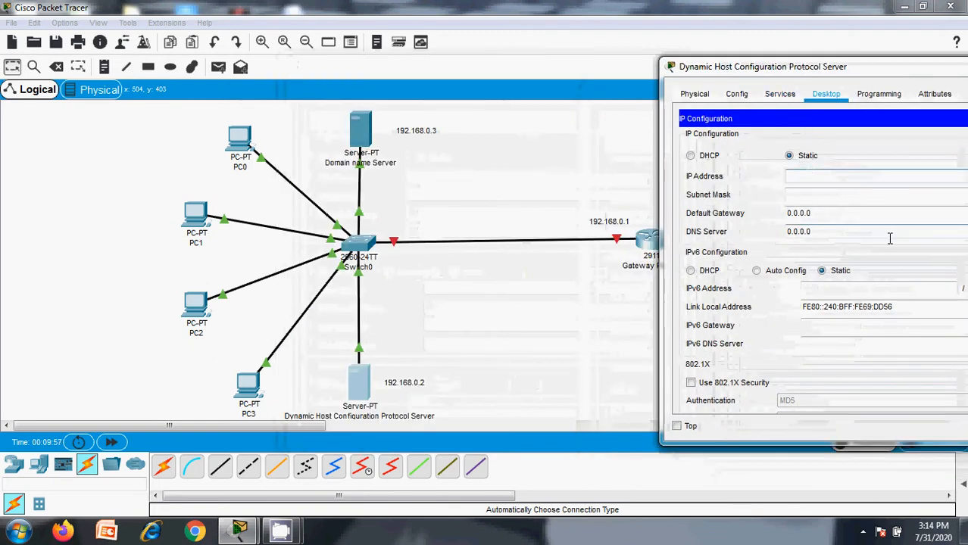
pyautogui.write('192.168.0.1')
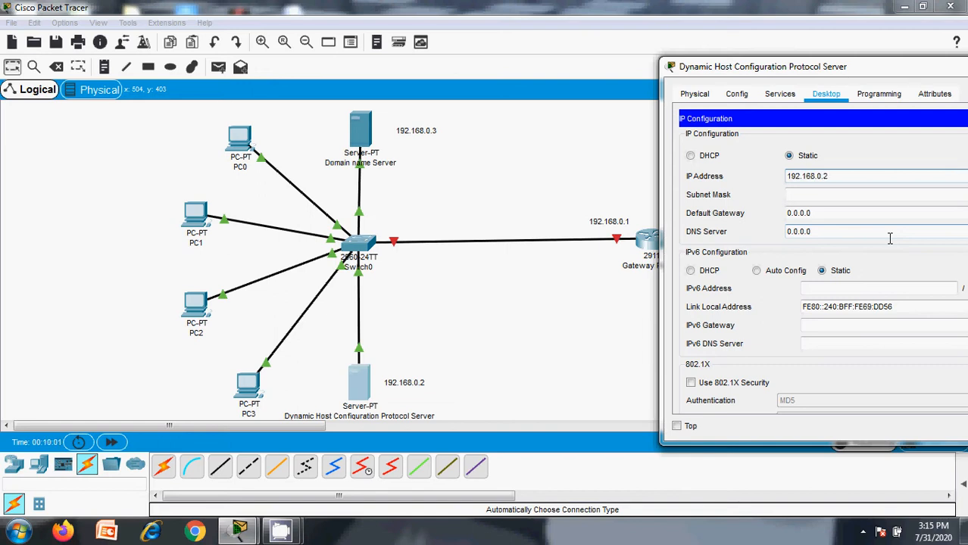
# Step: Complete the DHCP server's addressing with subnet mask 255.255.255.0, default gateway 192.168.0.1 and DNS server 192.168.0.3, and close its window
pyautogui.press('Tab')
pyautogui.press('Tab')
pyautogui.write('192.168.0.1')
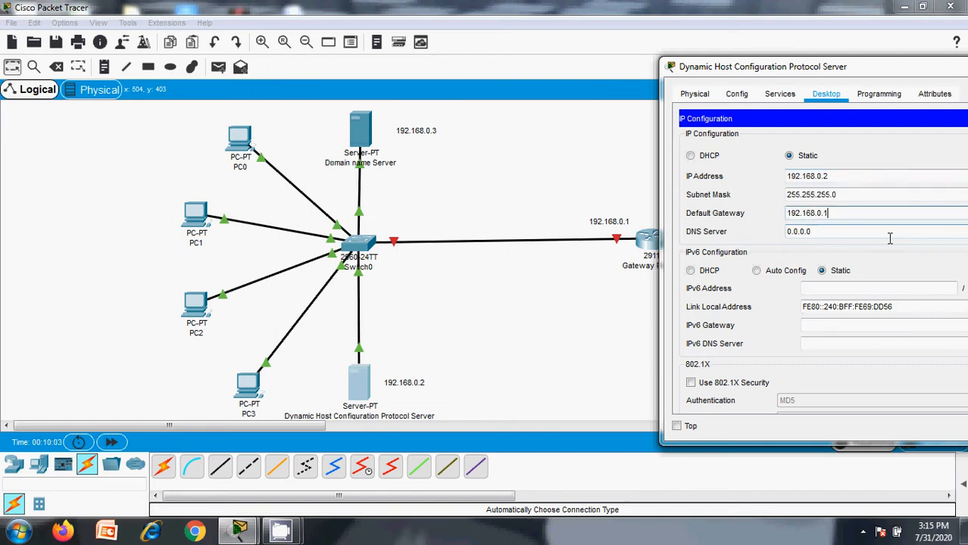
pyautogui.press('Tab')
pyautogui.write('192.168.0.')
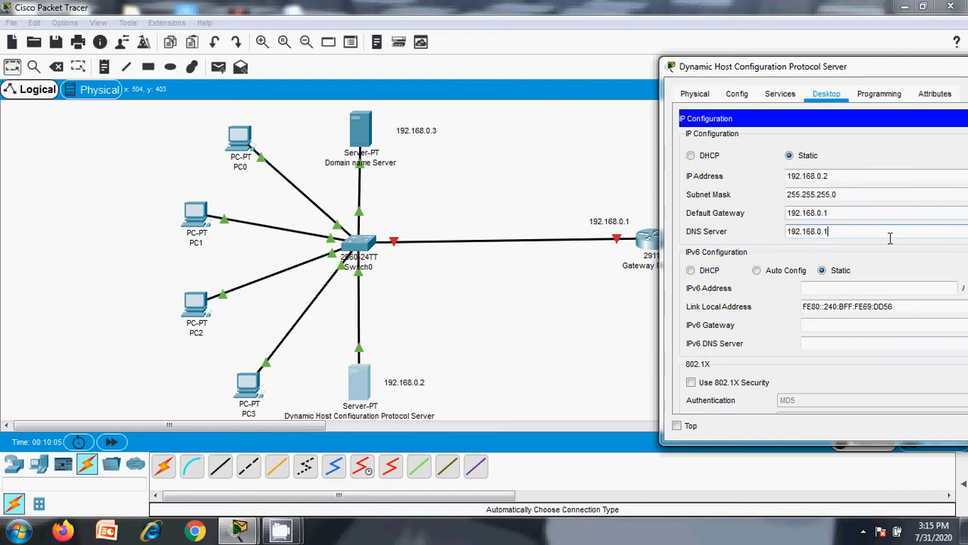
pyautogui.write('3')
pyautogui.moveTo(767, 73); pyautogui.dragTo(696, 62)
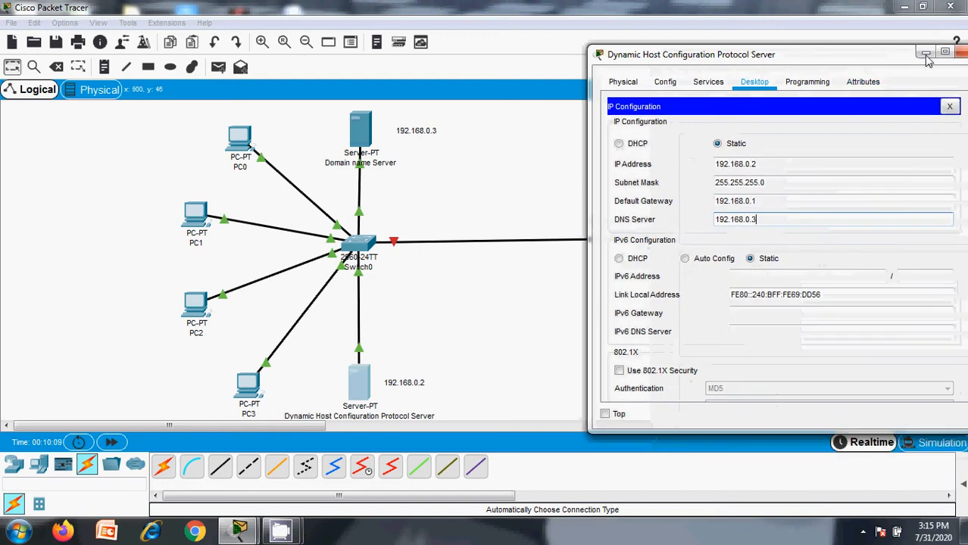
pyautogui.click(957, 53)
# Step: Give the Domain name Server the static IP address 192.168.0.3 with subnet mask 255.255.255.0
pyautogui.click(361, 130)
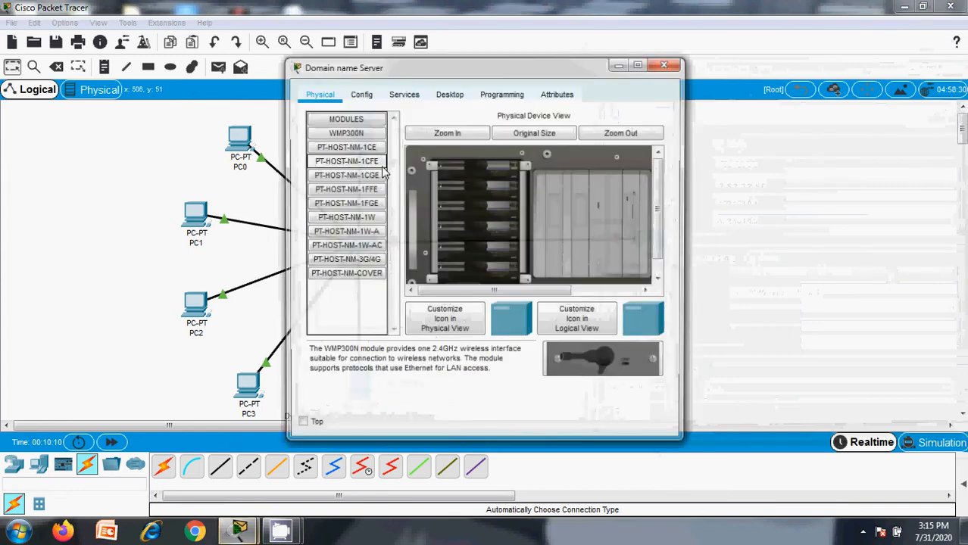
pyautogui.click(449, 93)
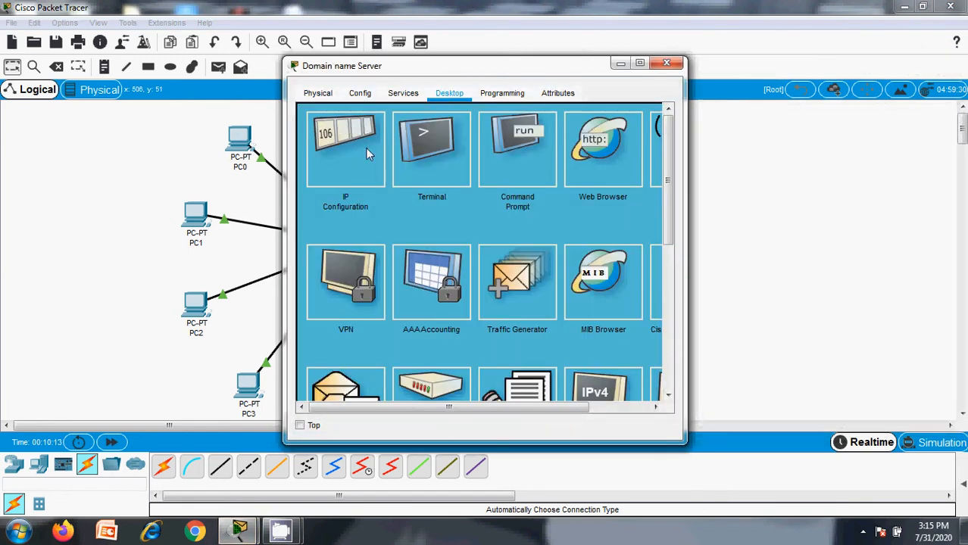
pyautogui.click(367, 154)
pyautogui.moveTo(454, 66); pyautogui.dragTo(719, 74)
pyautogui.click(696, 182)
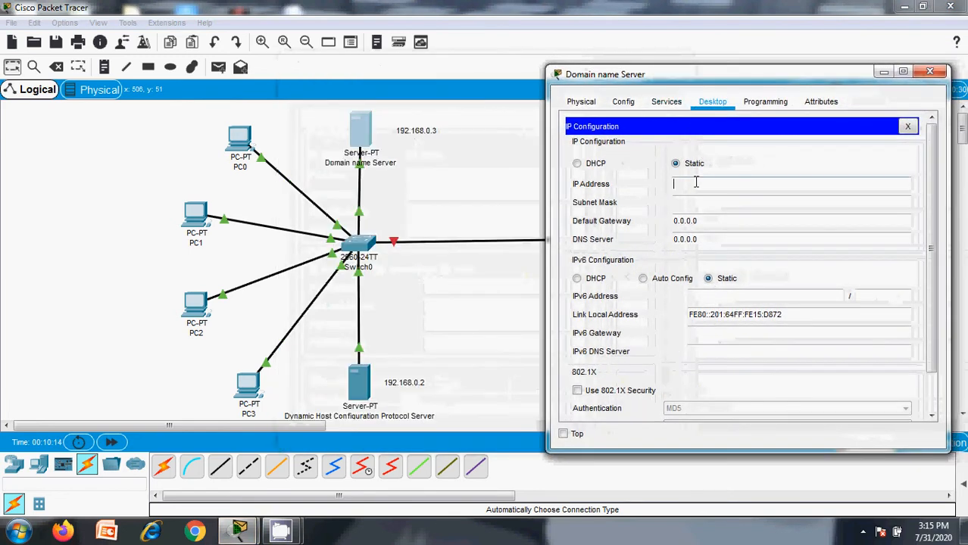
pyautogui.write('192.168.0.1')
pyautogui.press('BackSpace')
pyautogui.write('3')
pyautogui.click(705, 201)
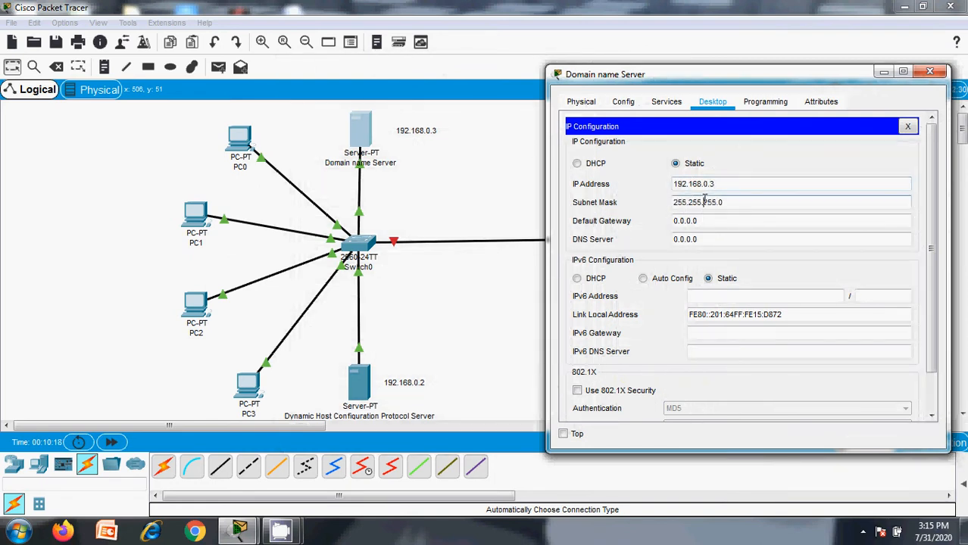
# Step: Set the Domain name Server's default gateway to 192.168.0.1 and its DNS server to 192.168.0.3, and close its window
pyautogui.moveTo(702, 219); pyautogui.dragTo(595, 219)
pyautogui.write('192.168.0.1')
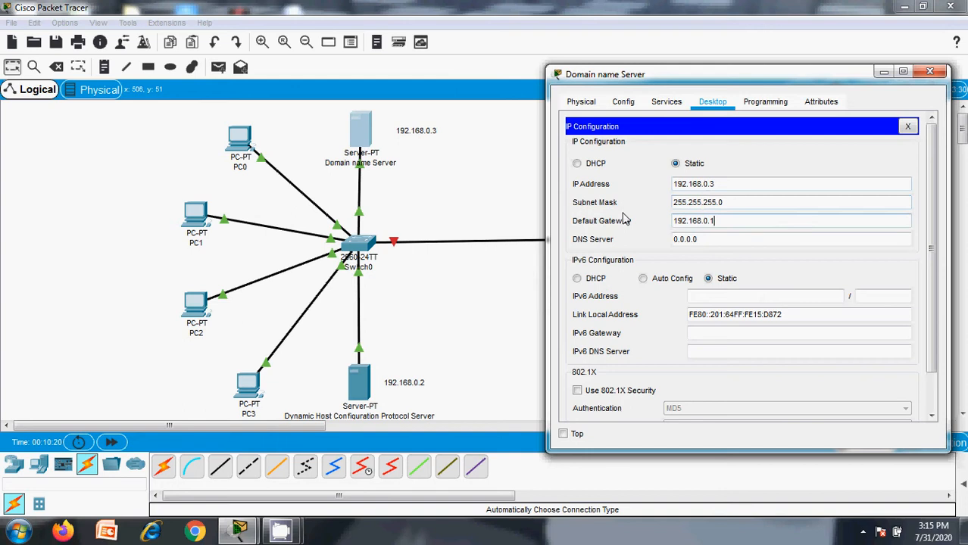
pyautogui.moveTo(708, 239); pyautogui.dragTo(594, 240)
pyautogui.write('192.168.0.1')
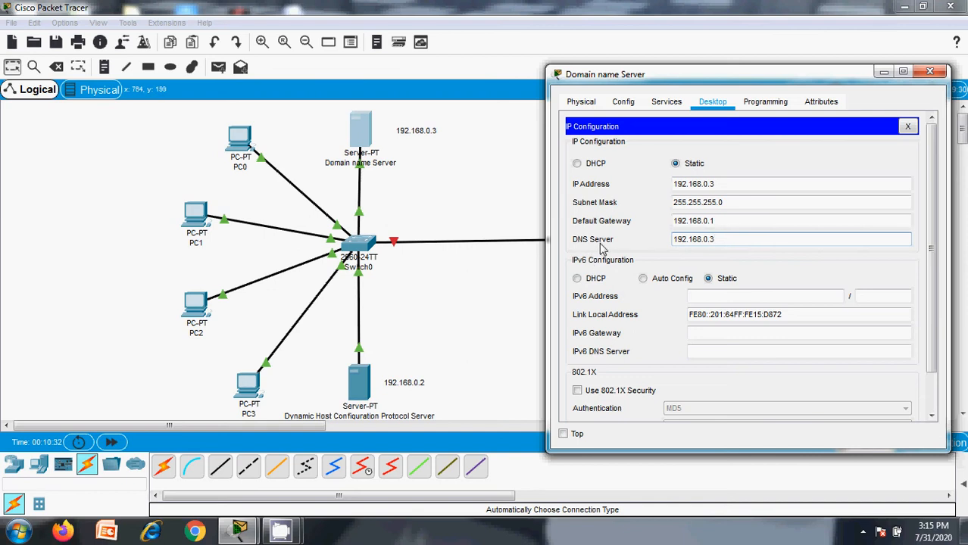
pyautogui.click(931, 74)
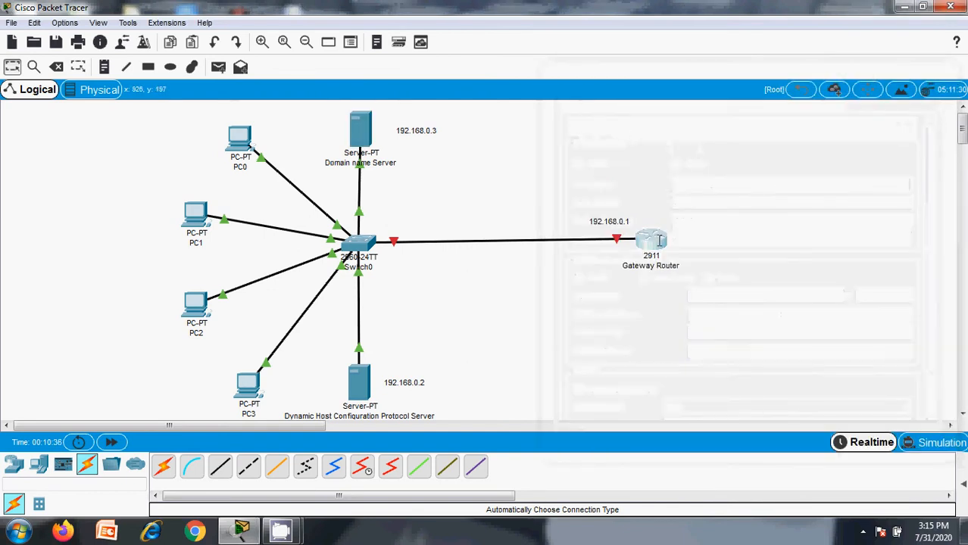
# Step: Assign IP address 192.168.0.1 with subnet mask 255.255.255.0 to the Gateway Router's GigabitEthernet0/0 interface
pyautogui.click(667, 266)
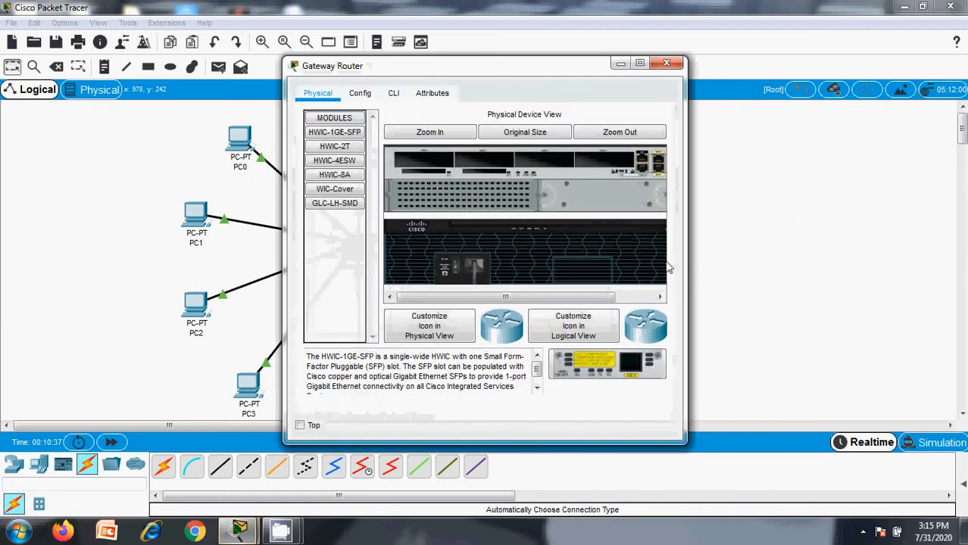
pyautogui.click(393, 93)
pyautogui.click(359, 93)
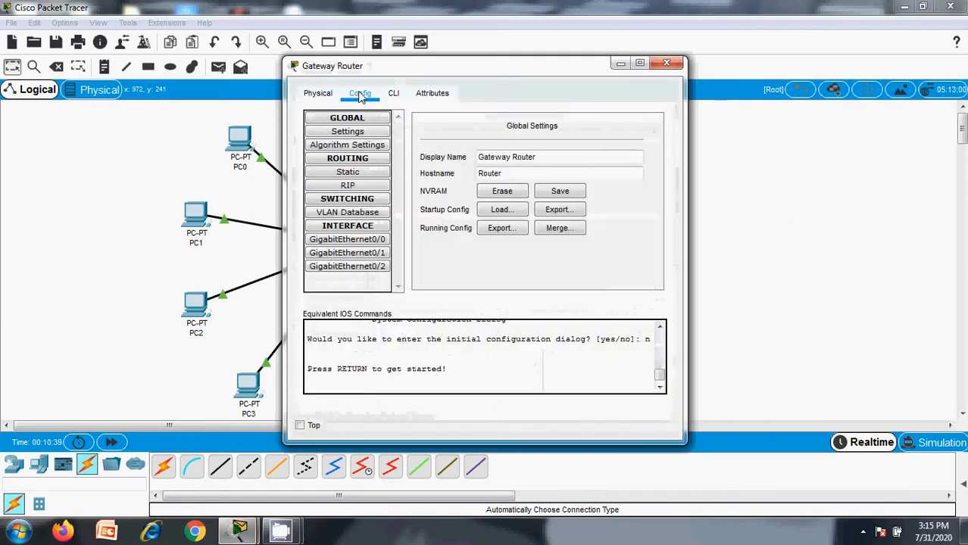
pyautogui.click(375, 239)
pyautogui.click(553, 206)
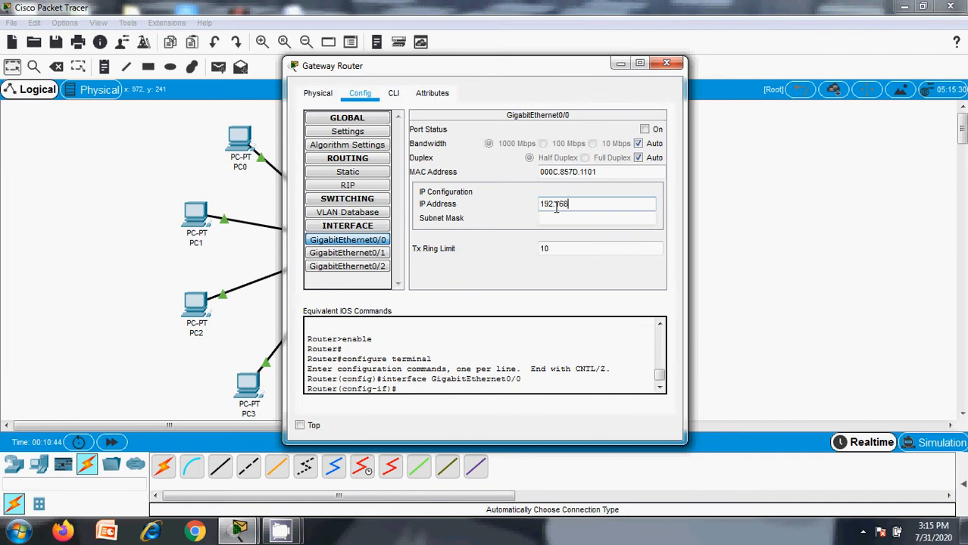
pyautogui.write('192.168.0.1')
pyautogui.press('Tab')
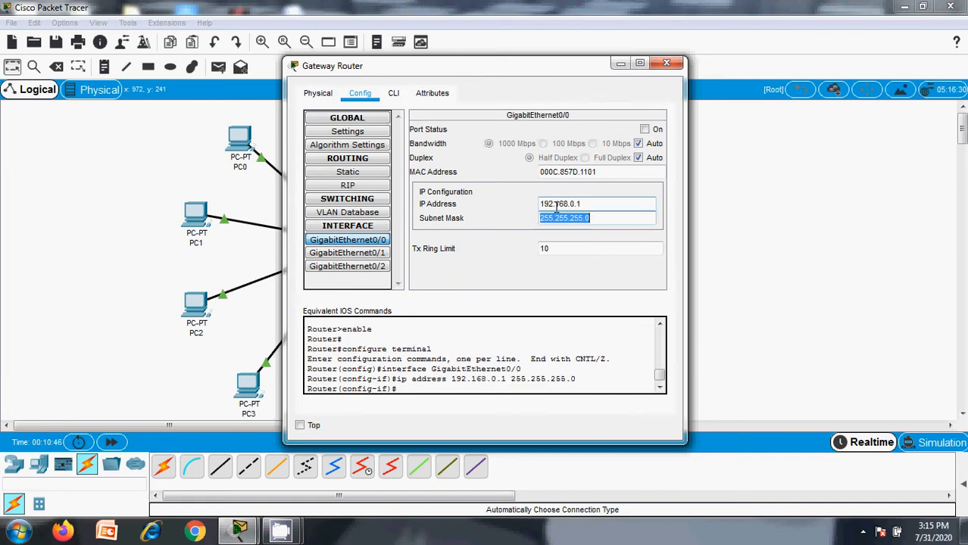
# Step: Turn on the Gateway Router's GigabitEthernet0/0 port and close the router's window
pyautogui.press('Tab')
pyautogui.click(644, 129)
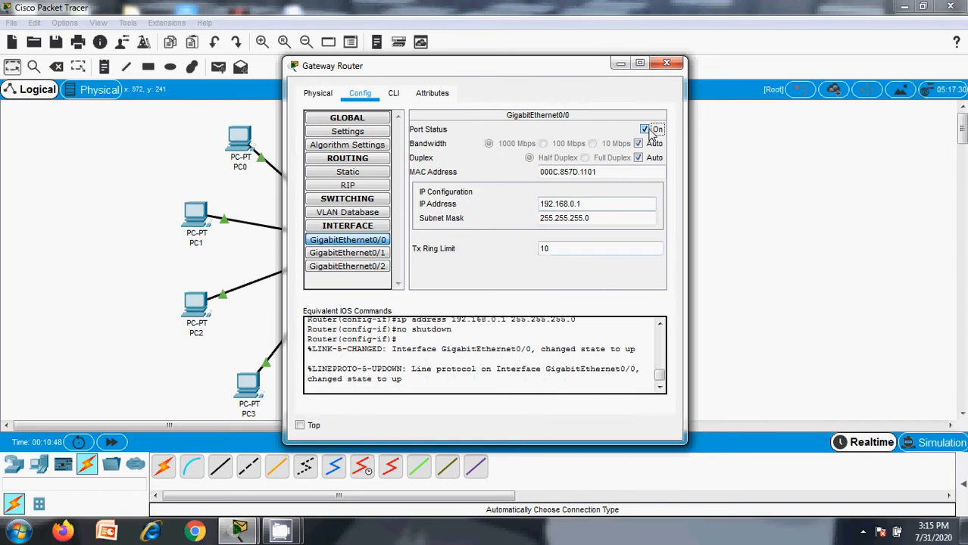
pyautogui.click(667, 64)
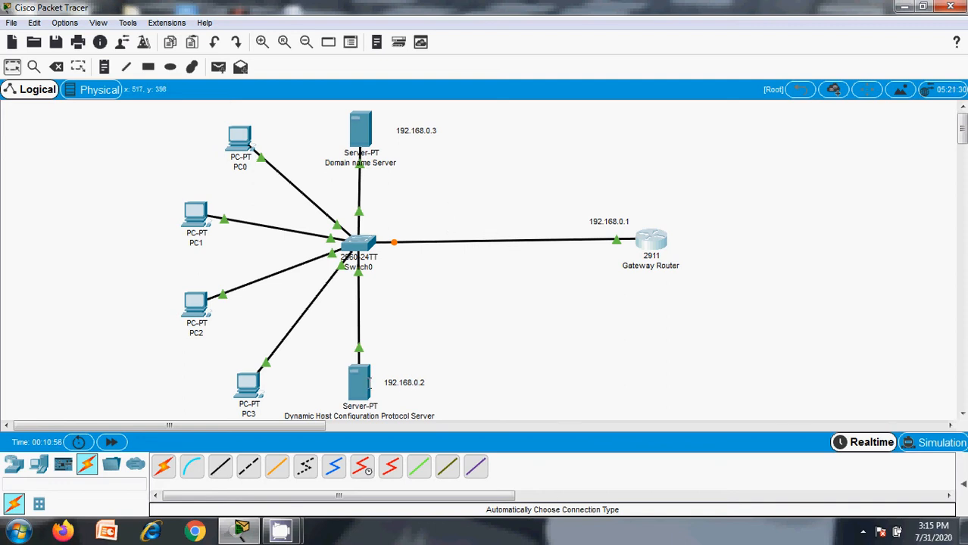
# Step: Turn on the DHCP service for FastEthernet0 on the Dynamic Host Configuration Protocol Server
pyautogui.click(363, 382)
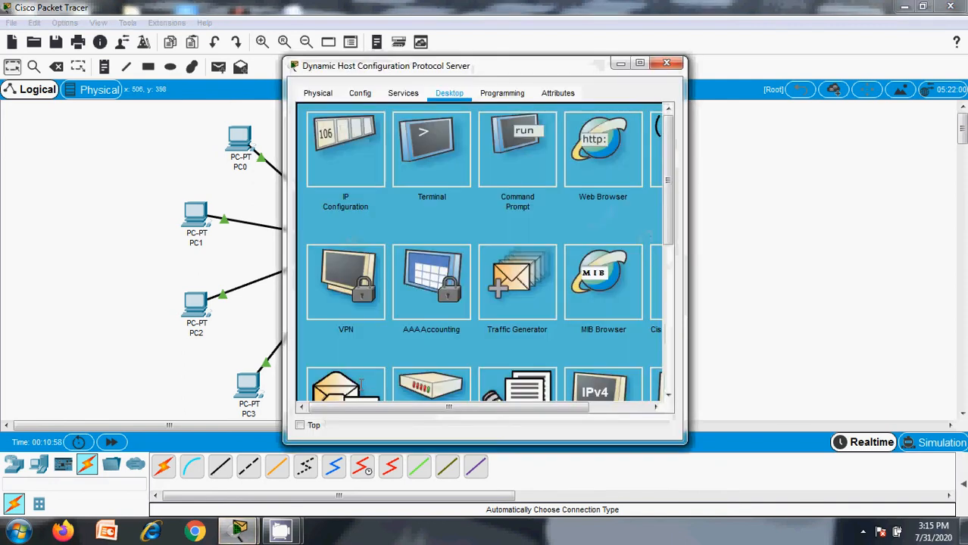
pyautogui.click(403, 93)
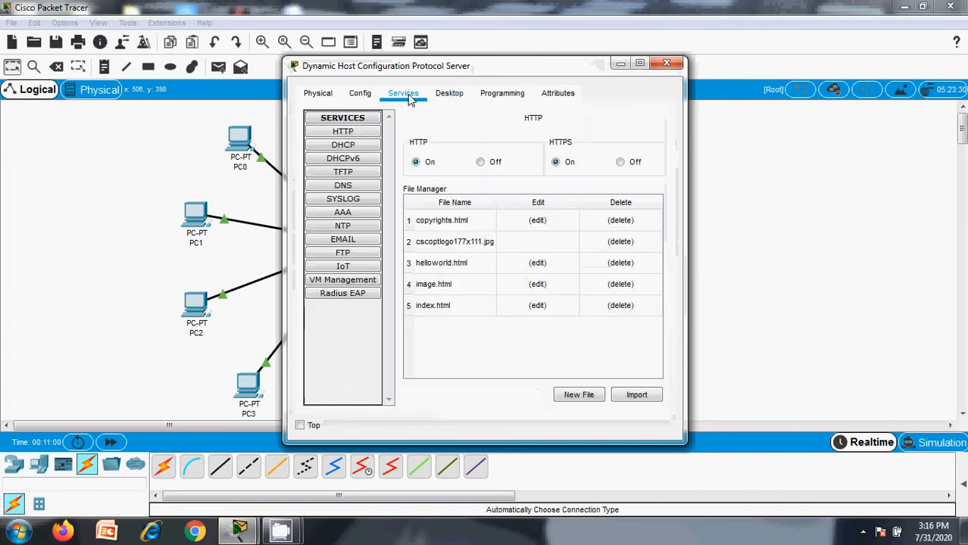
pyautogui.click(350, 146)
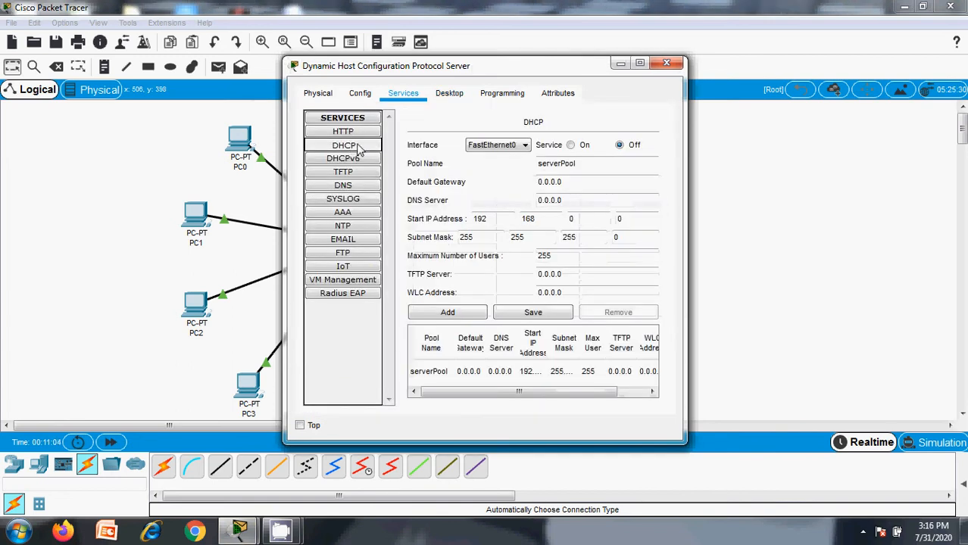
pyautogui.click(569, 145)
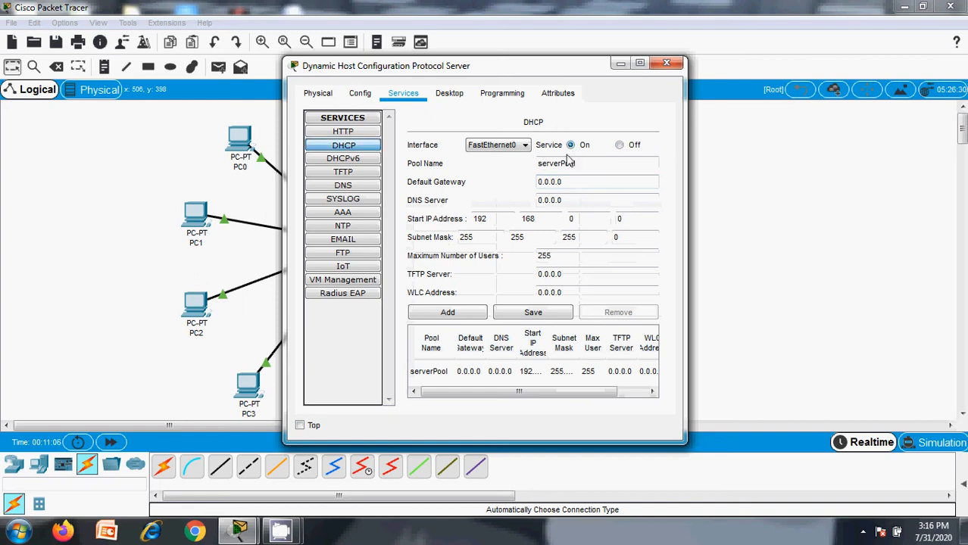
# Step: Set the serverPool's default gateway to 192.168.0.1 and its DNS server to 192.168.0.3
pyautogui.click(475, 372)
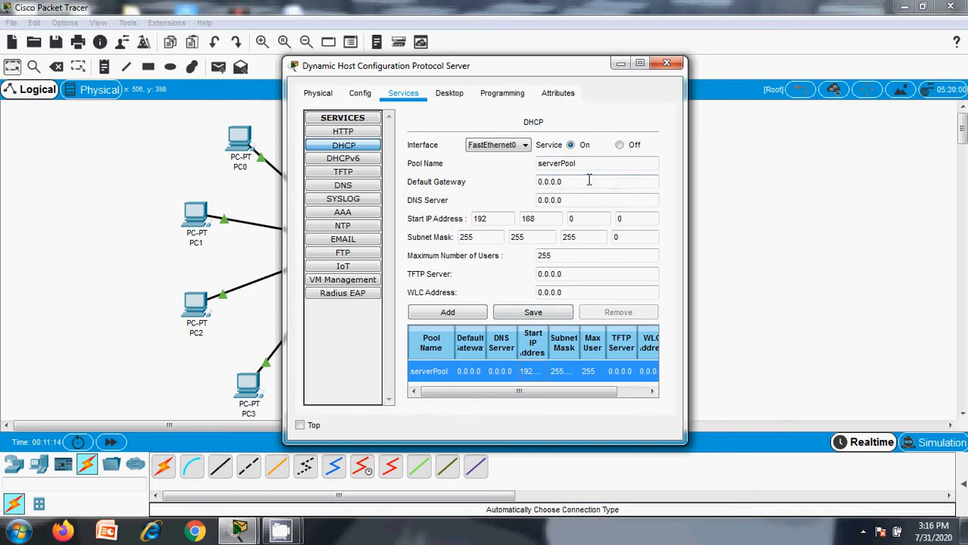
pyautogui.moveTo(588, 182); pyautogui.dragTo(441, 184)
pyautogui.write('192.168.0.1')
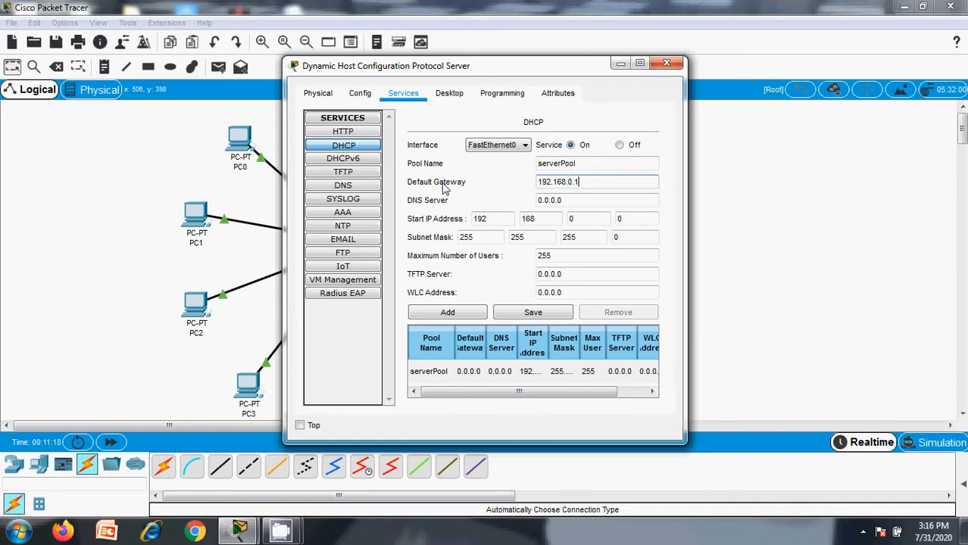
pyautogui.moveTo(576, 195); pyautogui.dragTo(493, 209)
pyautogui.write('192.168.0.1')
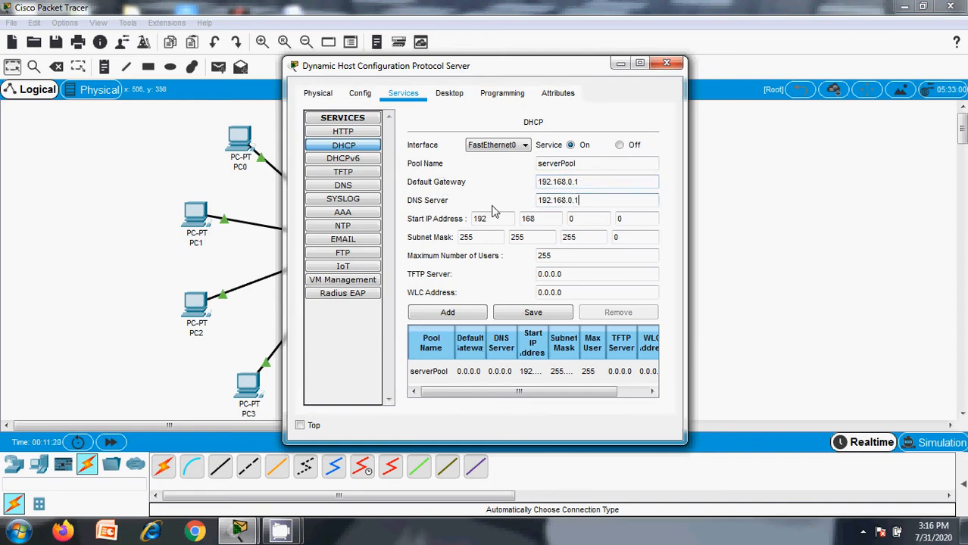
pyautogui.press('BackSpace')
# Step: Set the DHCP pool's start IP address to 192.168.0.4, keeping the subnet mask 255.255.255.0
pyautogui.click(480, 219)
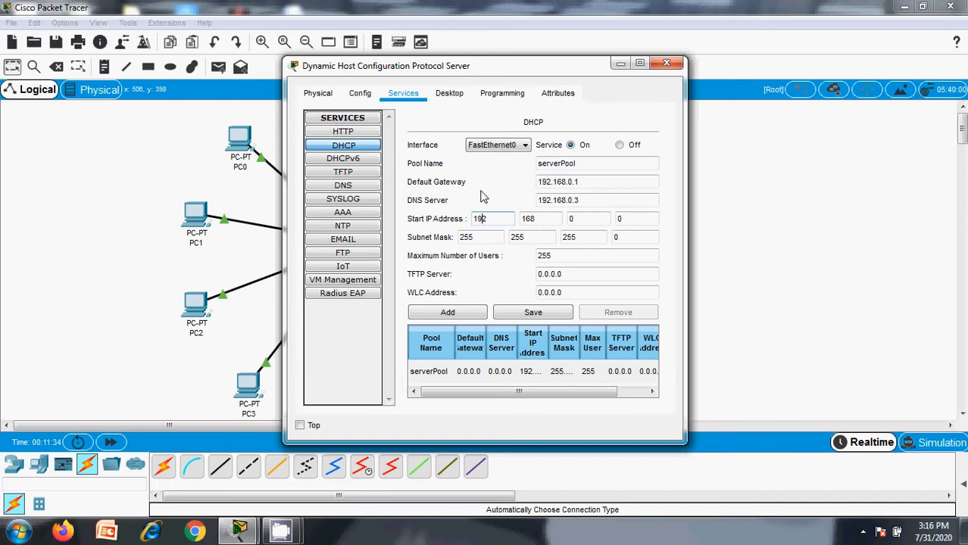
pyautogui.moveTo(495, 76); pyautogui.dragTo(767, 333)
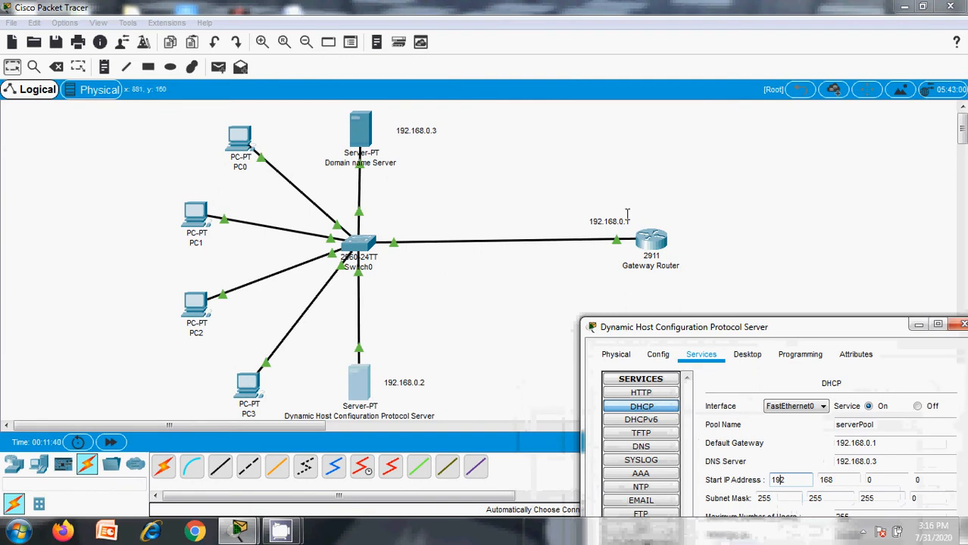
pyautogui.moveTo(696, 331); pyautogui.dragTo(451, 177)
pyautogui.click(681, 327)
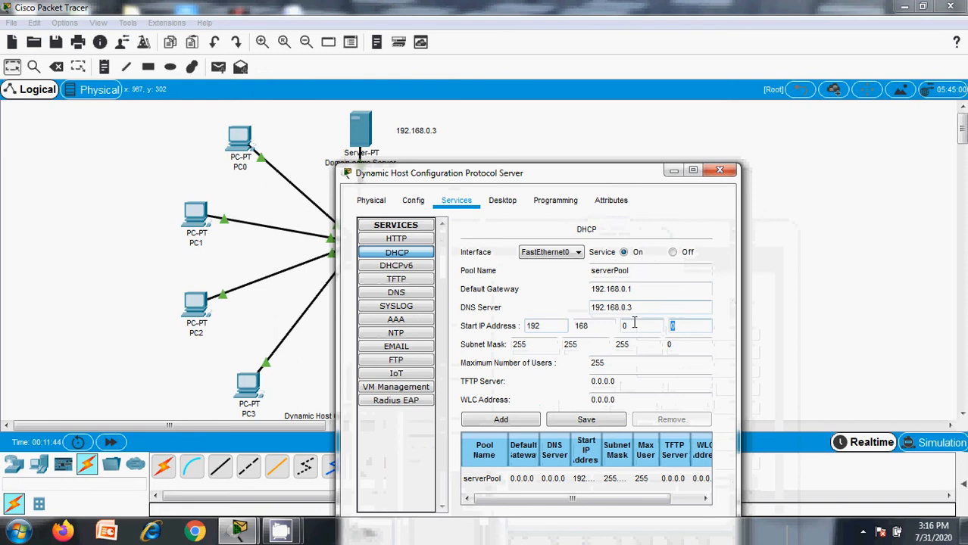
pyautogui.press('Tab')
pyautogui.press('Tab')
pyautogui.press('Tab')
pyautogui.press('Tab')
pyautogui.press('Tab')
pyautogui.press('Tab')
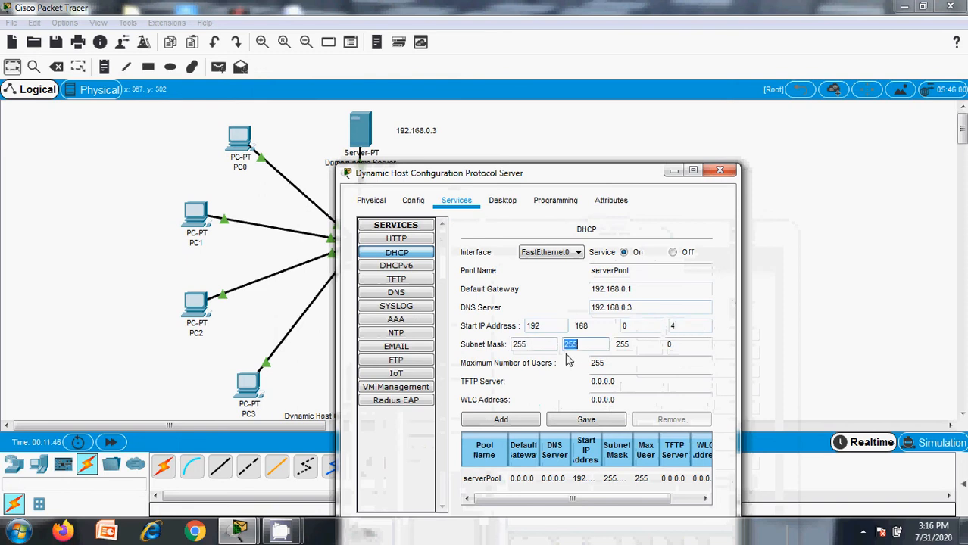
pyautogui.press('Tab')
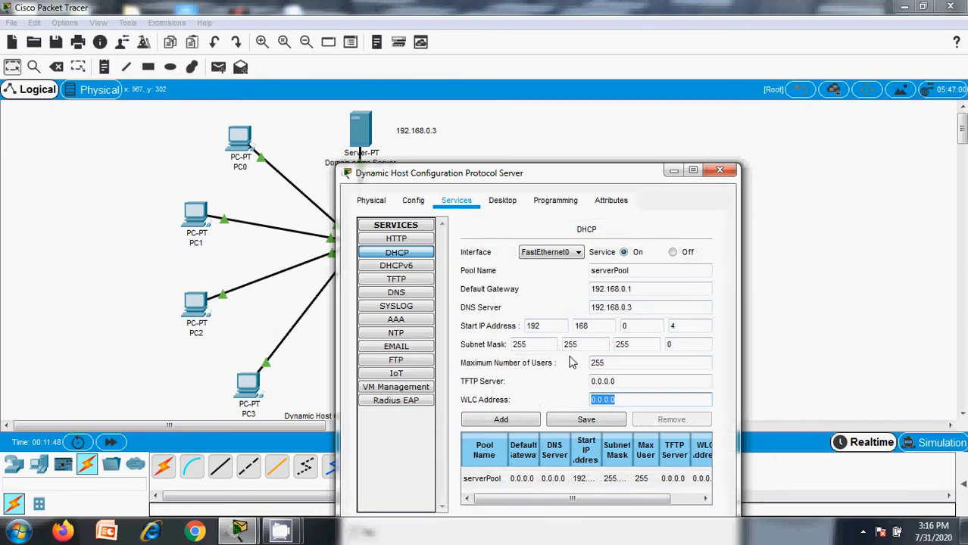
# Step: Save the serverPool settings and close the DHCP server's window
pyautogui.moveTo(540, 180); pyautogui.dragTo(517, 80)
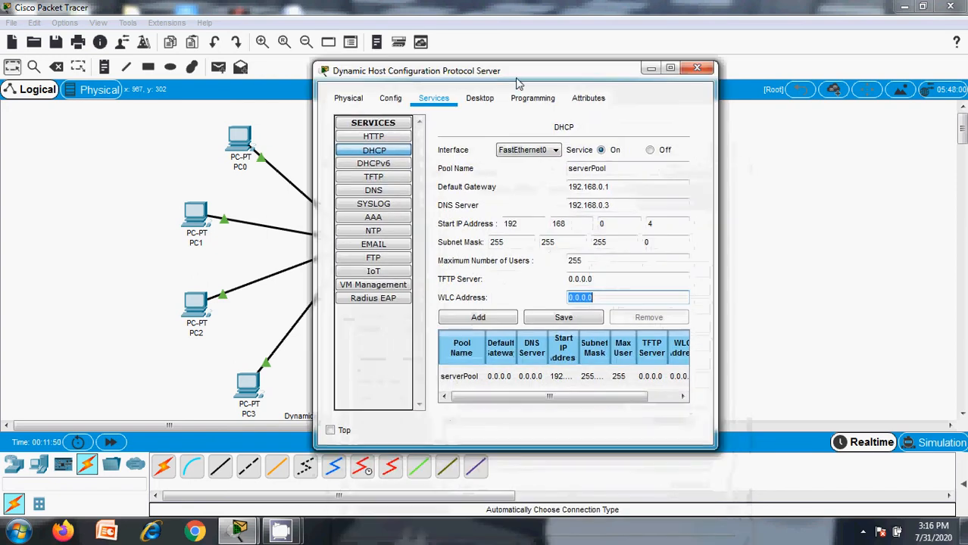
pyautogui.click(570, 319)
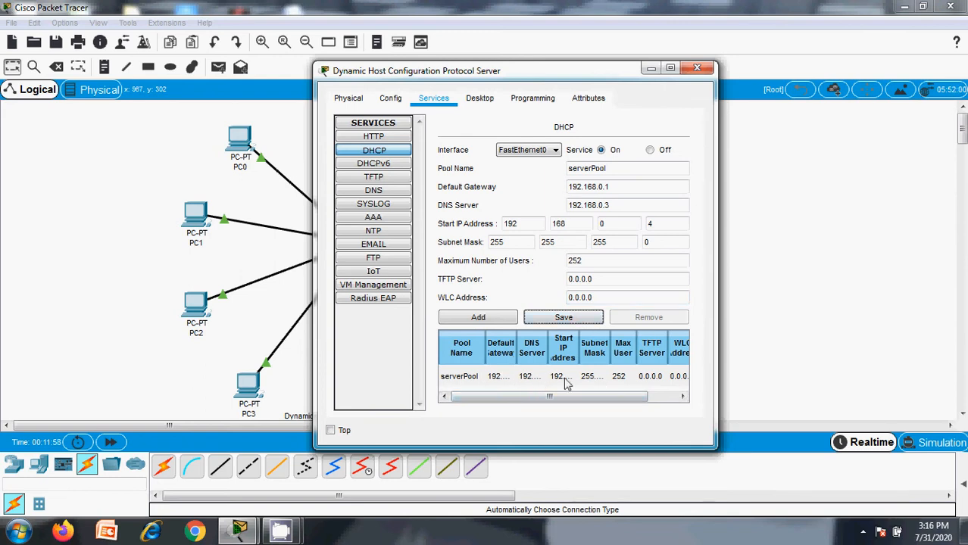
pyautogui.click(620, 386)
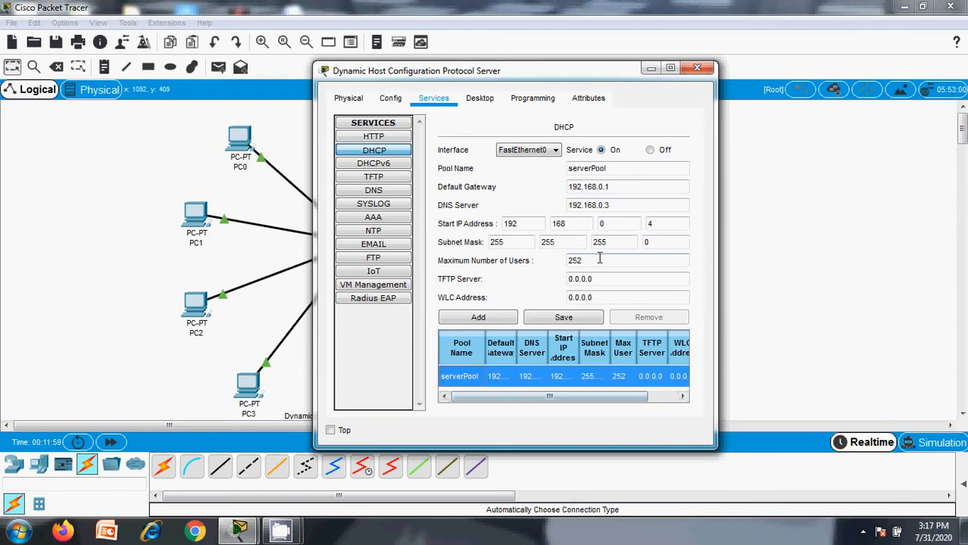
pyautogui.click(697, 70)
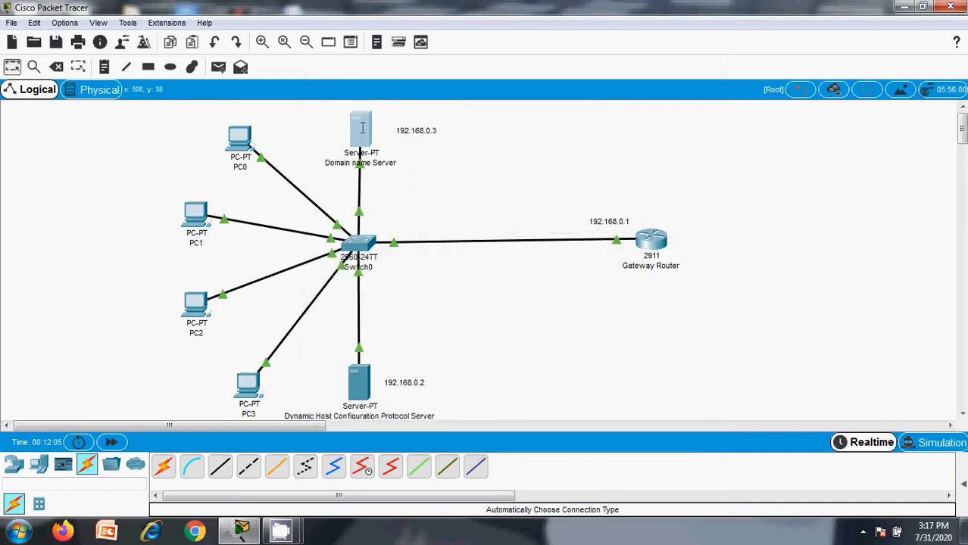
pyautogui.moveTo(361, 128); pyautogui.dragTo(360, 125)
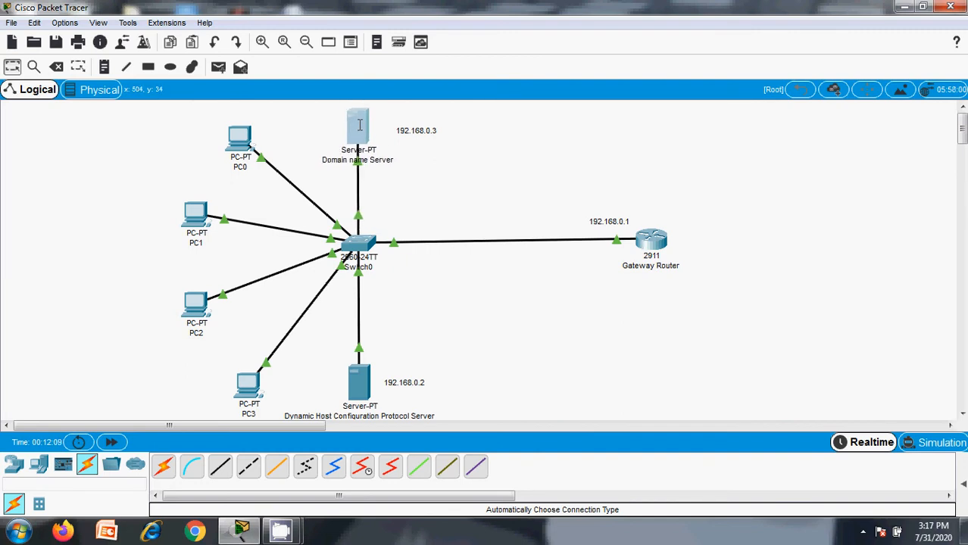
# Step: Switch PC0's IP configuration from static to DHCP and close its window
pyautogui.click(246, 135)
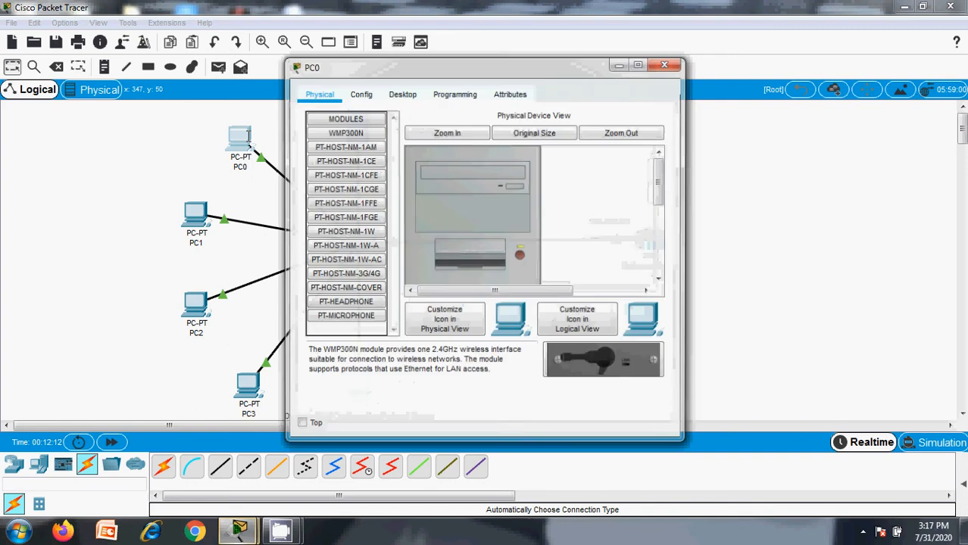
pyautogui.click(403, 95)
pyautogui.click(313, 151)
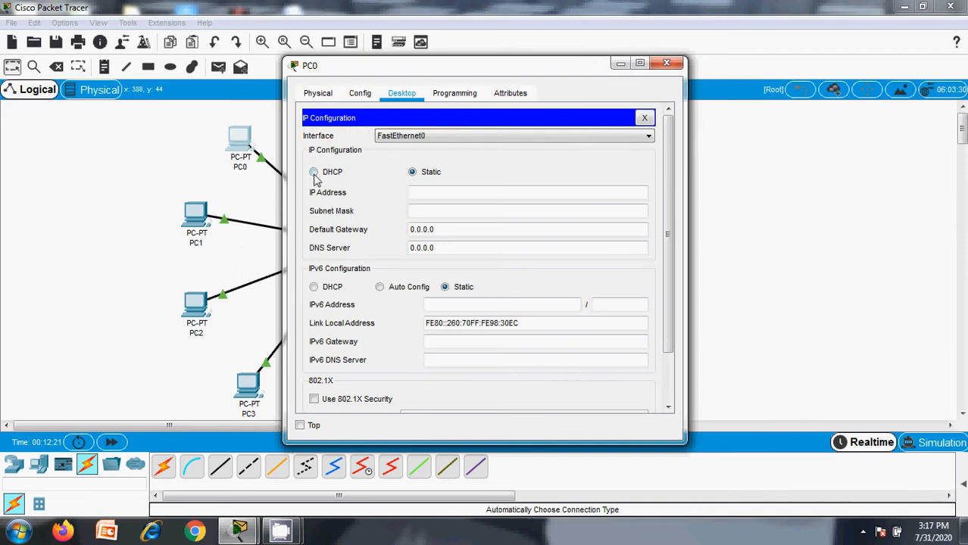
pyautogui.click(314, 174)
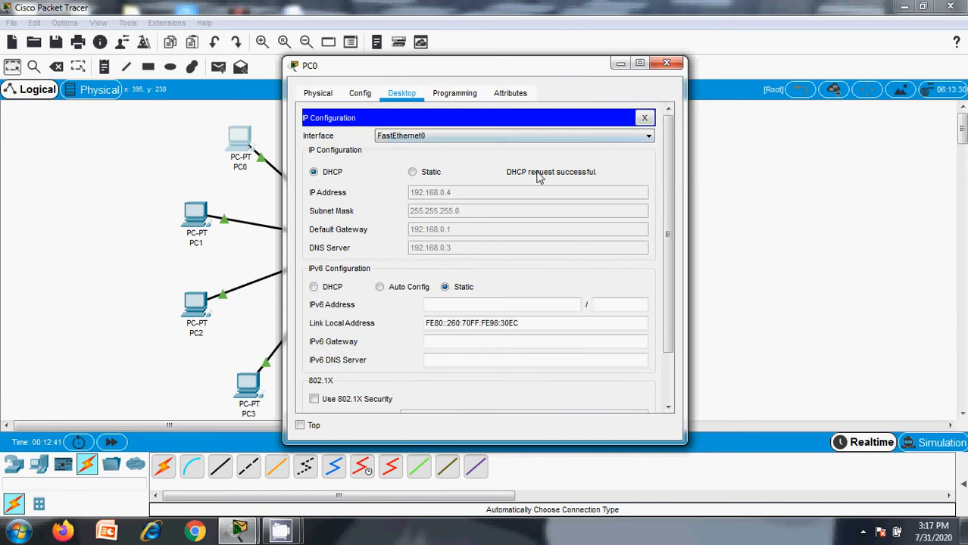
pyautogui.click(666, 65)
# Step: Switch PC1's IP configuration from static to DHCP and close its window
pyautogui.click(200, 217)
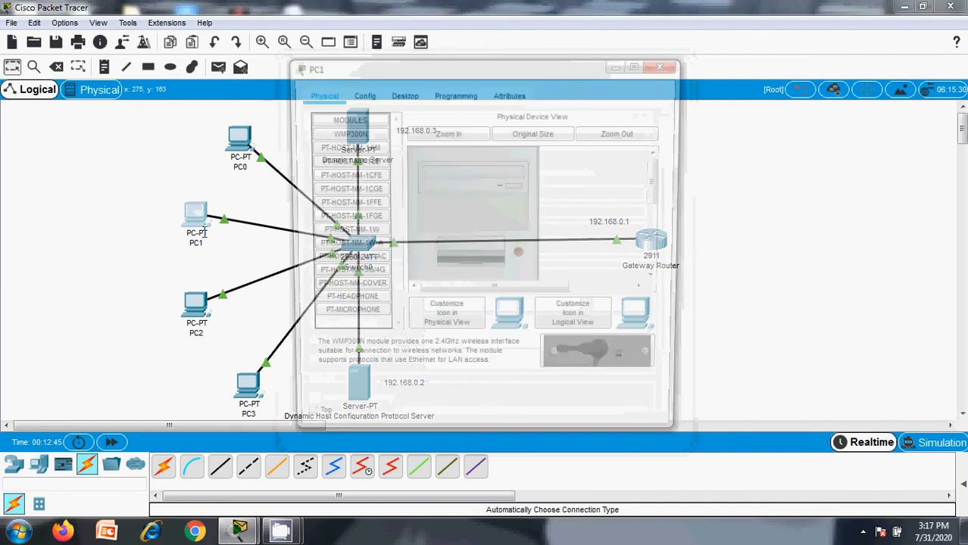
pyautogui.click(402, 93)
pyautogui.click(345, 149)
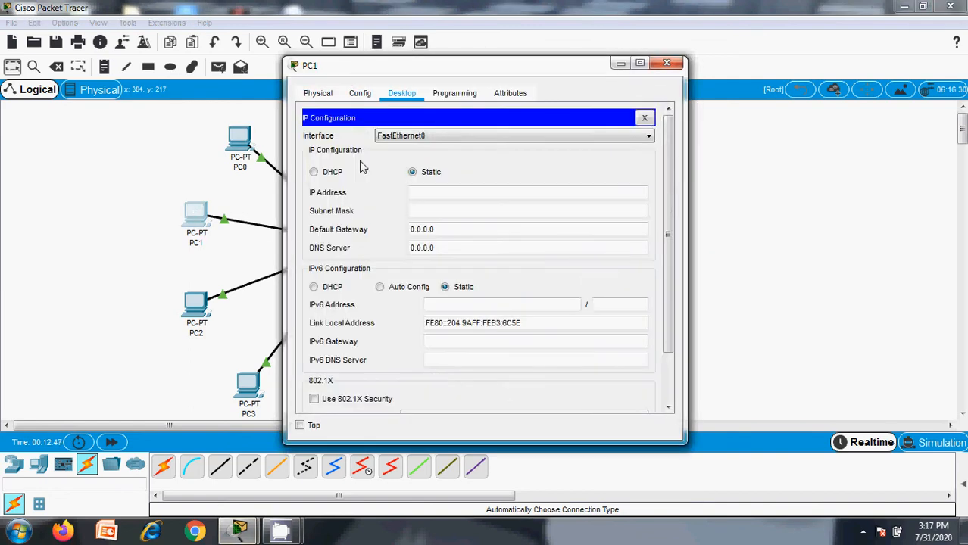
pyautogui.click(313, 172)
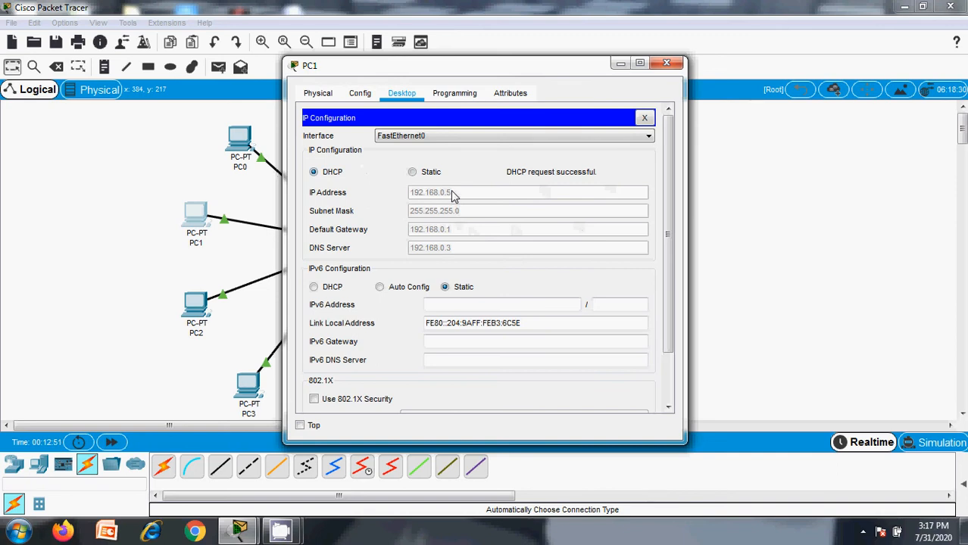
pyautogui.click(666, 63)
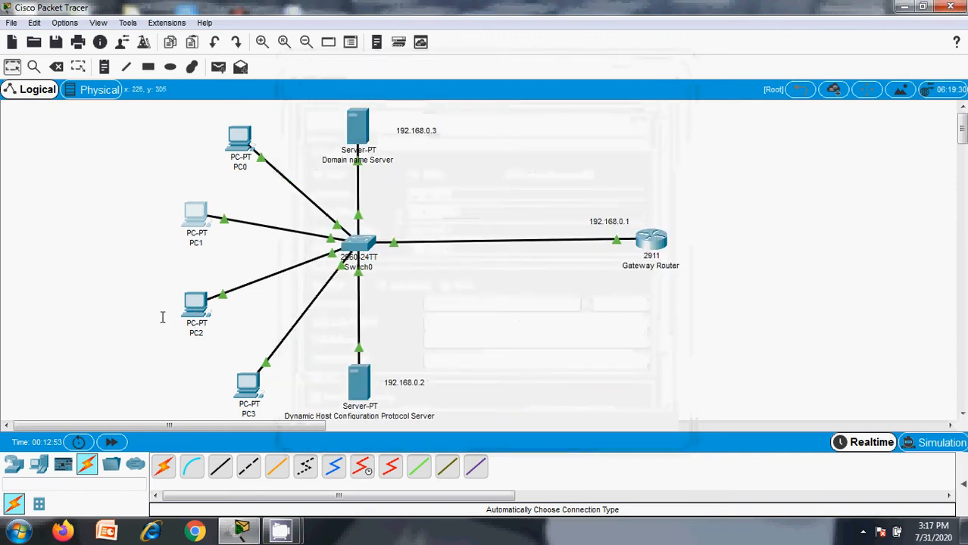
# Step: Switch PC2's IP configuration from static to DHCP and close its window
pyautogui.click(194, 306)
pyautogui.click(402, 93)
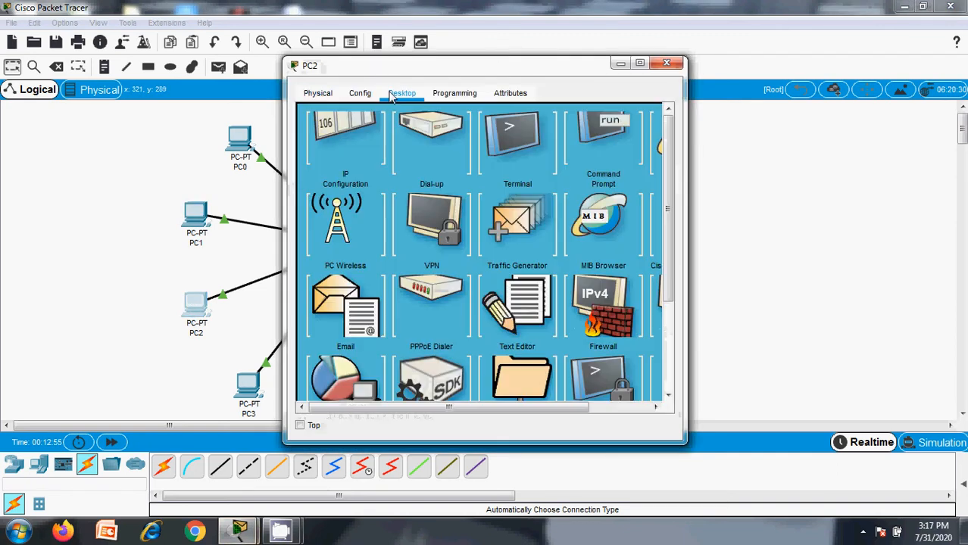
pyautogui.click(363, 150)
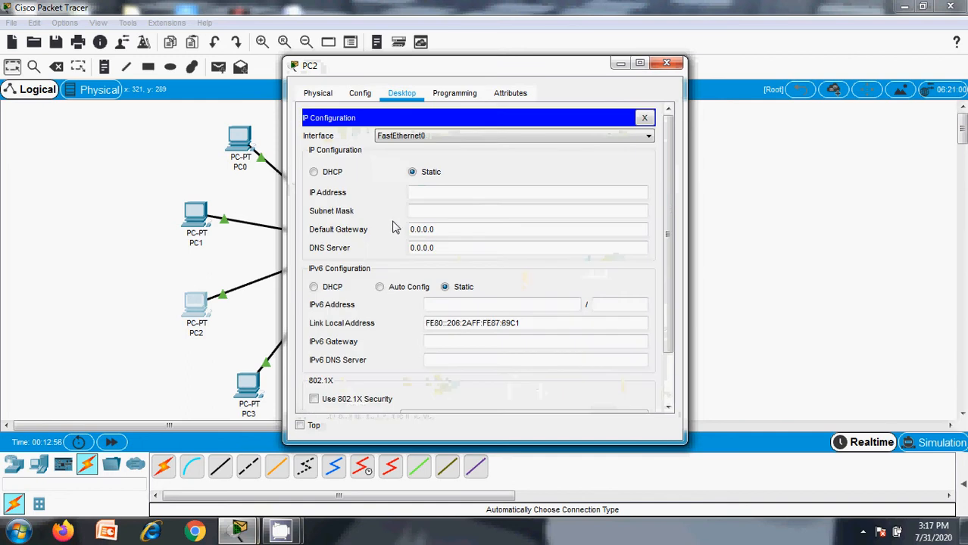
pyautogui.click(314, 172)
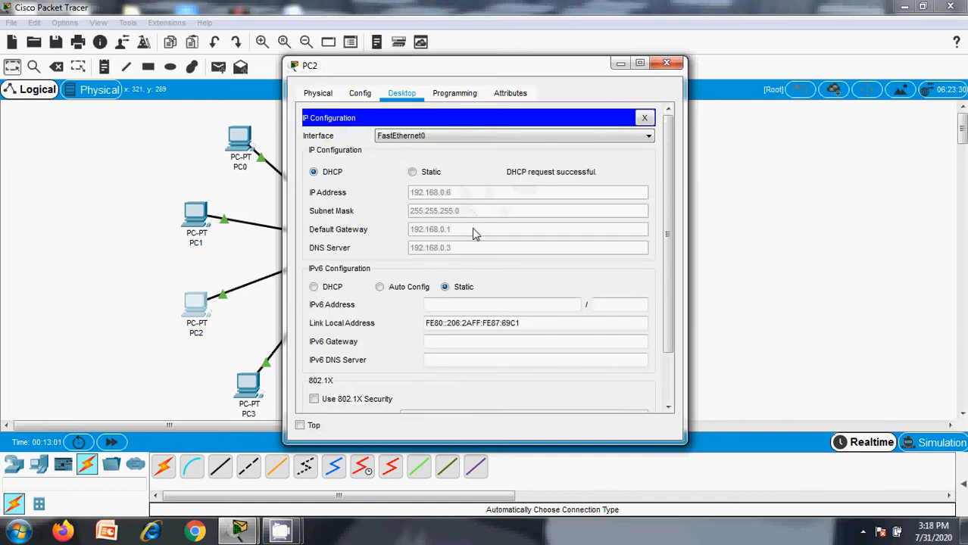
pyautogui.click(667, 64)
# Step: Switch PC3's IP configuration from static to DHCP and close its window
pyautogui.click(247, 384)
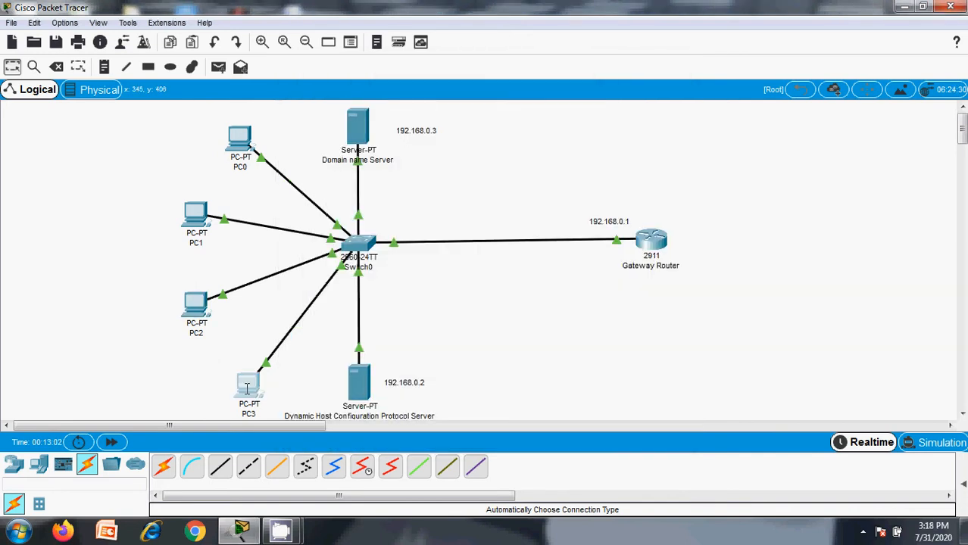
pyautogui.click(401, 92)
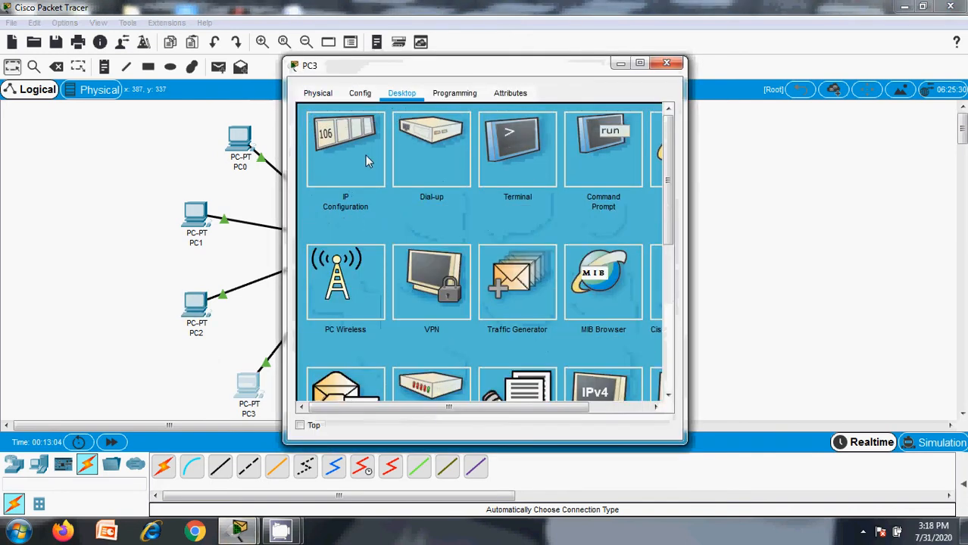
pyautogui.click(365, 155)
pyautogui.click(329, 173)
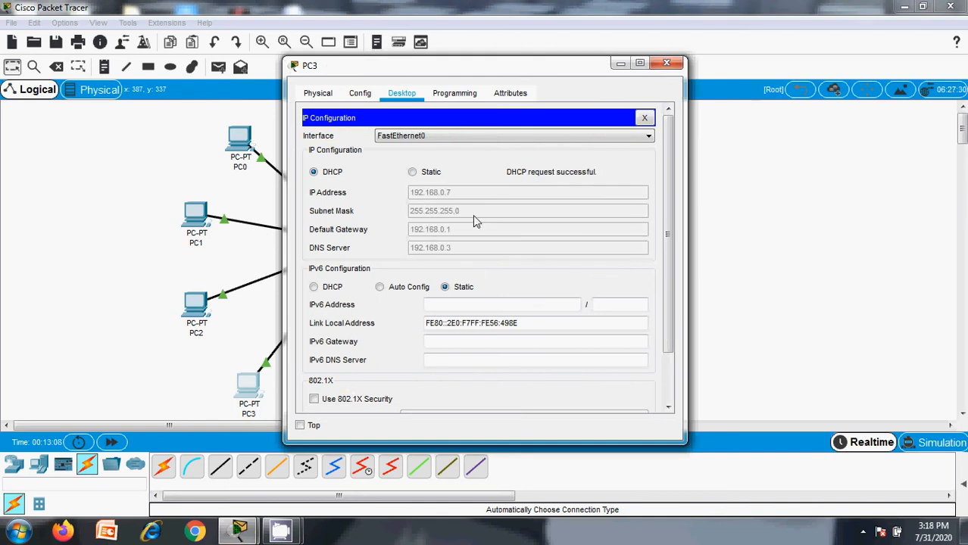
pyautogui.click(667, 63)
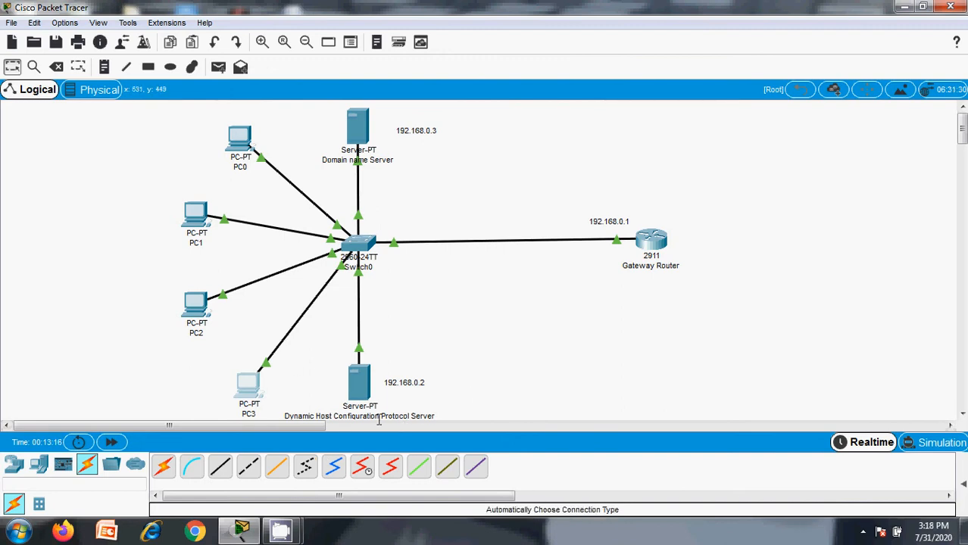
# Step: Add two generic servers to the workspace, one above and one below the link between the switch and the gateway router
pyautogui.moveTo(378, 421)
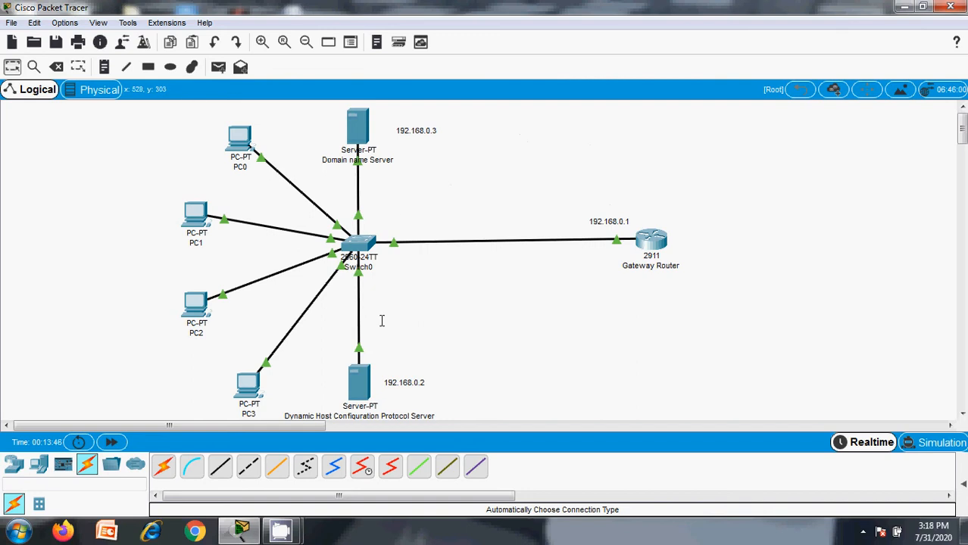
pyautogui.click(41, 469)
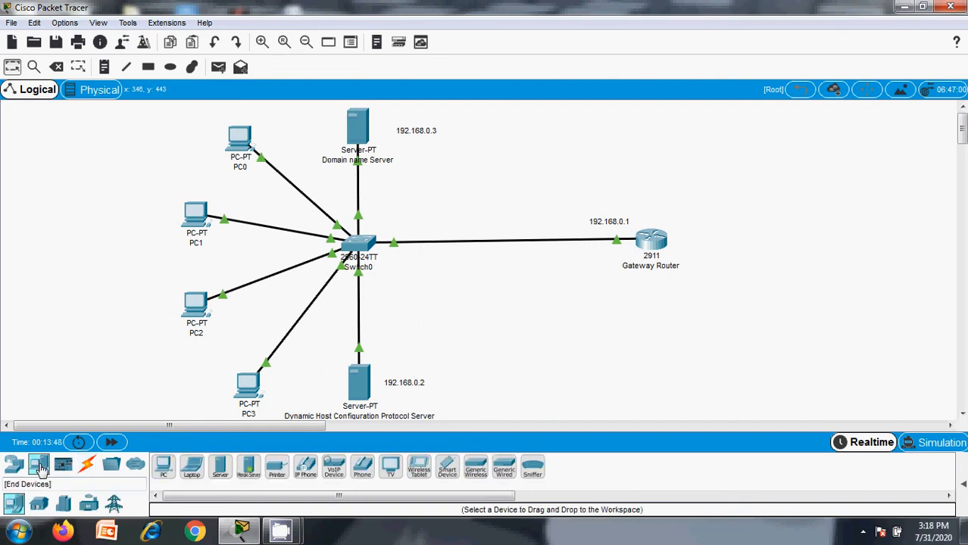
pyautogui.click(220, 467)
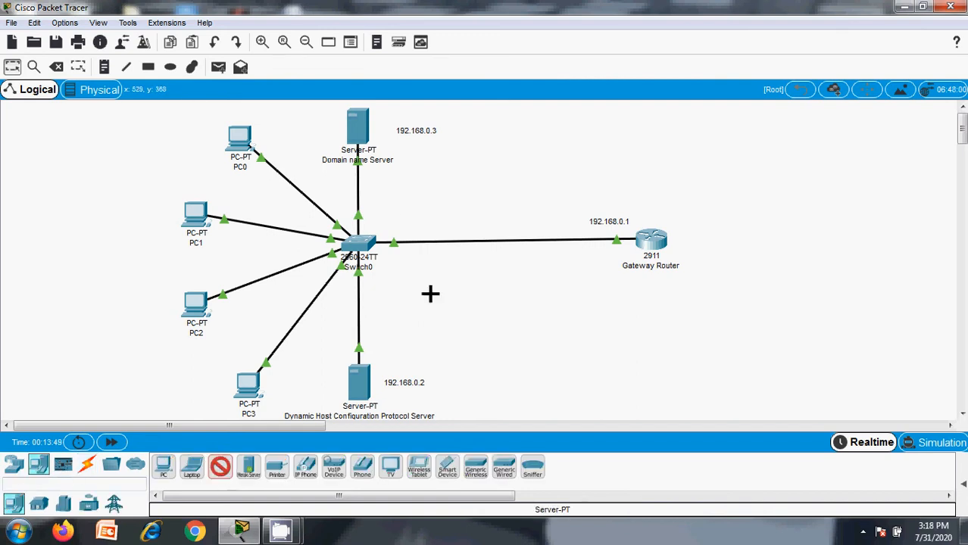
pyautogui.click(523, 138)
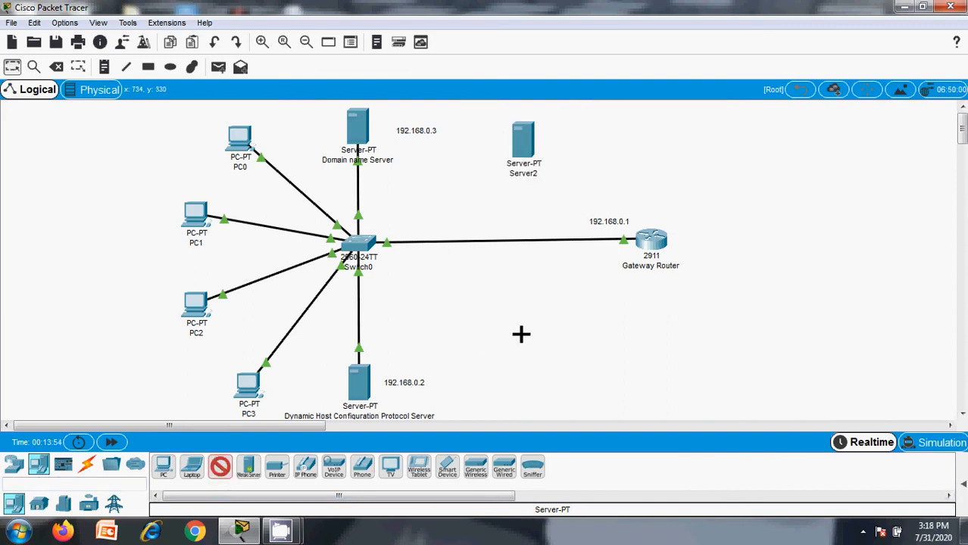
pyautogui.click(529, 334)
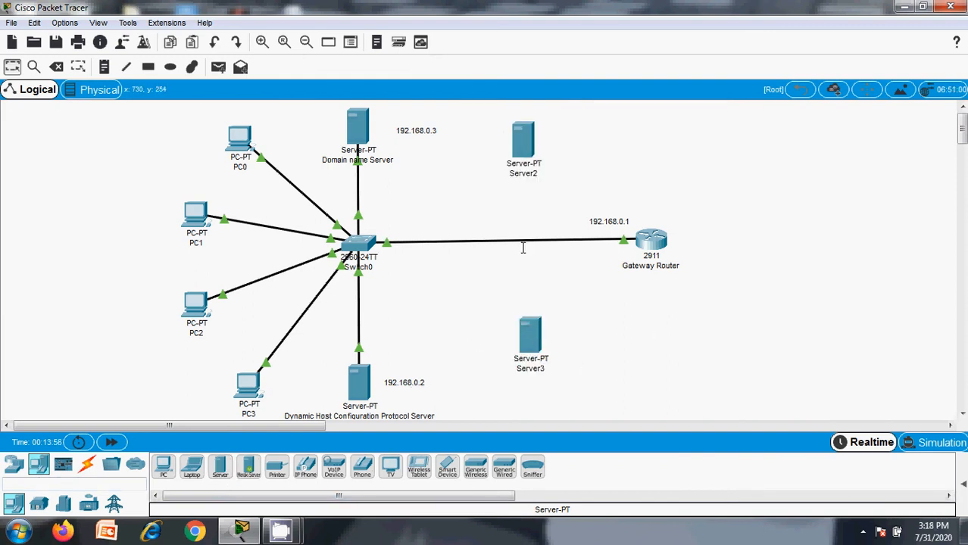
# Step: Connect Switch0 to Server2 with an automatically chosen cable
pyautogui.click(87, 465)
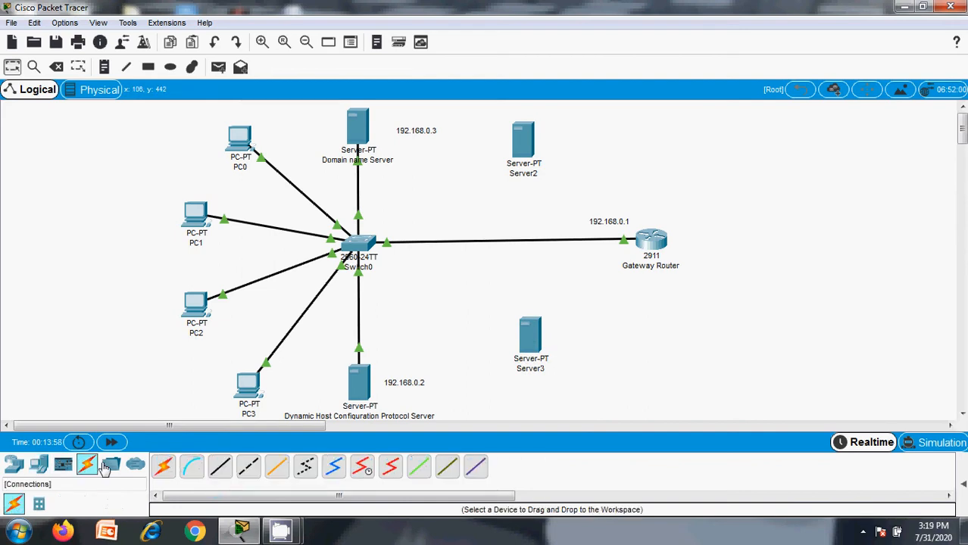
pyautogui.click(163, 465)
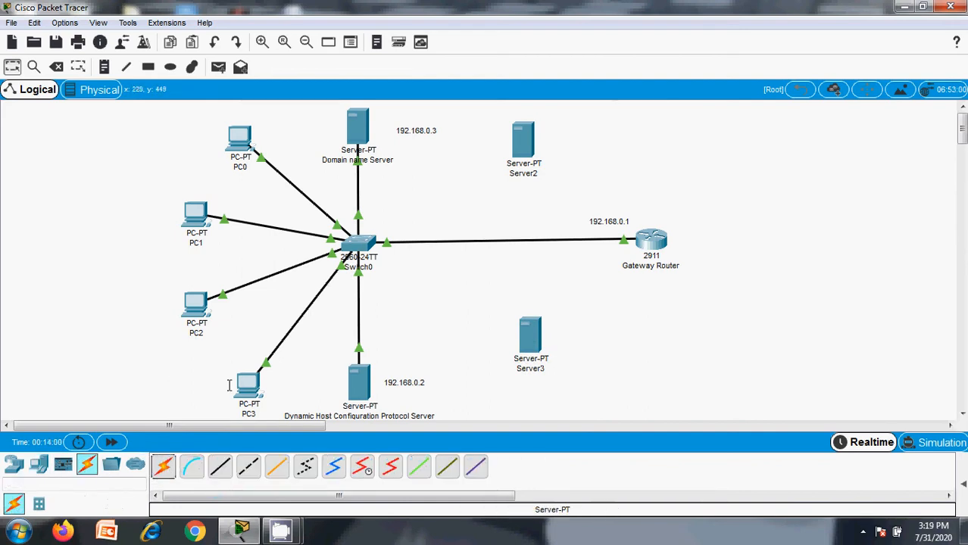
pyautogui.click(363, 242)
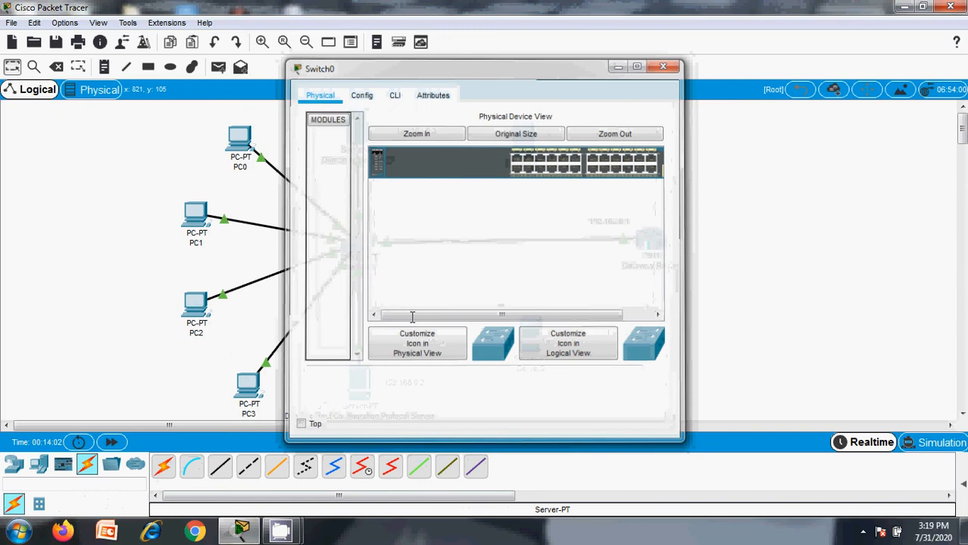
pyautogui.click(676, 65)
pyautogui.click(162, 465)
pyautogui.click(359, 249)
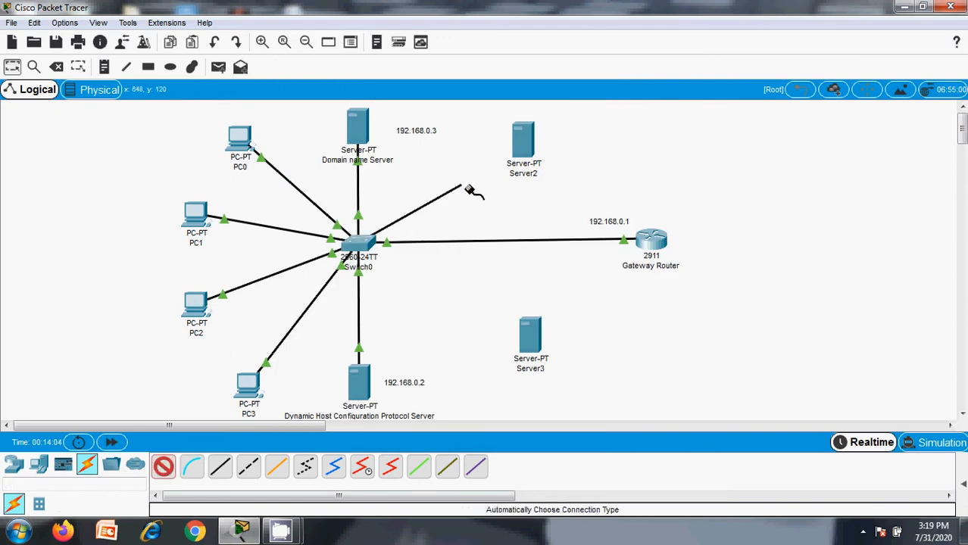
pyautogui.click(533, 148)
# Step: Connect Switch0 to Server3 with an automatically chosen cable
pyautogui.click(162, 476)
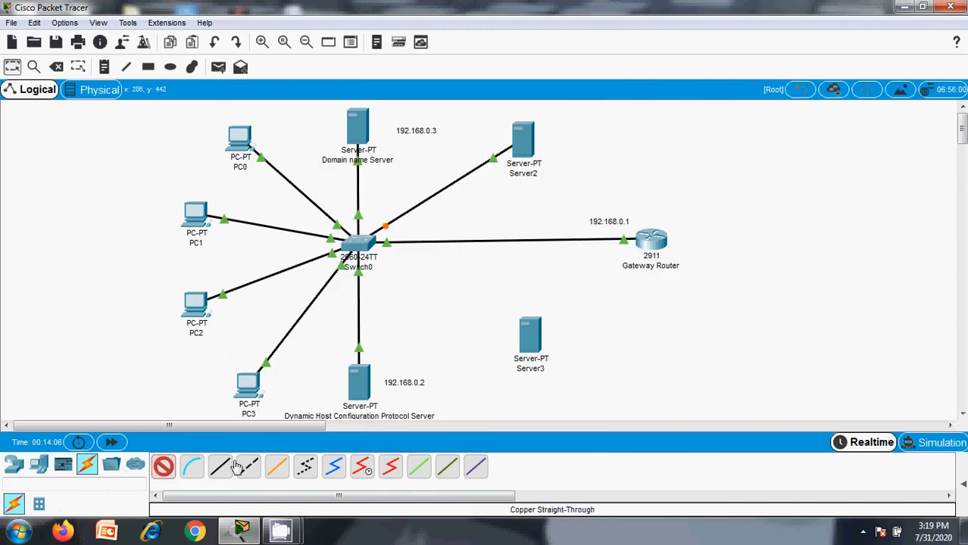
pyautogui.click(360, 246)
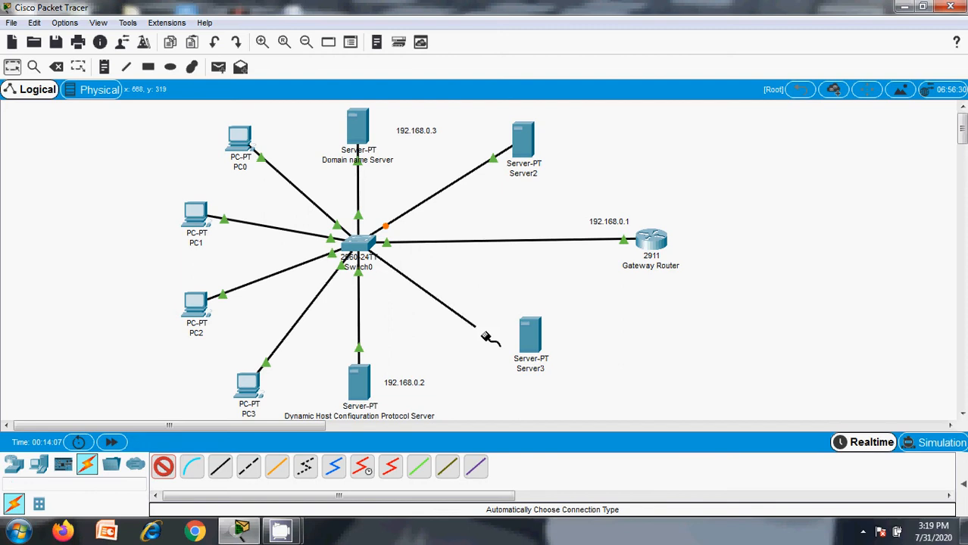
pyautogui.click(532, 341)
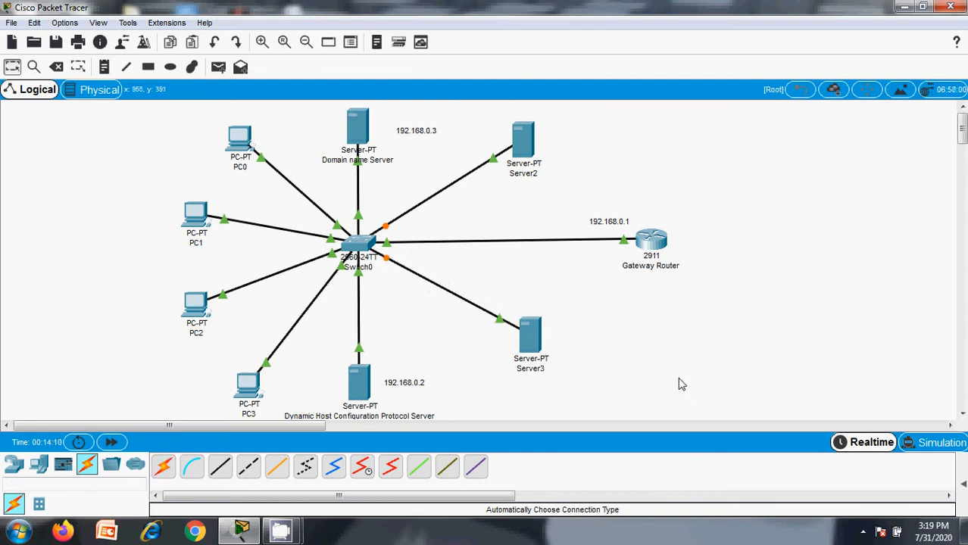
pyautogui.click(561, 335)
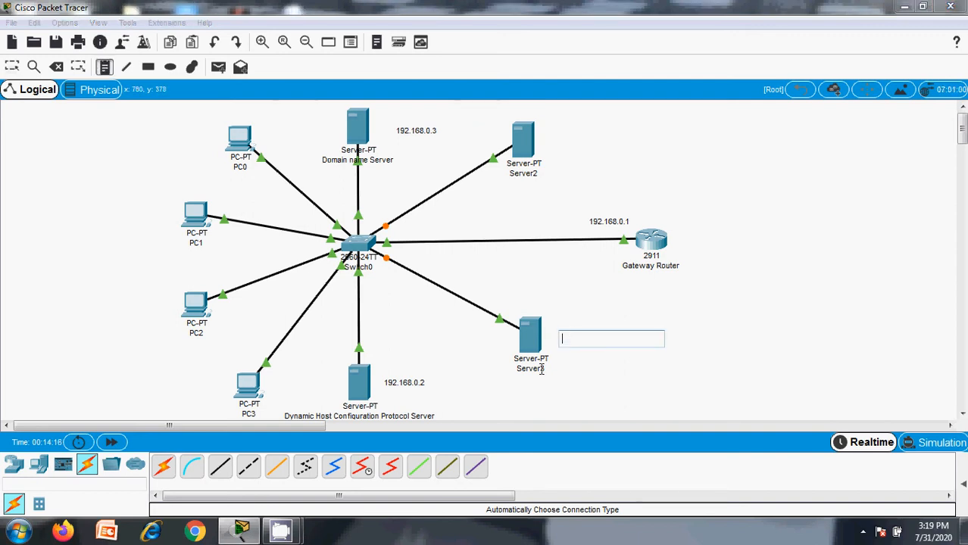
pyautogui.click(542, 370)
pyautogui.click(538, 369)
pyautogui.moveTo(574, 366); pyautogui.dragTo(420, 364)
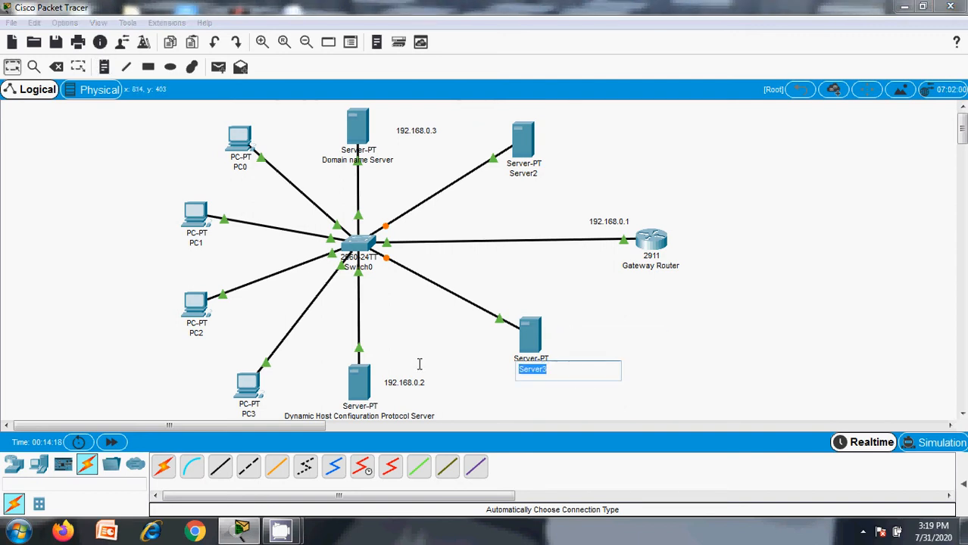
pyautogui.press('BackSpace')
pyautogui.write('www.abc.com')
pyautogui.click(530, 174)
pyautogui.moveTo(557, 174); pyautogui.dragTo(483, 173)
pyautogui.write('www')
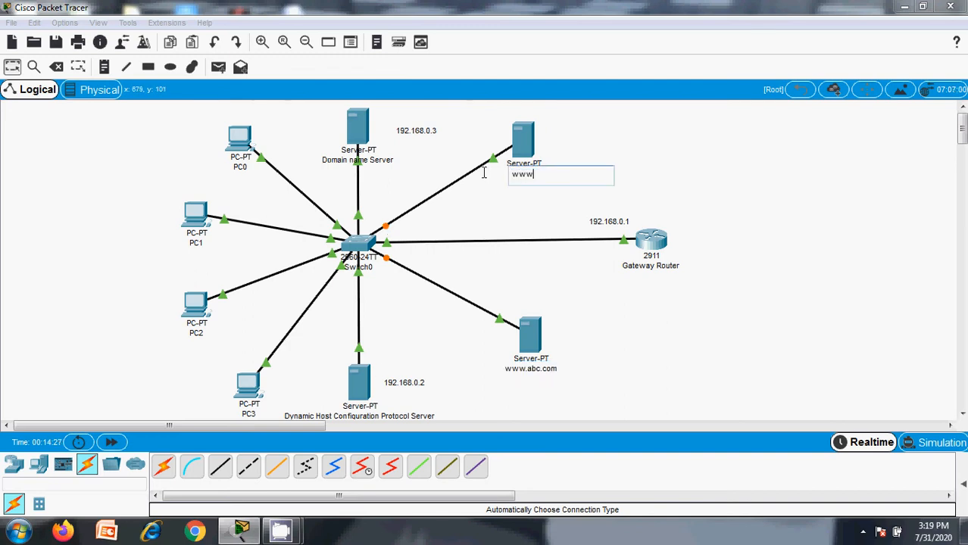
pyautogui.write('.xyz.com')
pyautogui.press('Return')
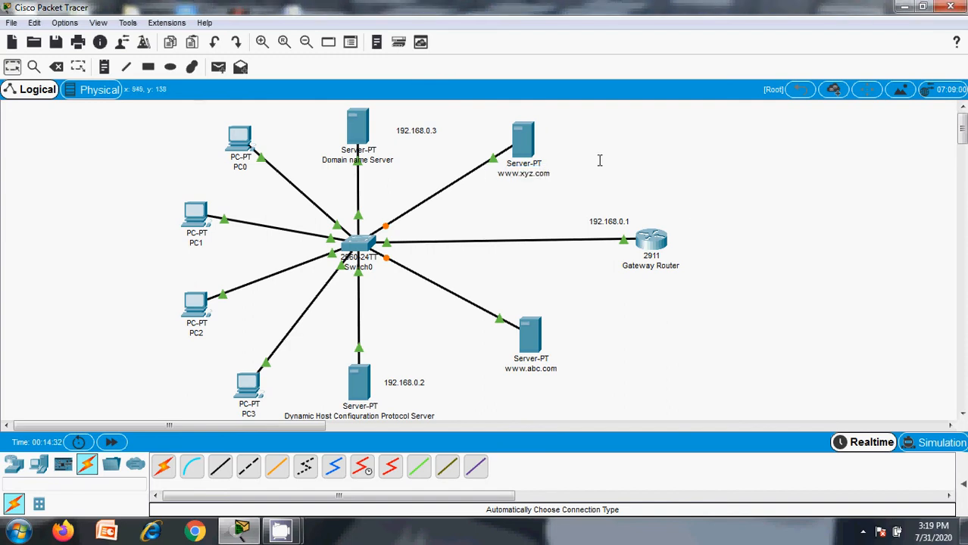
pyautogui.click(105, 68)
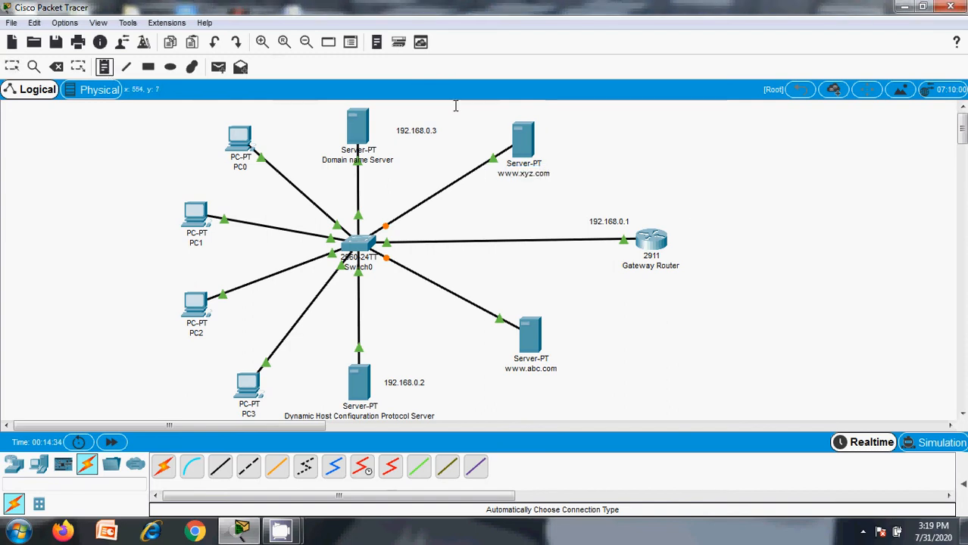
pyautogui.click(559, 325)
pyautogui.write('192')
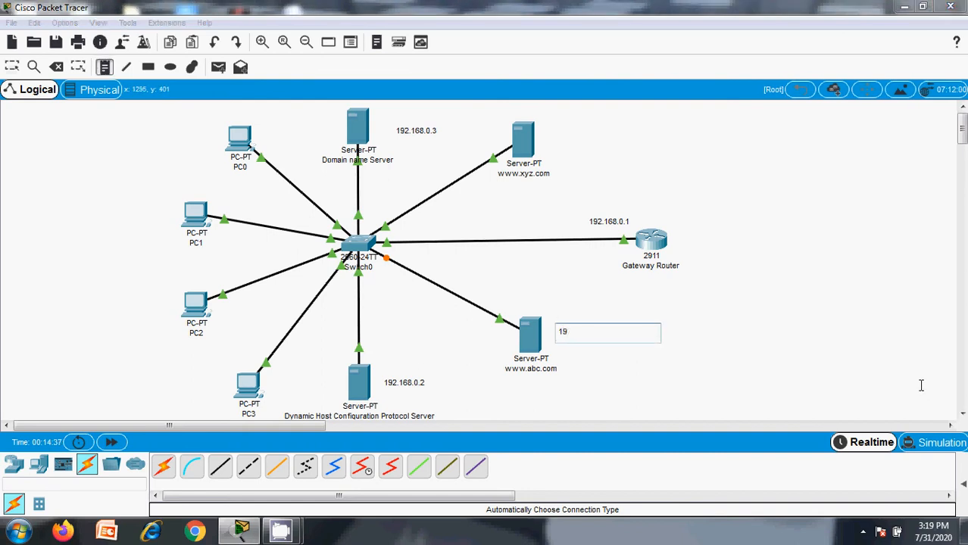
pyautogui.press('BackSpace')
pyautogui.press('BackSpace')
pyautogui.press('BackSpace')
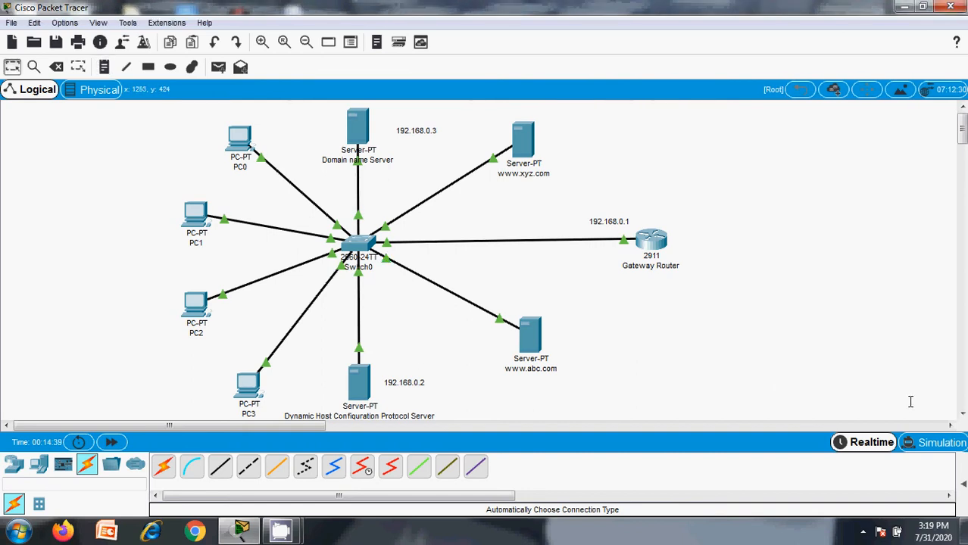
pyautogui.click(531, 332)
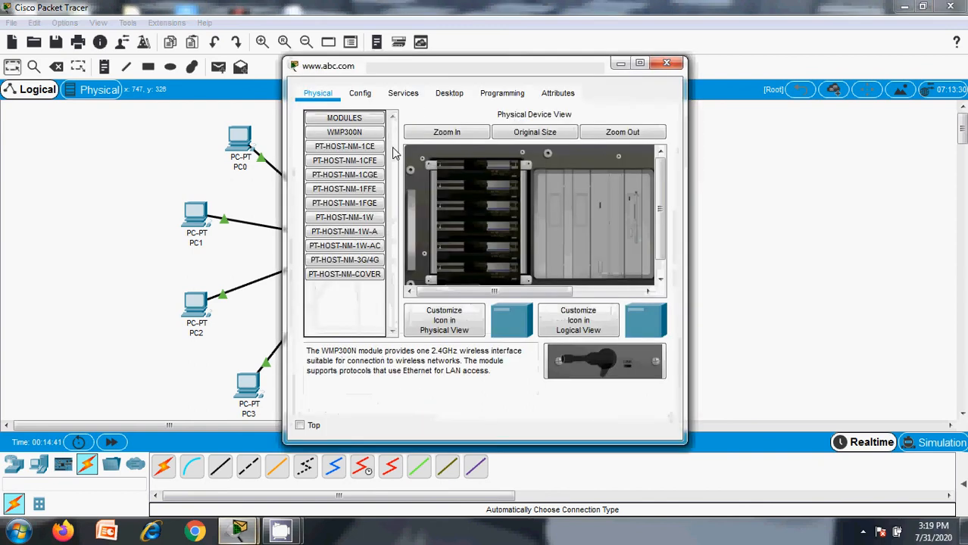
pyautogui.click(405, 94)
pyautogui.click(449, 94)
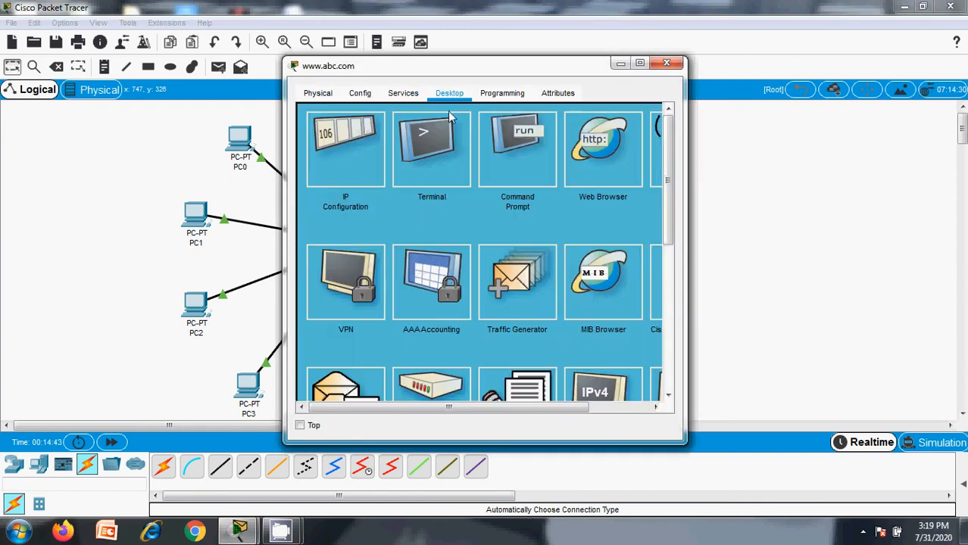
pyautogui.click(363, 167)
pyautogui.click(315, 156)
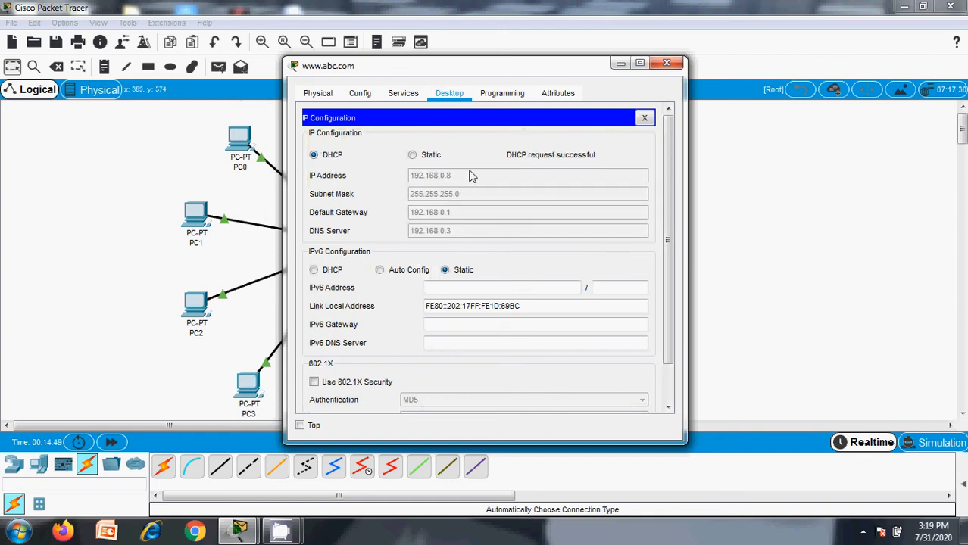
pyautogui.click(667, 62)
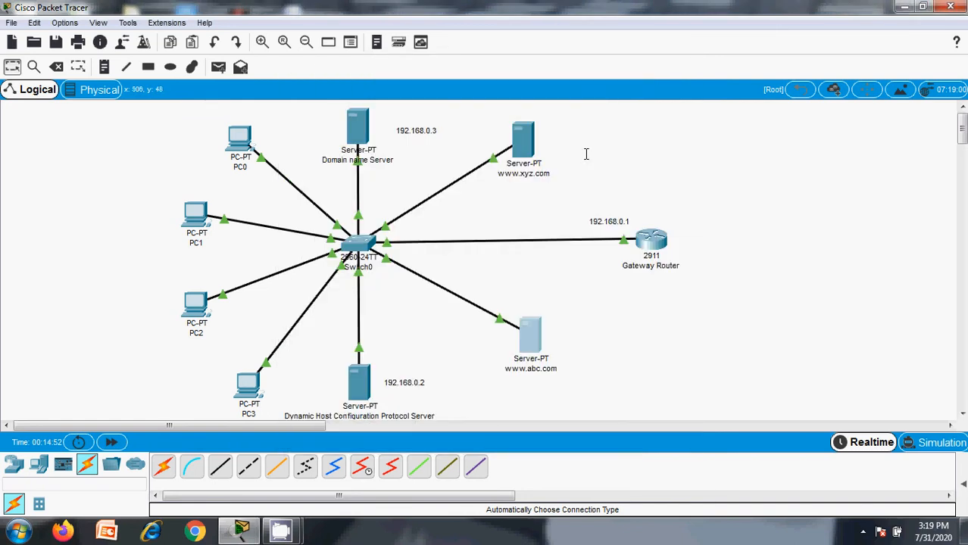
pyautogui.click(528, 168)
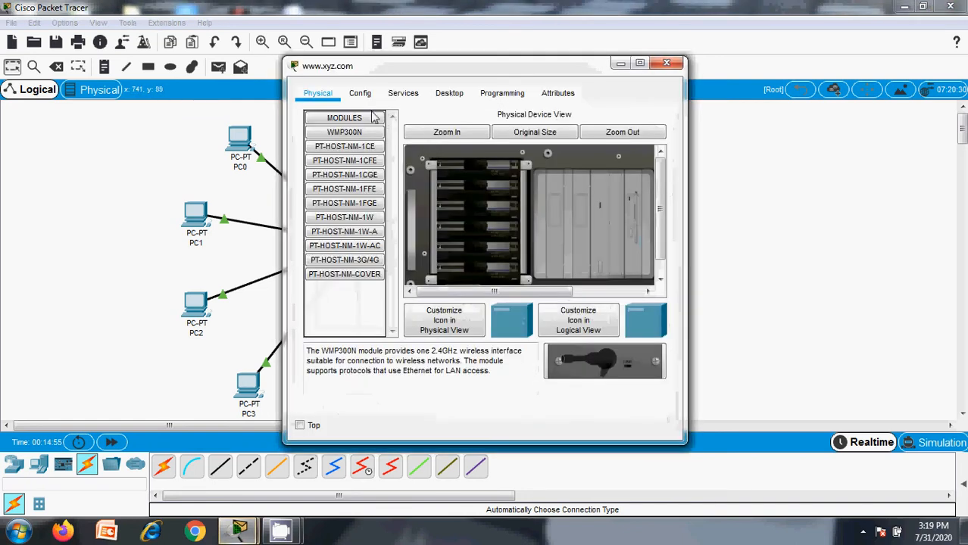
pyautogui.click(402, 92)
pyautogui.click(449, 92)
pyautogui.click(345, 144)
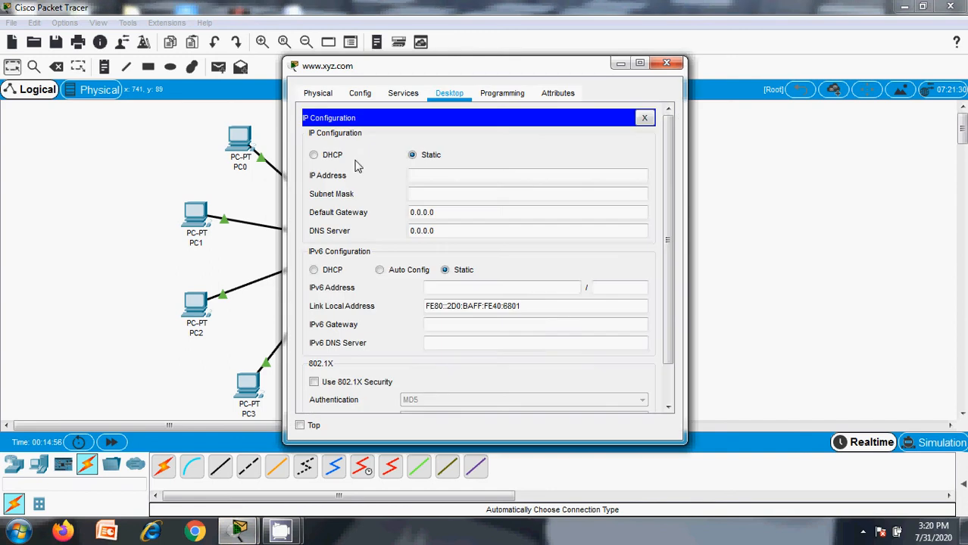
pyautogui.click(314, 156)
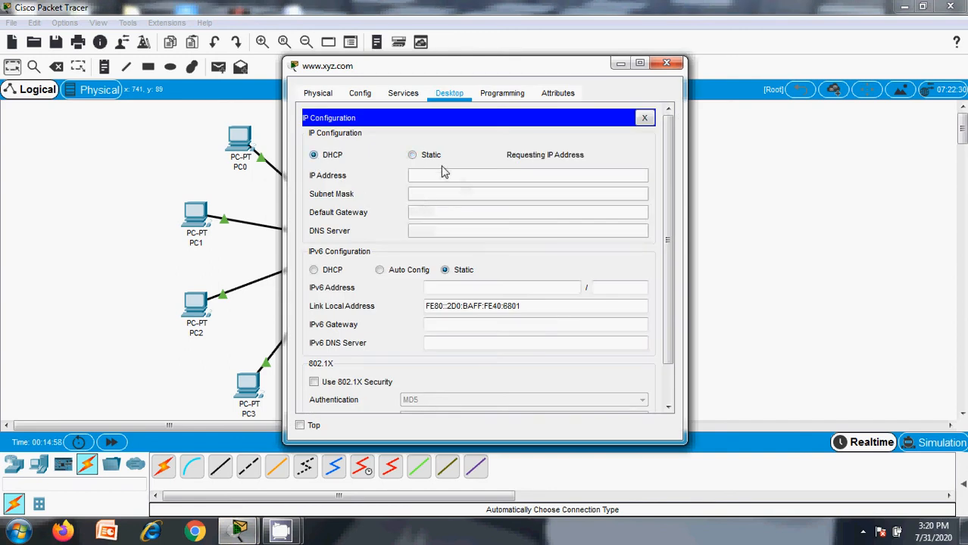
pyautogui.click(667, 64)
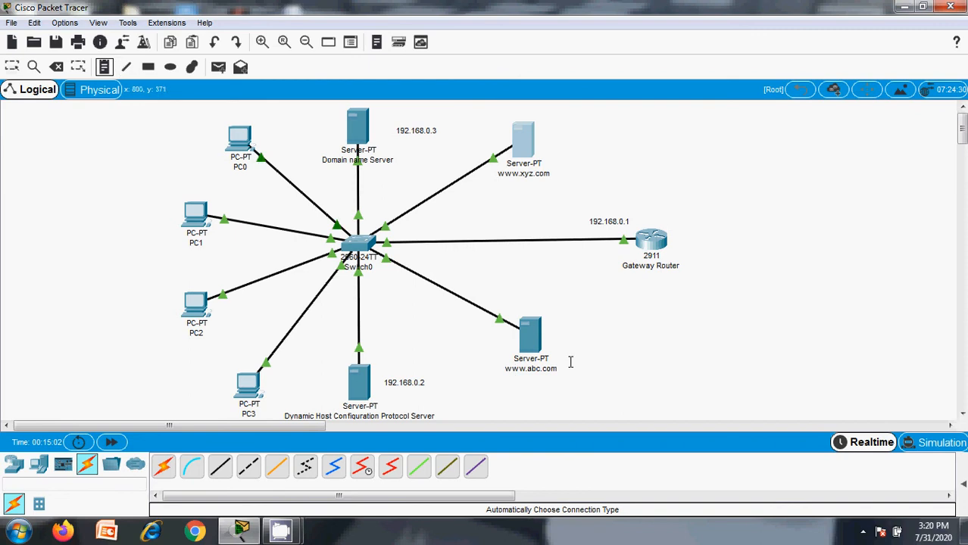
pyautogui.click(570, 362)
pyautogui.write('192.')
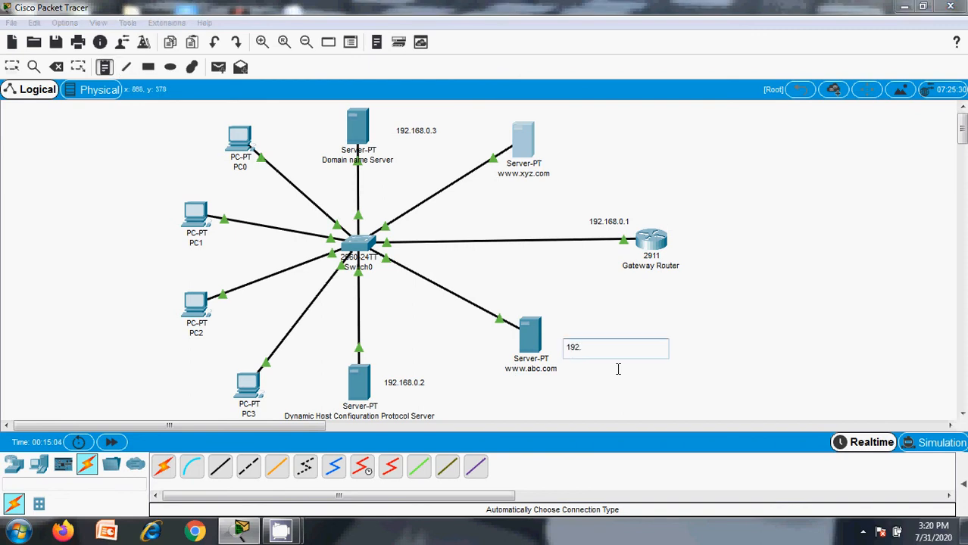
pyautogui.write('168.0.')
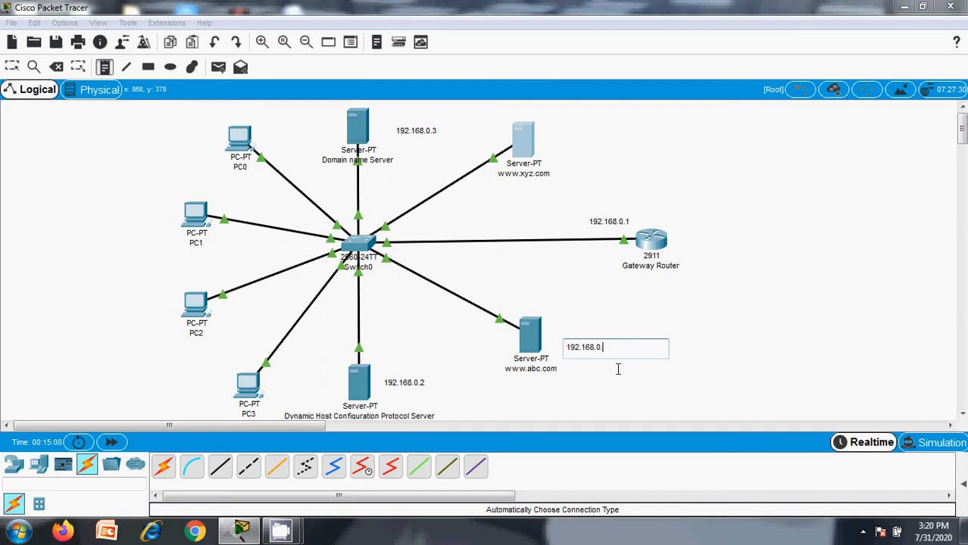
pyautogui.write('8')
pyautogui.moveTo(615, 347); pyautogui.dragTo(541, 340)
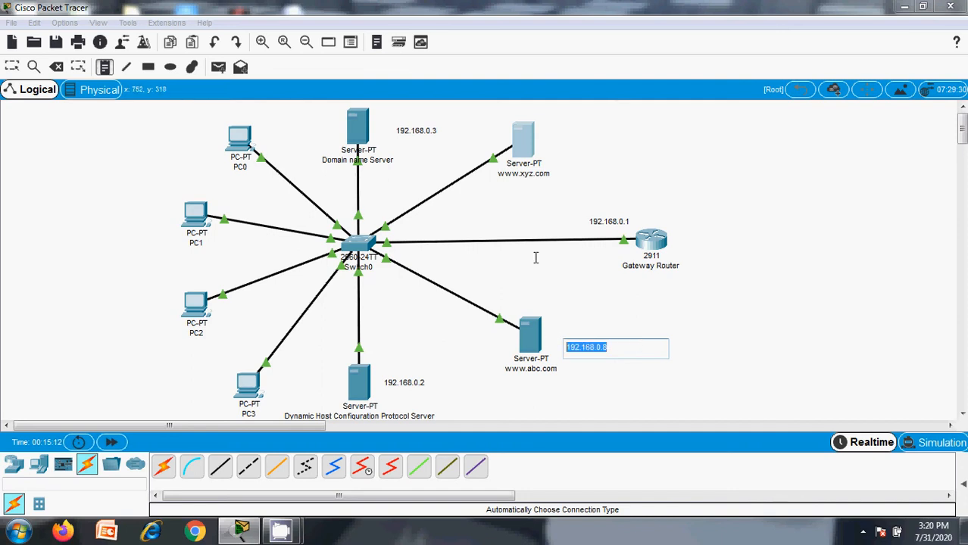
pyautogui.hotkey('ctrl', 'c')
pyautogui.click(560, 147)
pyautogui.hotkey('ctrl', 'v')
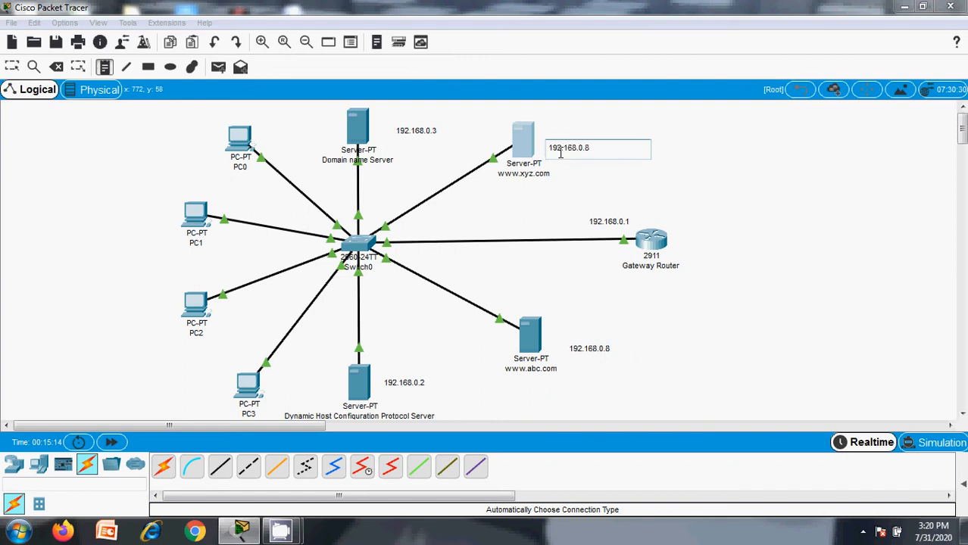
pyautogui.press('BackSpace')
pyautogui.write('9')
pyautogui.click(771, 178)
pyautogui.press('Escape')
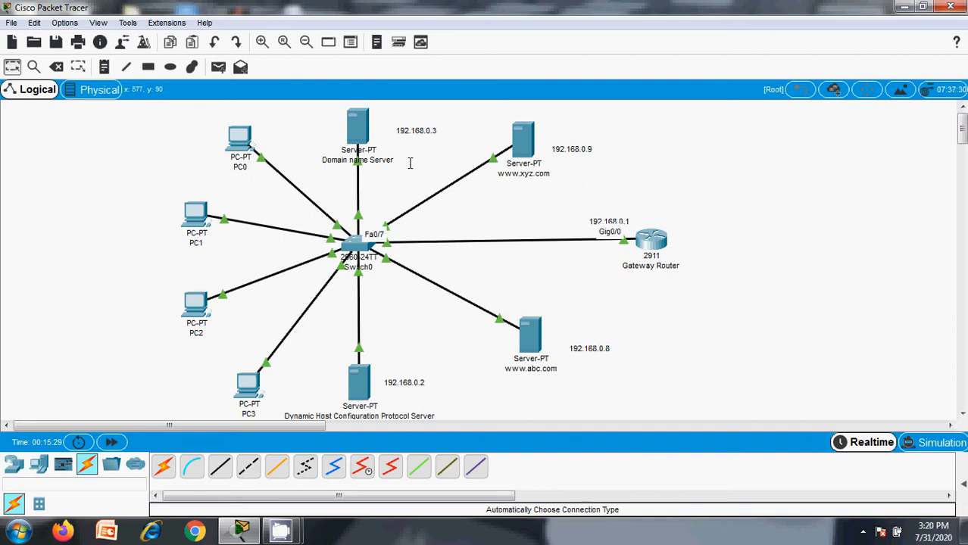
# Step: Turn on the DNS service on the Domain name Server
pyautogui.click(360, 132)
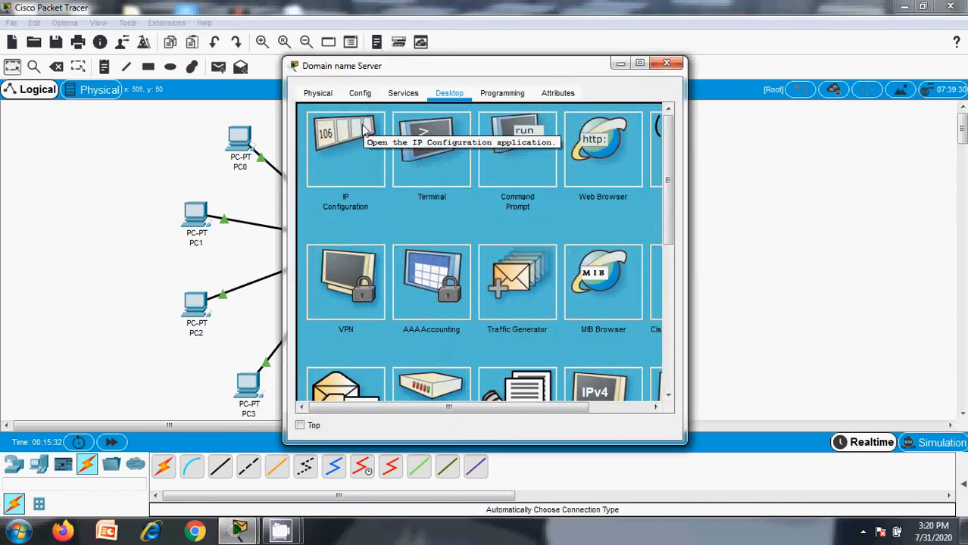
pyautogui.click(403, 94)
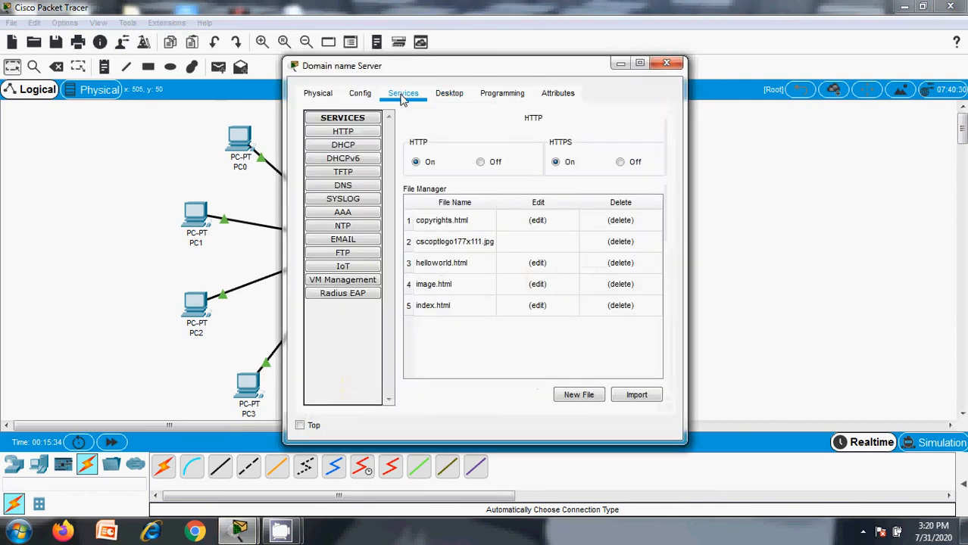
pyautogui.click(352, 187)
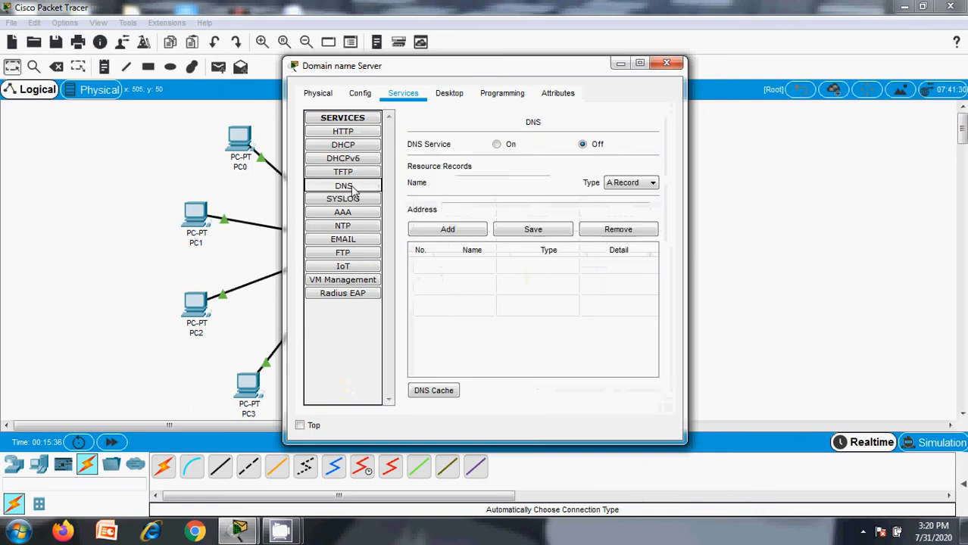
pyautogui.click(497, 145)
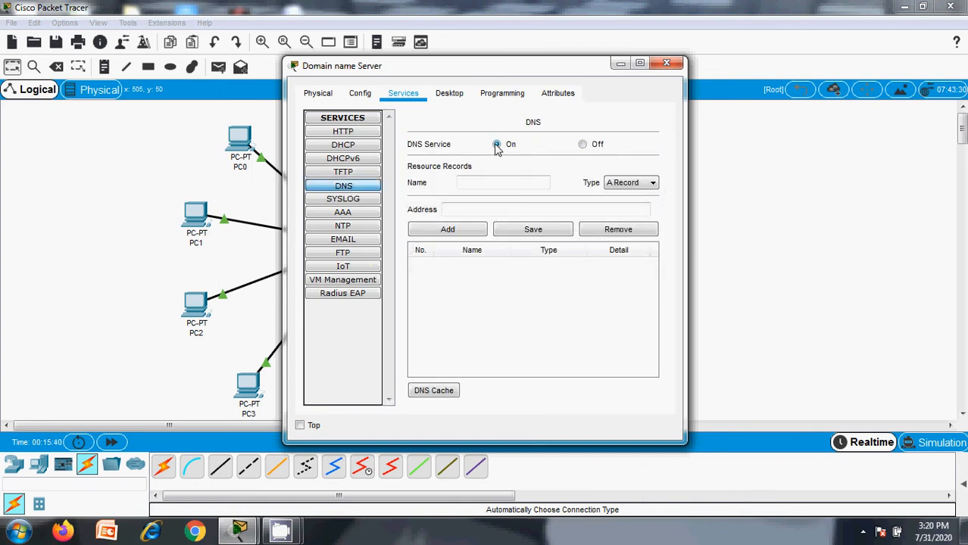
pyautogui.click(491, 181)
pyautogui.write('www.xyz.com')
pyautogui.click(513, 211)
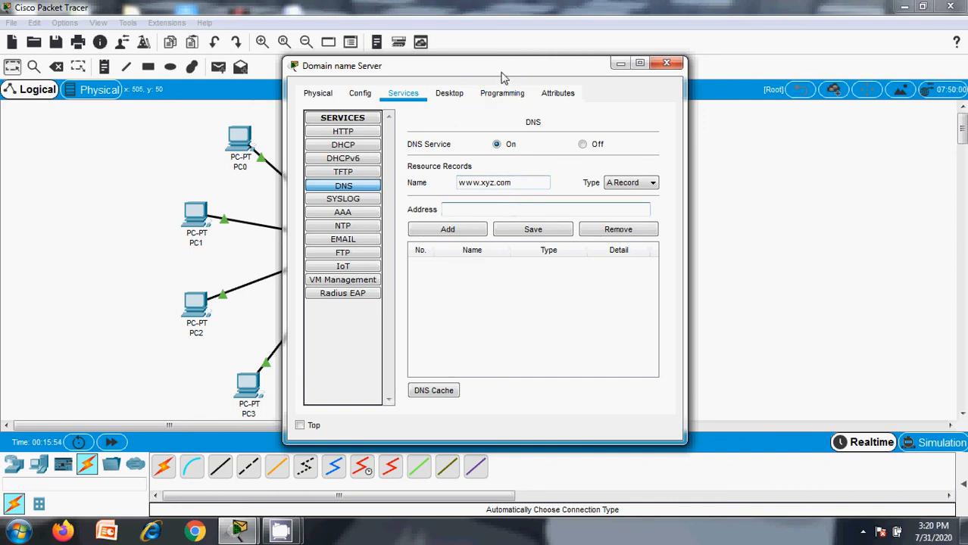
pyautogui.moveTo(502, 74); pyautogui.dragTo(285, 67)
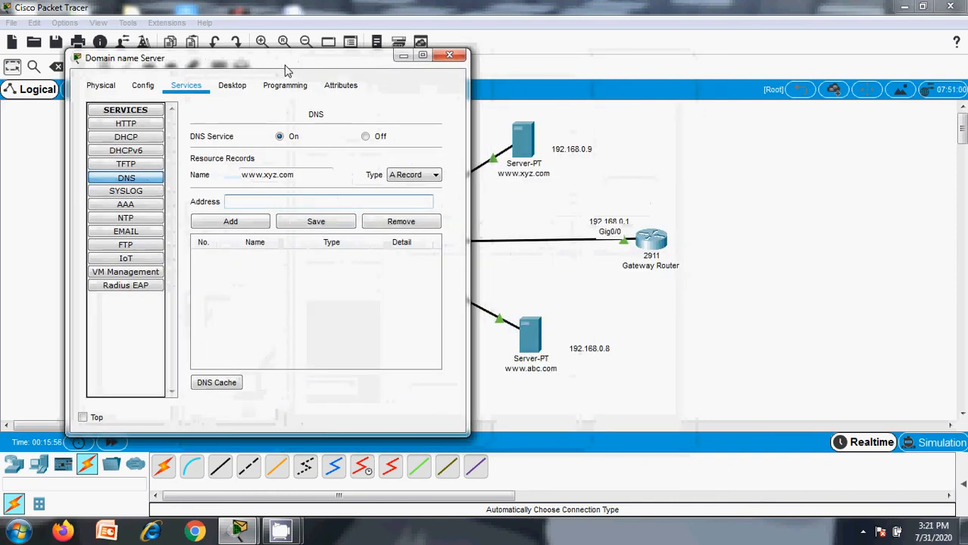
pyautogui.write('192.168')
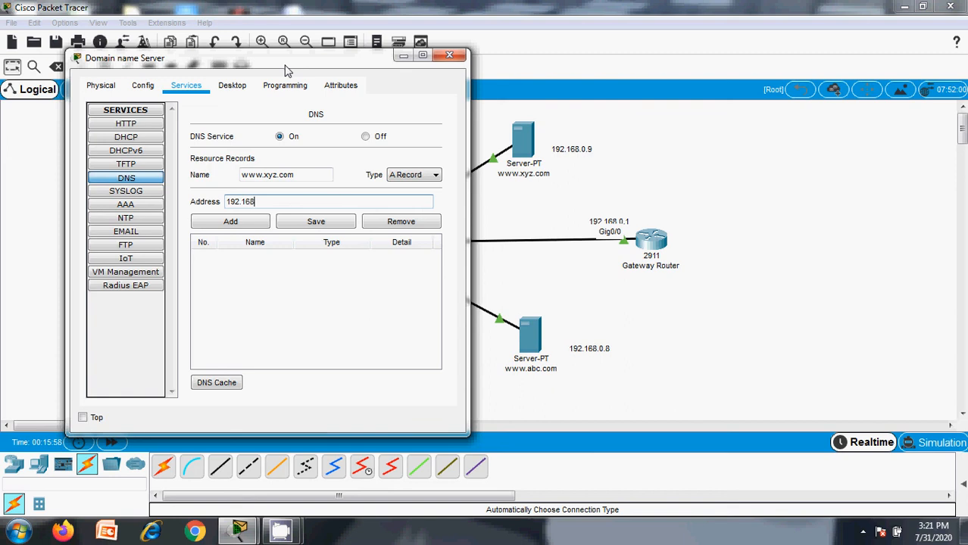
pyautogui.write('.0.9')
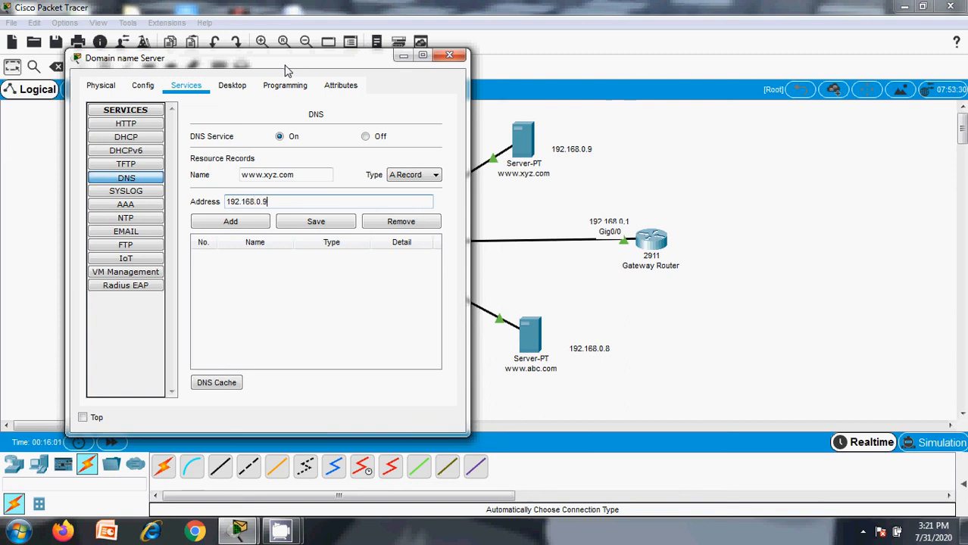
pyautogui.click(230, 229)
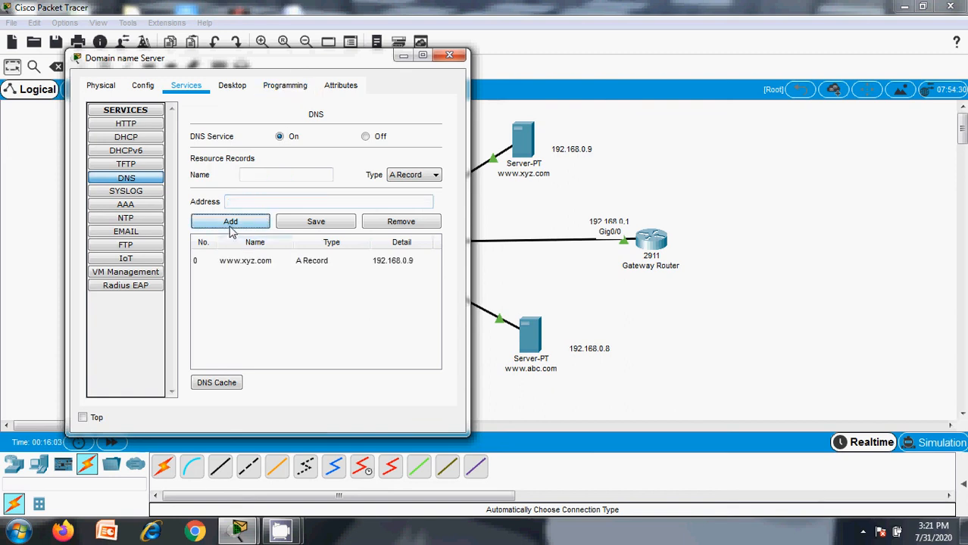
pyautogui.click(279, 172)
pyautogui.write('www.')
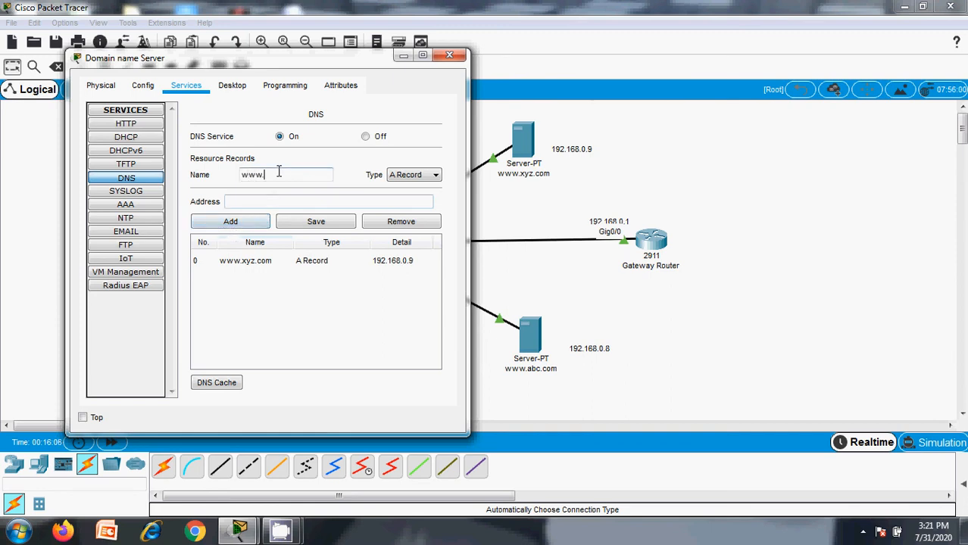
pyautogui.write('abc.com')
pyautogui.press('Tab')
pyautogui.press('Tab')
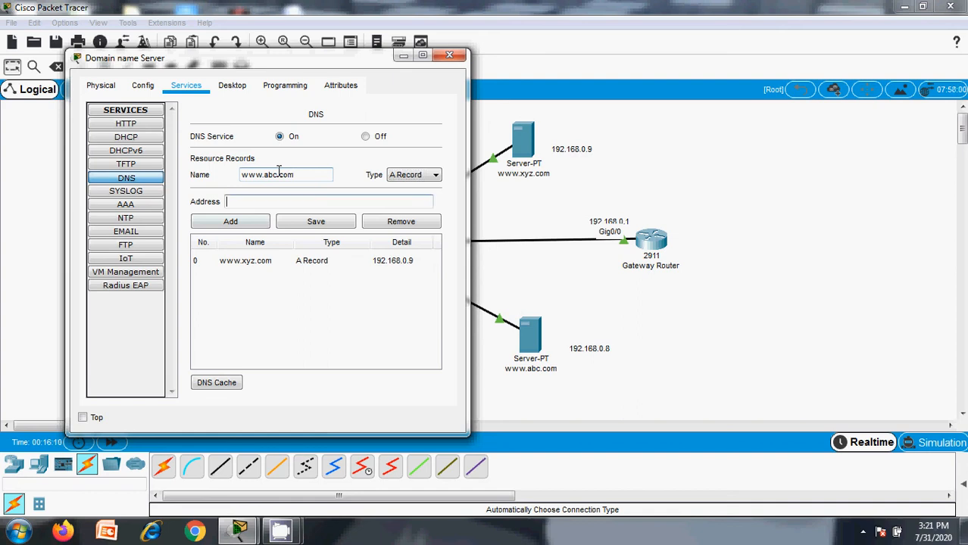
pyautogui.write('192.168.0.8')
pyautogui.click(202, 221)
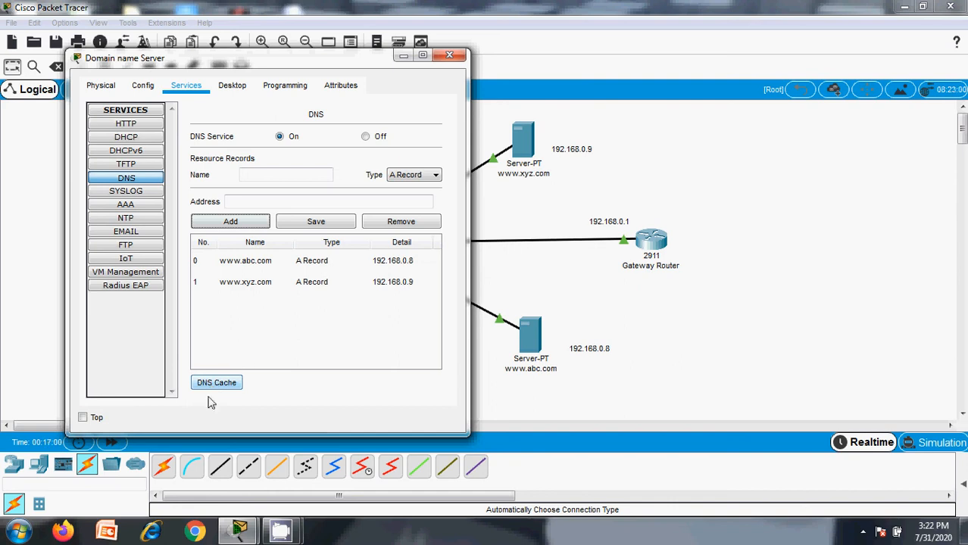
pyautogui.click(450, 56)
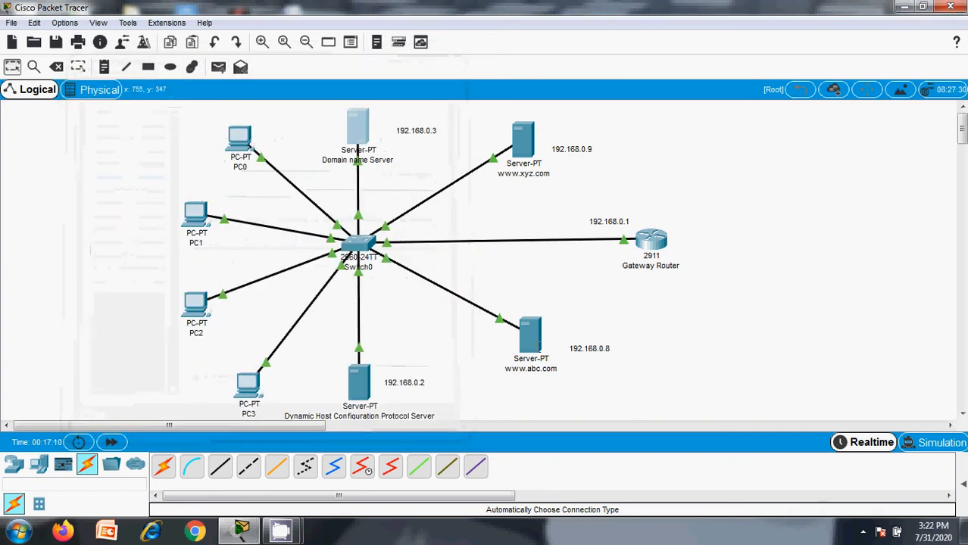
pyautogui.click(529, 341)
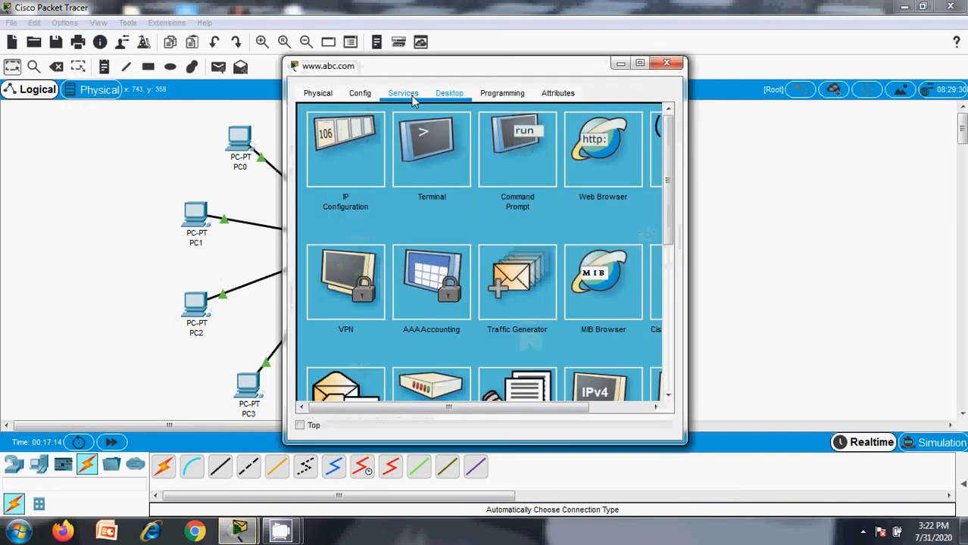
pyautogui.click(414, 102)
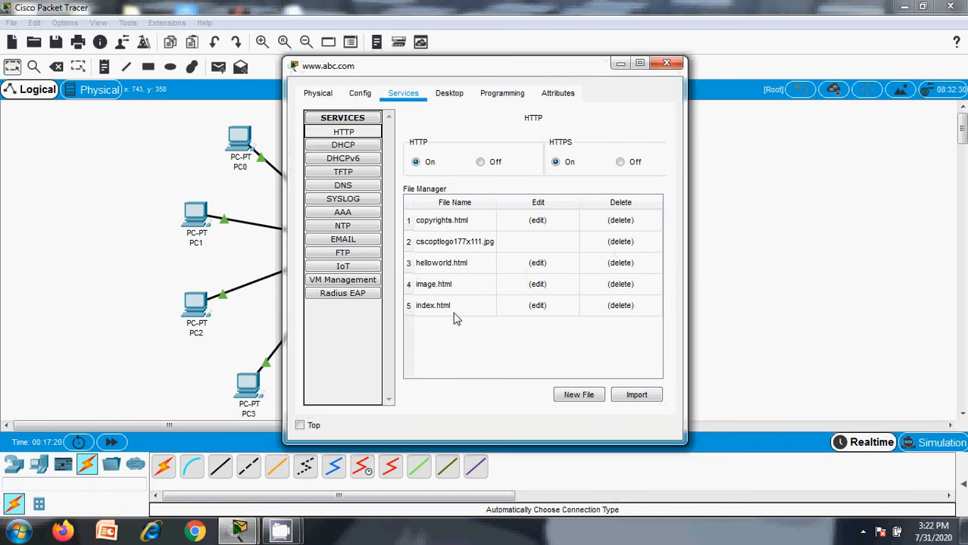
pyautogui.click(536, 306)
pyautogui.moveTo(572, 222); pyautogui.dragTo(406, 147)
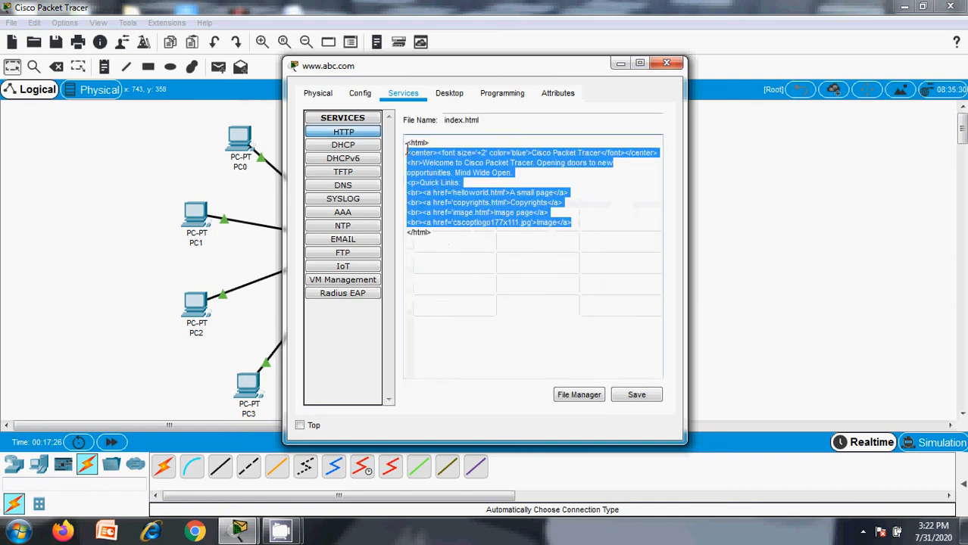
pyautogui.press('BackSpace')
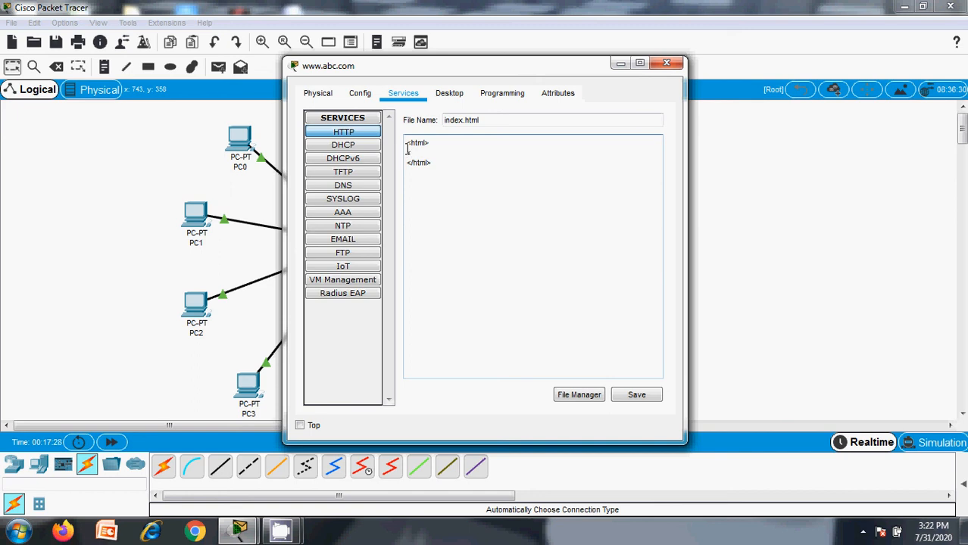
# Step: Write a body with the h1 heading "Welcome to ABC Server" in index.html and save it, overwriting the existing file
pyautogui.write('<body>')
pyautogui.press('Return')
pyautogui.write('<h1> Welcome to ')
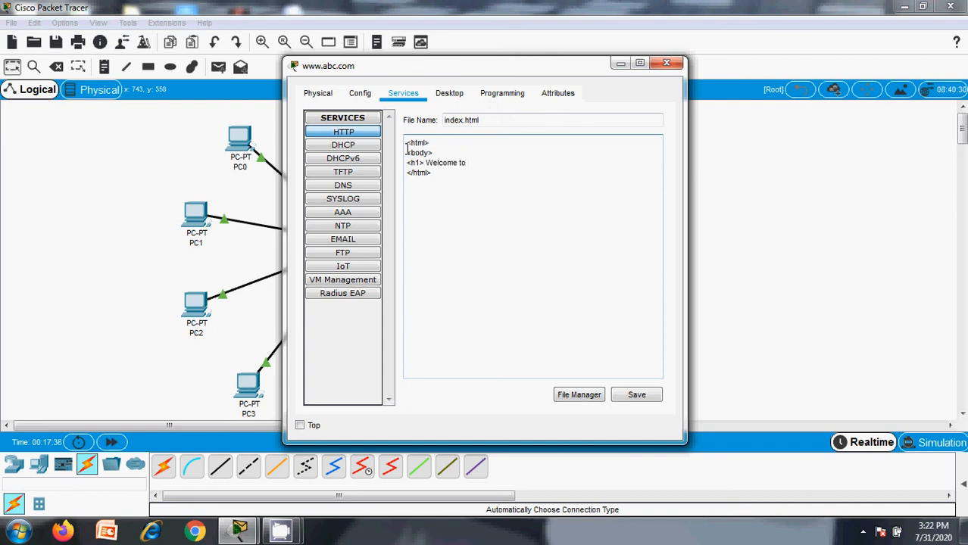
pyautogui.write('ABC Server </h1>')
pyautogui.press('Return')
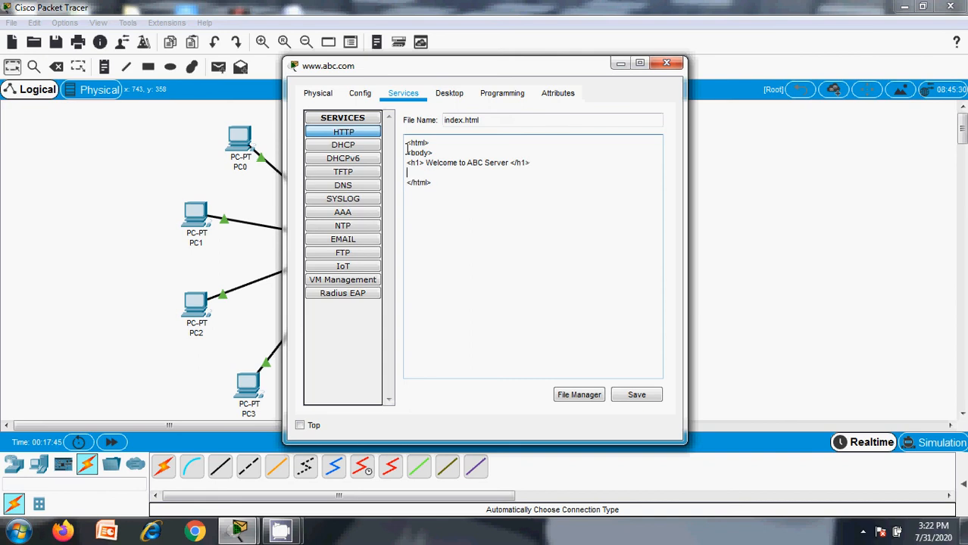
pyautogui.write('</body>')
pyautogui.click(636, 395)
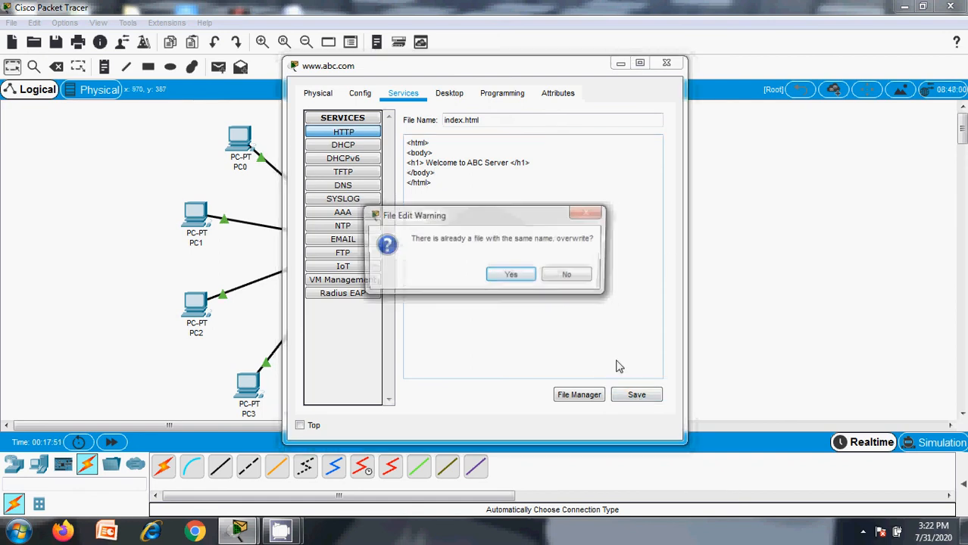
pyautogui.click(510, 274)
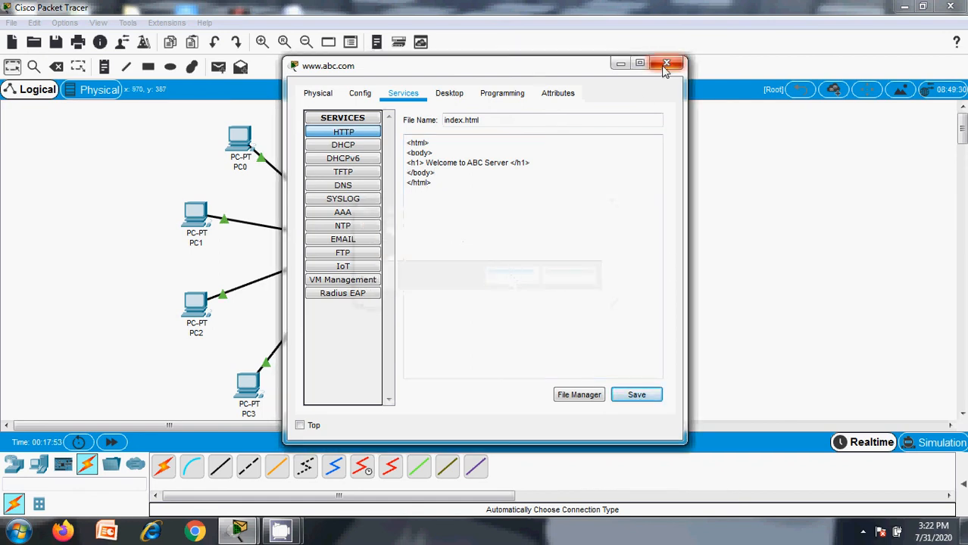
pyautogui.moveTo(407, 153); pyautogui.dragTo(446, 177)
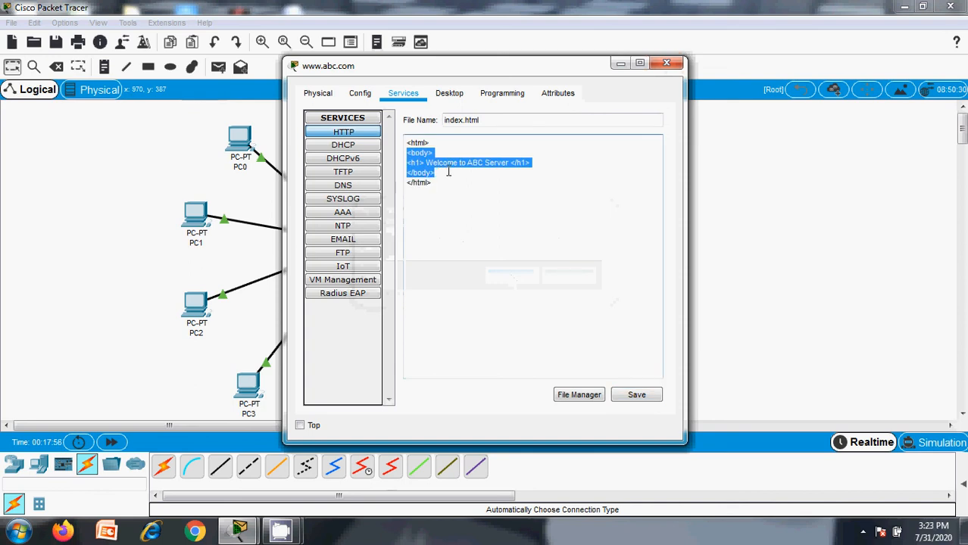
pyautogui.click(666, 63)
pyautogui.click(527, 150)
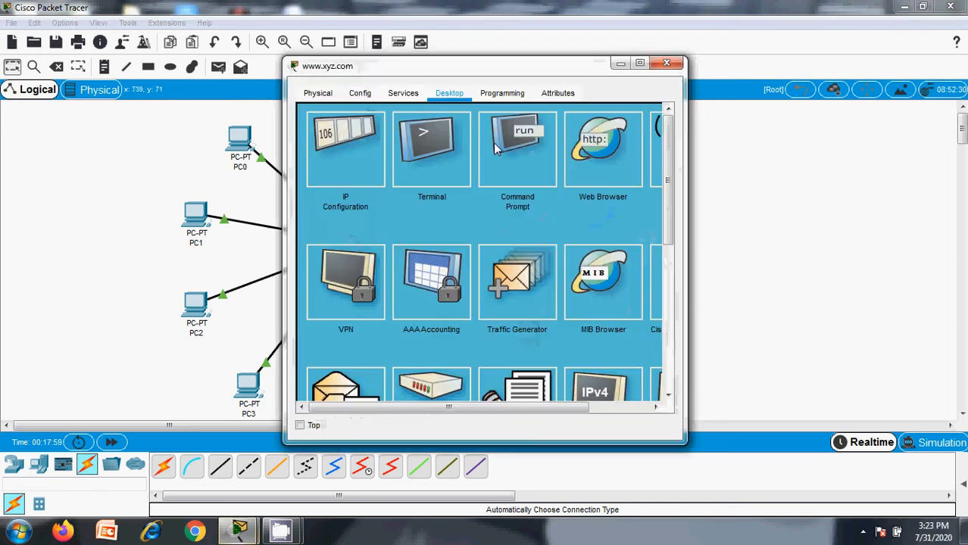
pyautogui.click(405, 95)
pyautogui.click(361, 134)
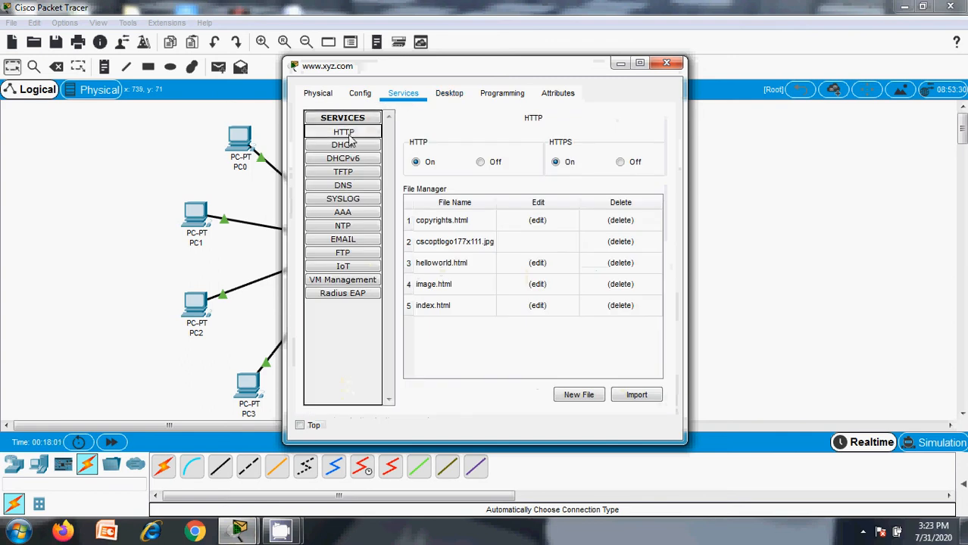
pyautogui.click(538, 306)
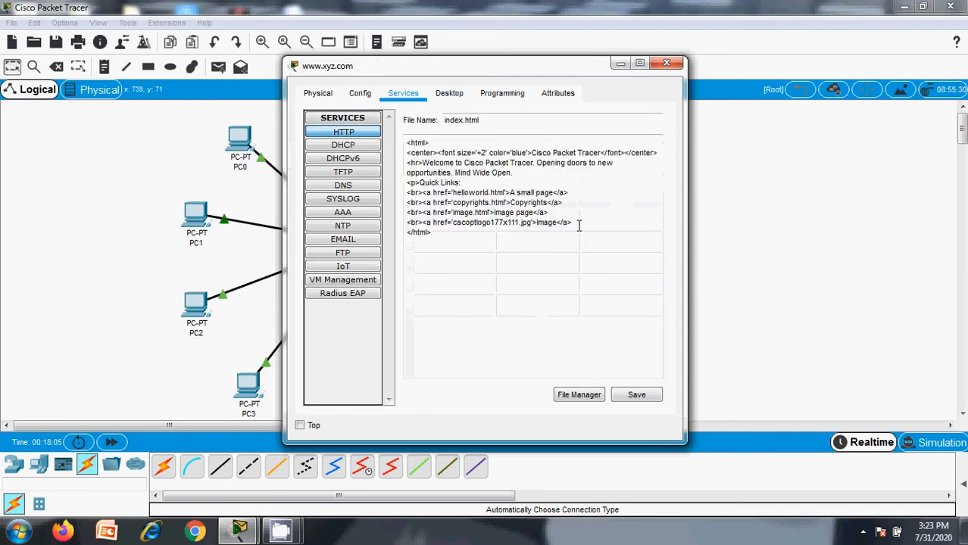
pyautogui.moveTo(579, 223); pyautogui.dragTo(396, 154)
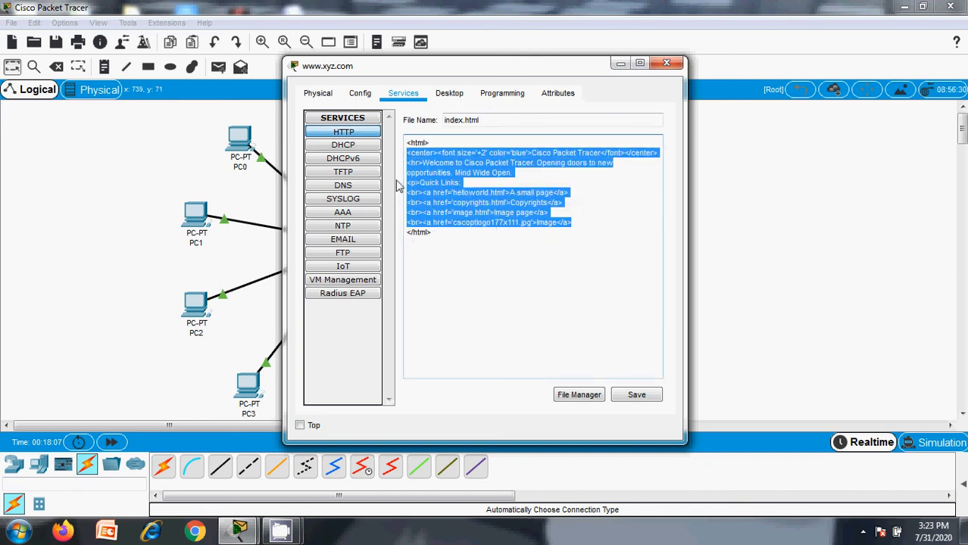
pyautogui.press('Delete')
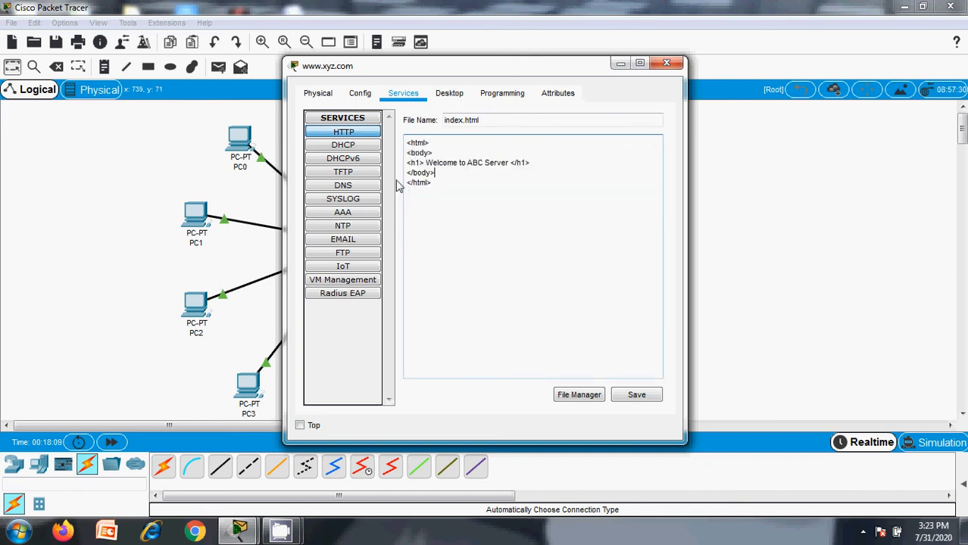
pyautogui.moveTo(473, 162); pyautogui.dragTo(483, 162)
pyautogui.press('BackSpace')
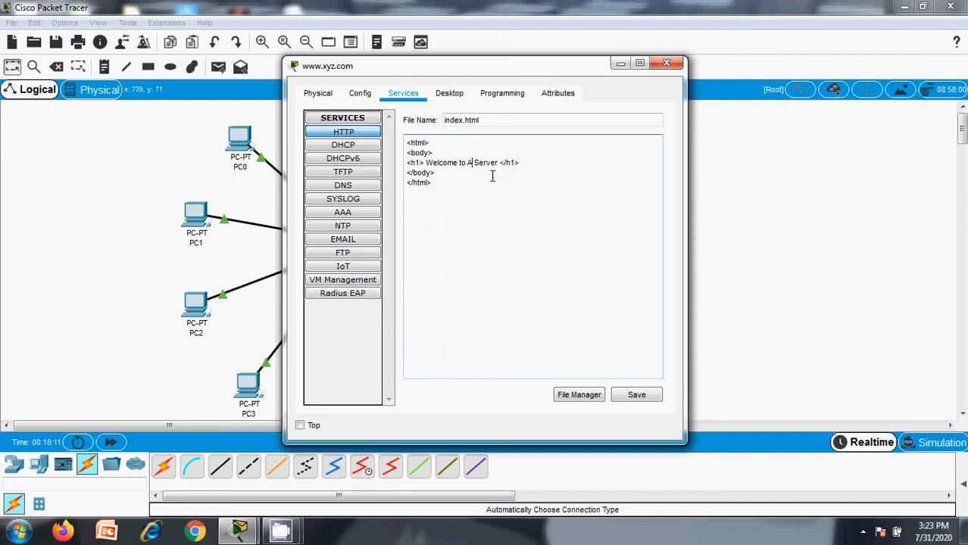
pyautogui.press('BackSpace')
pyautogui.write('XYZ')
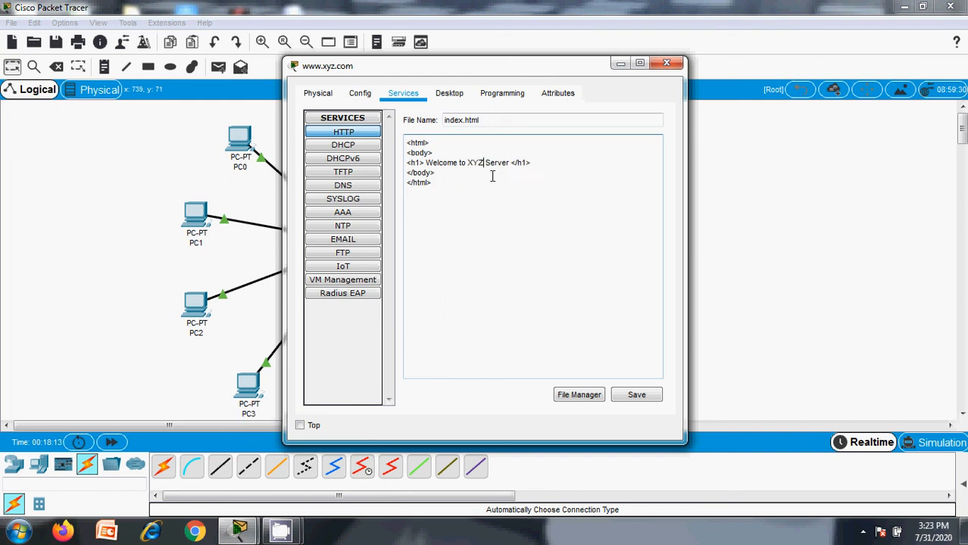
pyautogui.click(635, 395)
pyautogui.click(492, 279)
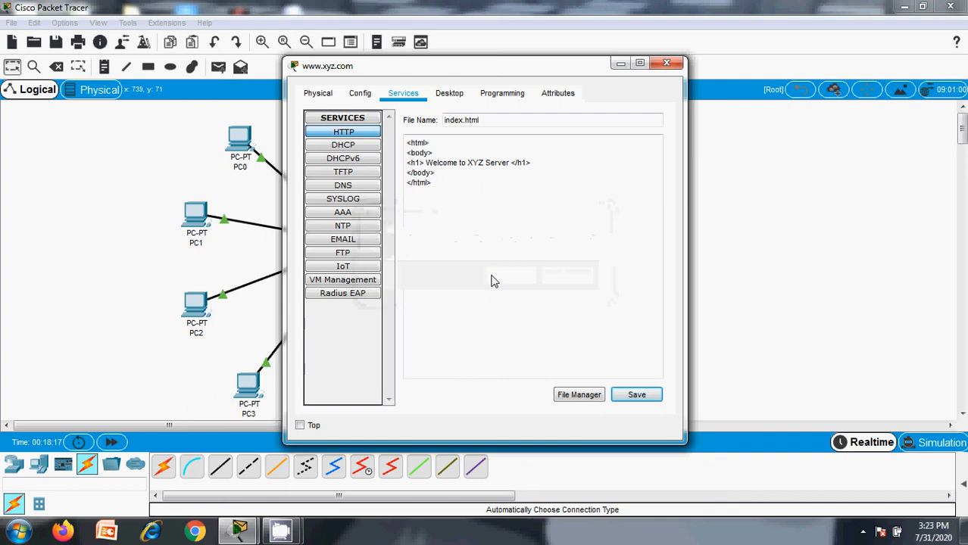
pyautogui.click(666, 63)
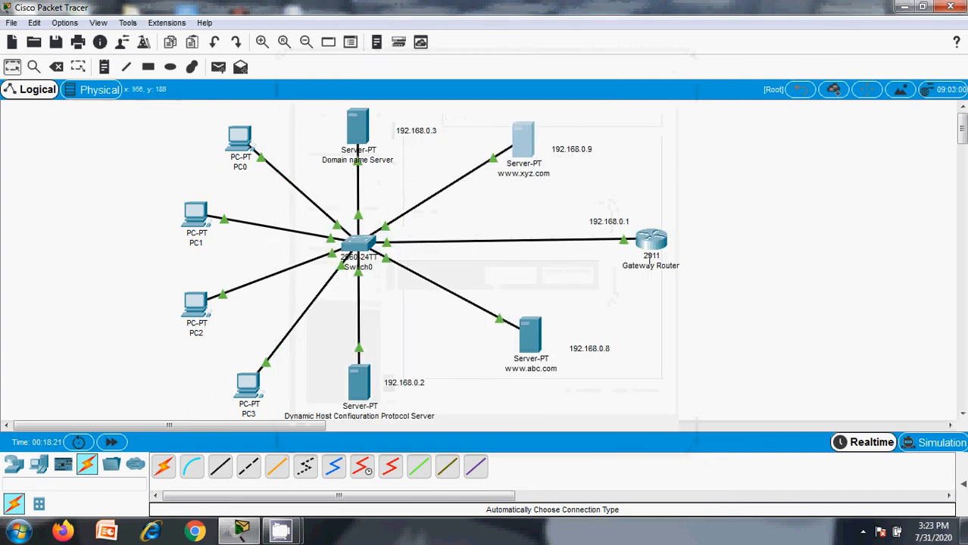
# Step: Switch the workspace to Simulation Mode and clear all visible event types from the event list filters
pyautogui.moveTo(198, 427); pyautogui.dragTo(238, 428)
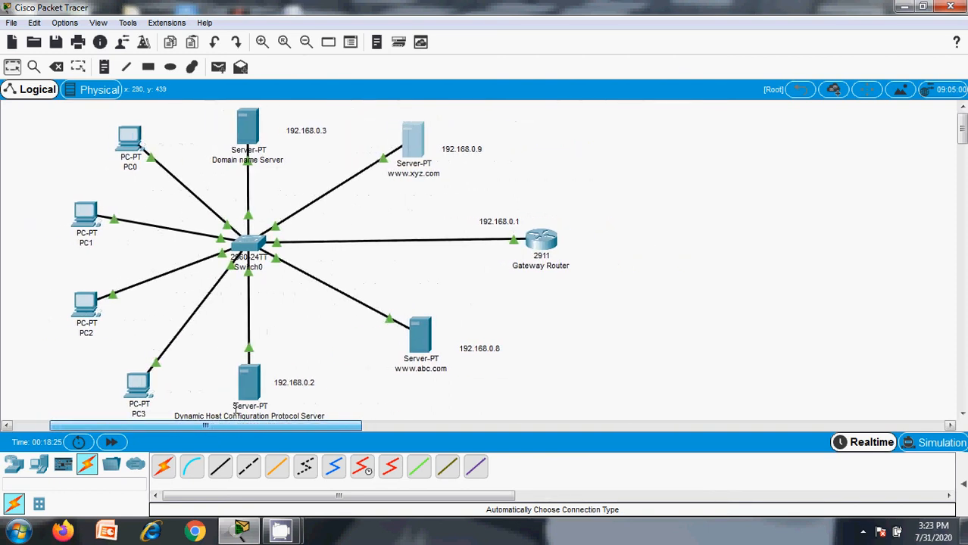
pyautogui.click(98, 22)
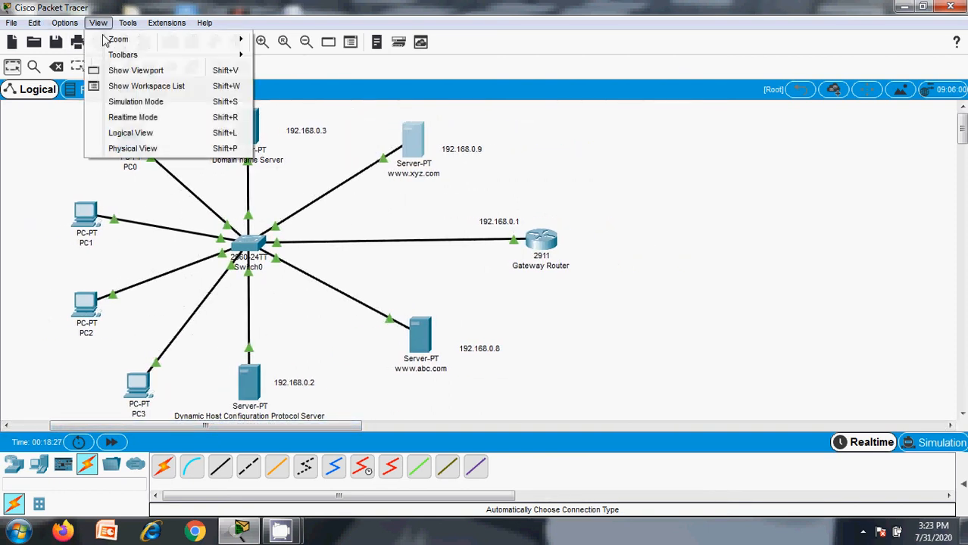
pyautogui.click(123, 101)
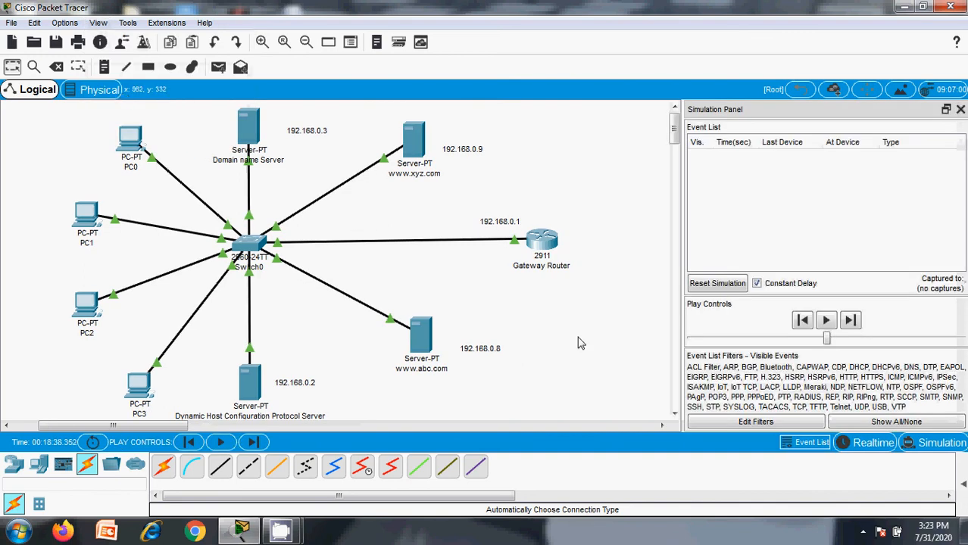
pyautogui.click(876, 423)
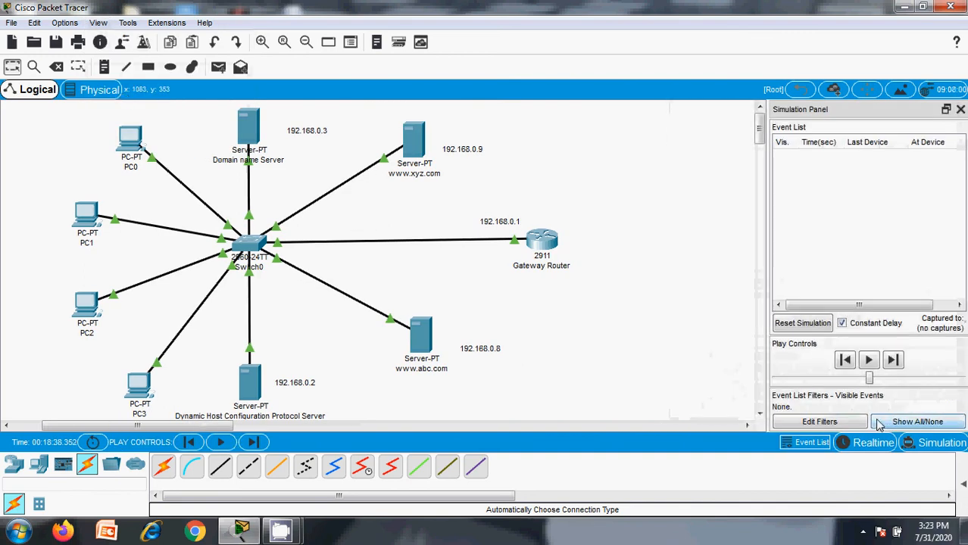
# Step: Edit the event list filters to show only DNS, ICMP, HTTP and HTTPS events
pyautogui.click(821, 421)
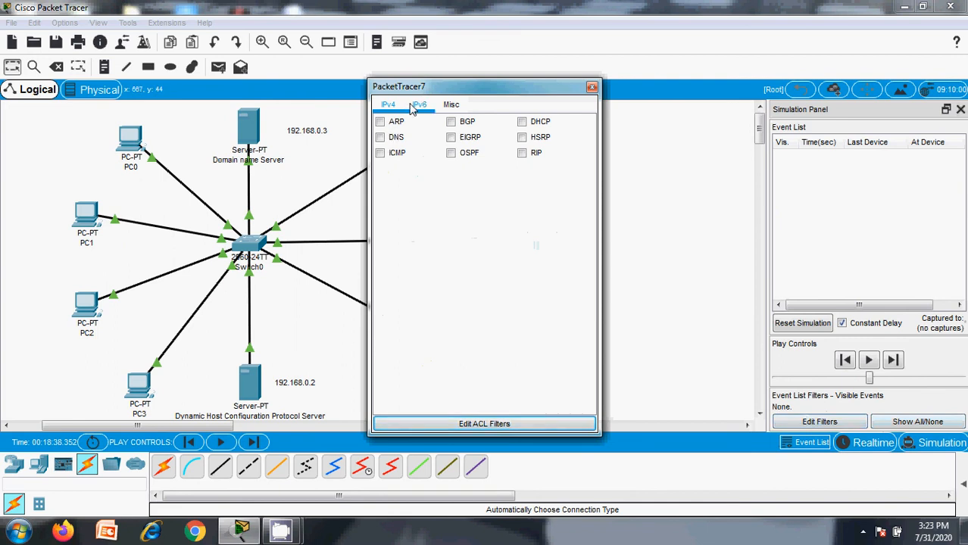
pyautogui.moveTo(415, 89); pyautogui.dragTo(558, 96)
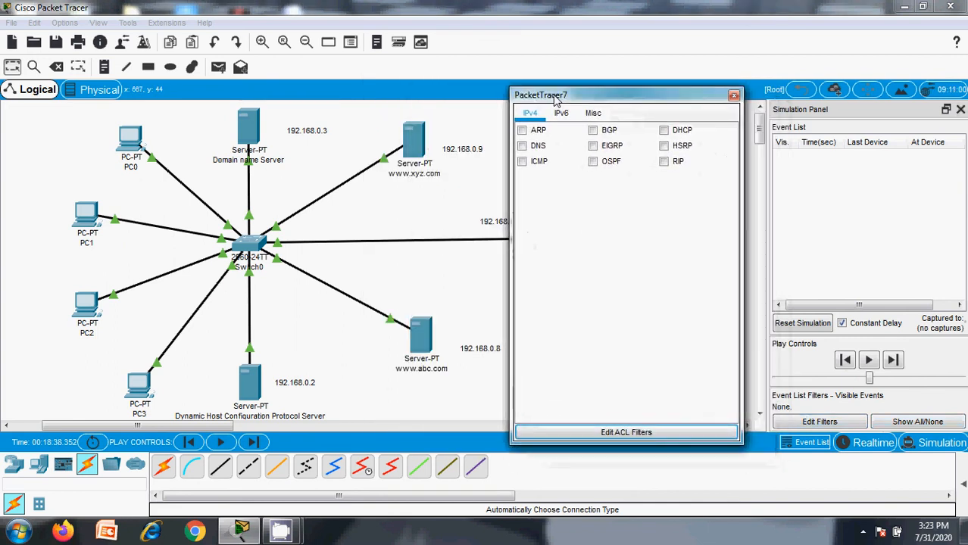
pyautogui.click(534, 147)
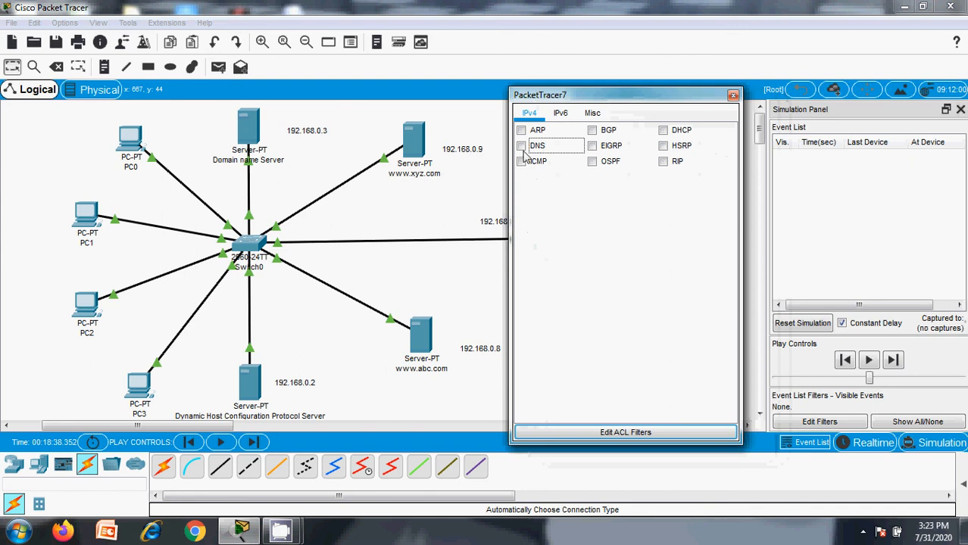
pyautogui.click(522, 162)
pyautogui.click(594, 115)
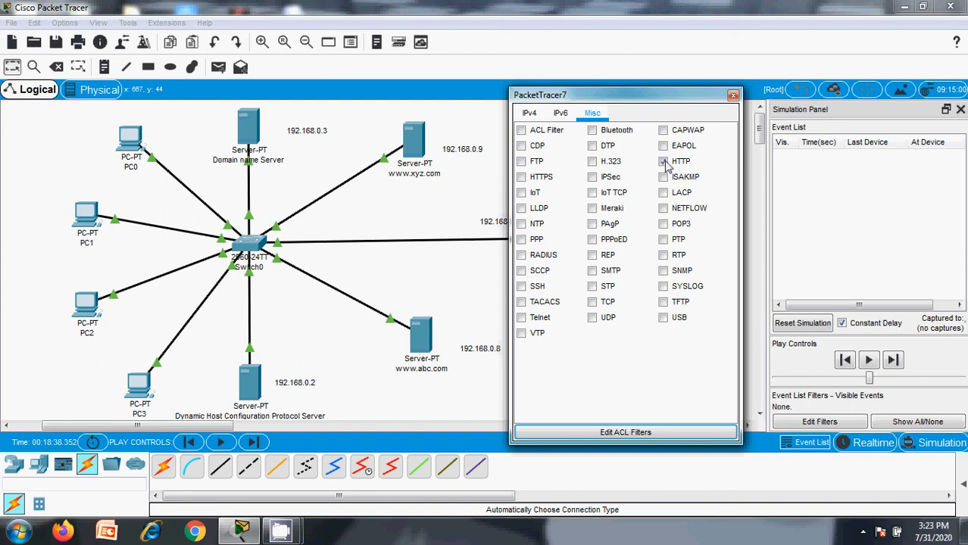
pyautogui.click(520, 175)
pyautogui.click(522, 180)
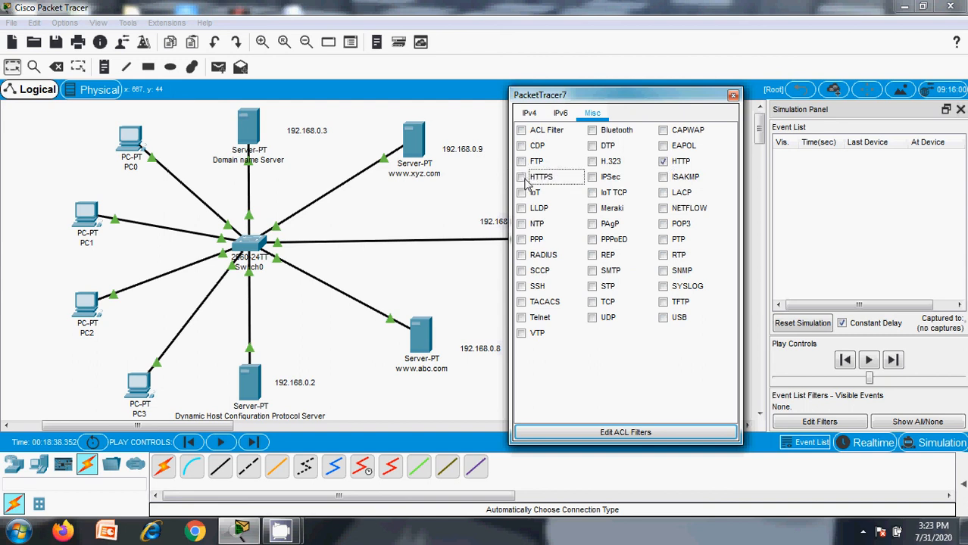
pyautogui.click(526, 181)
pyautogui.click(733, 95)
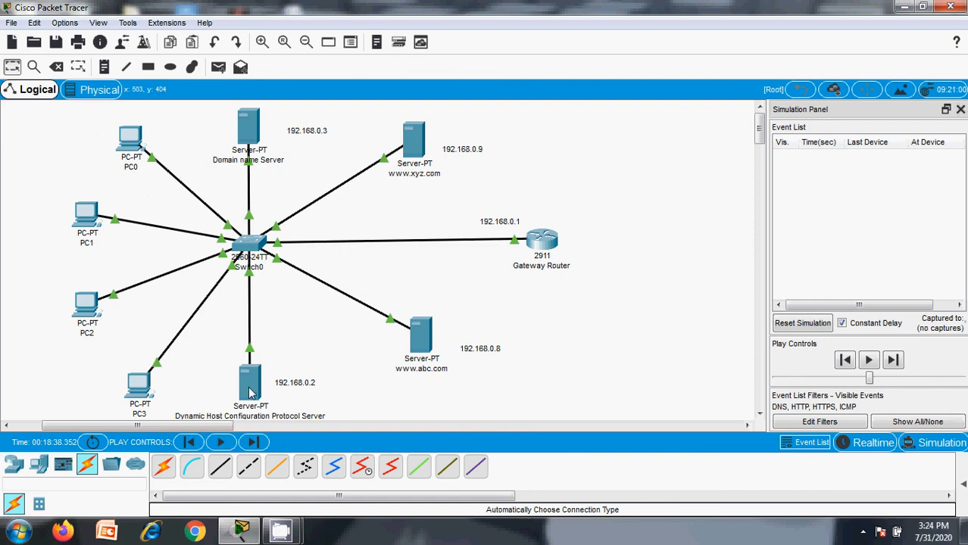
pyautogui.moveTo(250, 392)
pyautogui.click(132, 140)
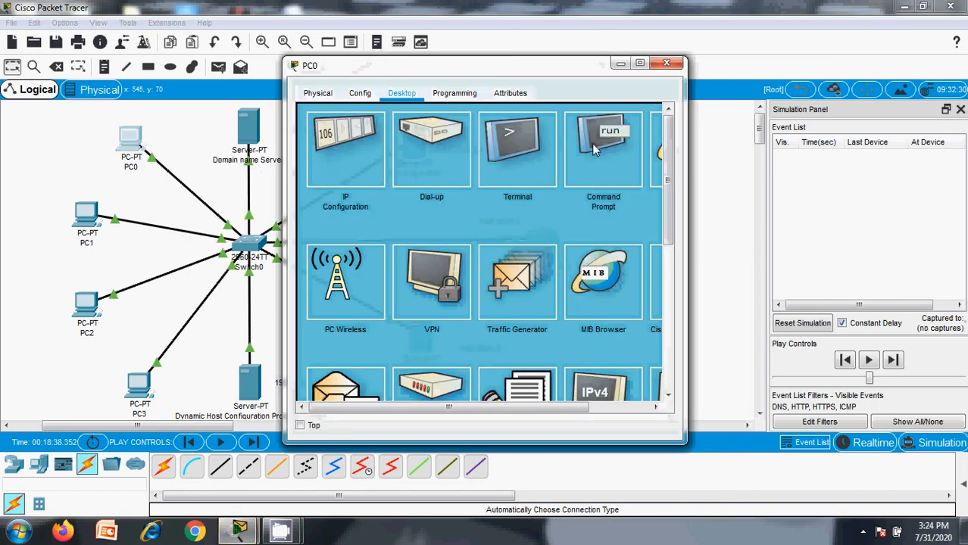
pyautogui.moveTo(519, 407); pyautogui.dragTo(586, 406)
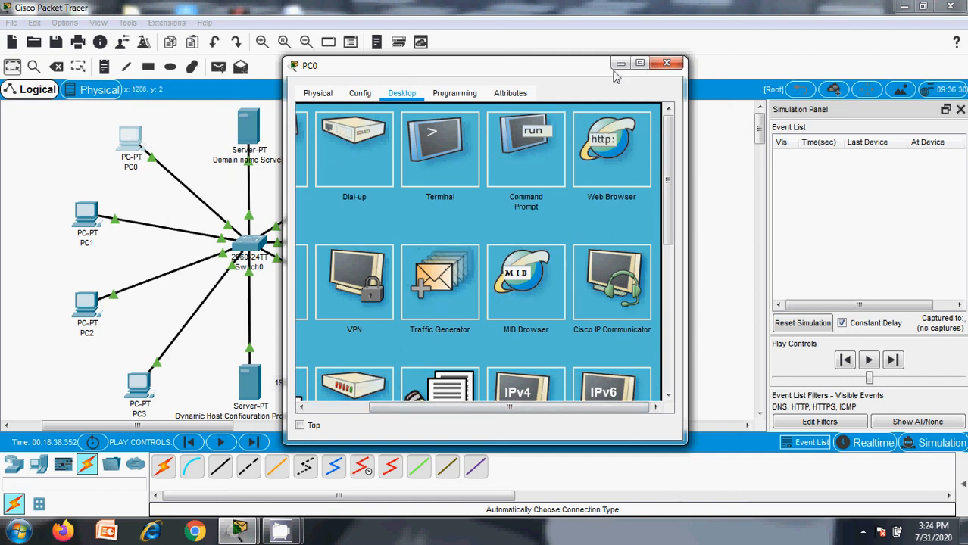
pyautogui.click(666, 63)
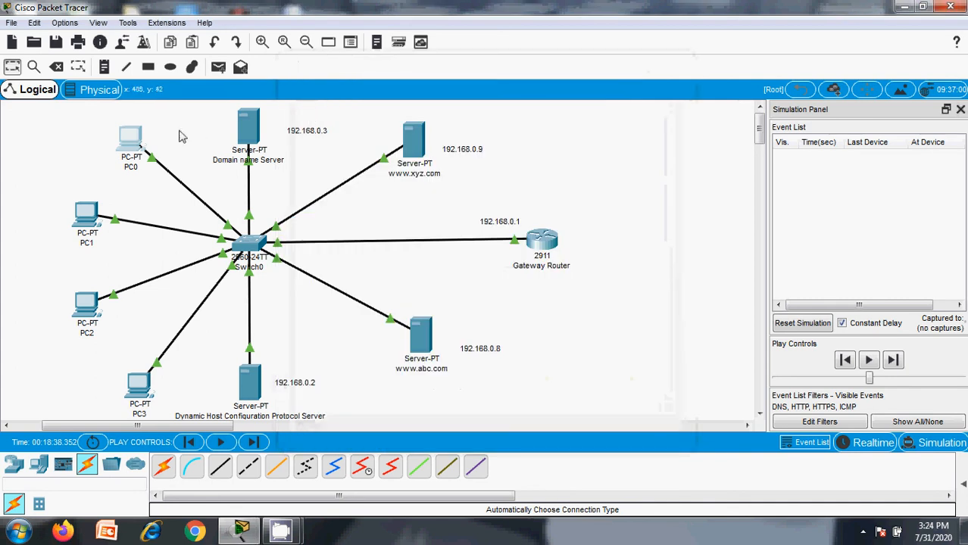
pyautogui.click(132, 143)
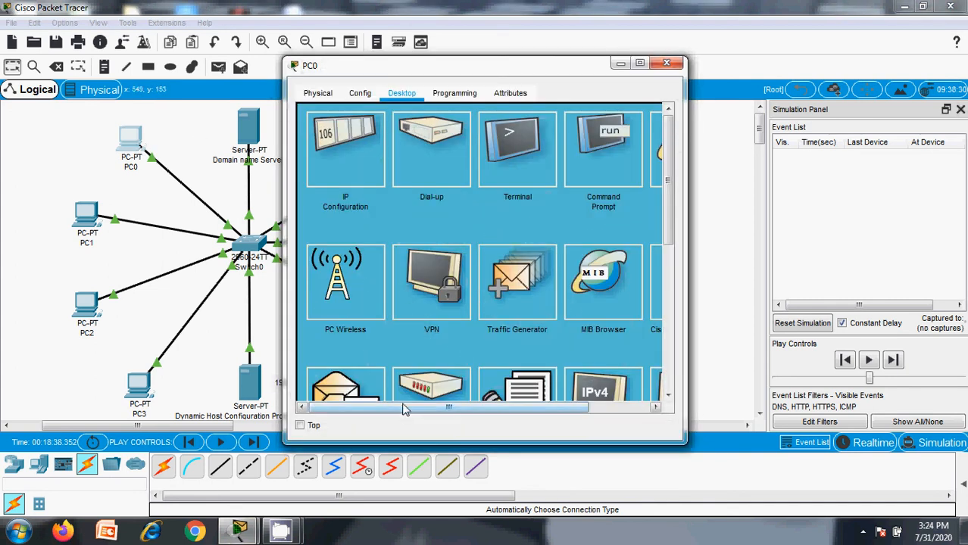
pyautogui.moveTo(404, 409); pyautogui.dragTo(467, 408)
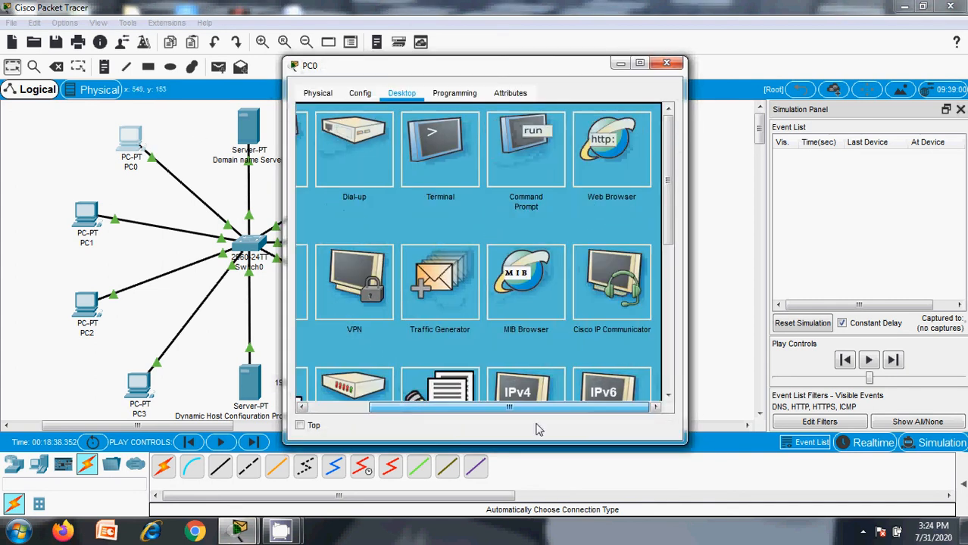
pyautogui.click(629, 151)
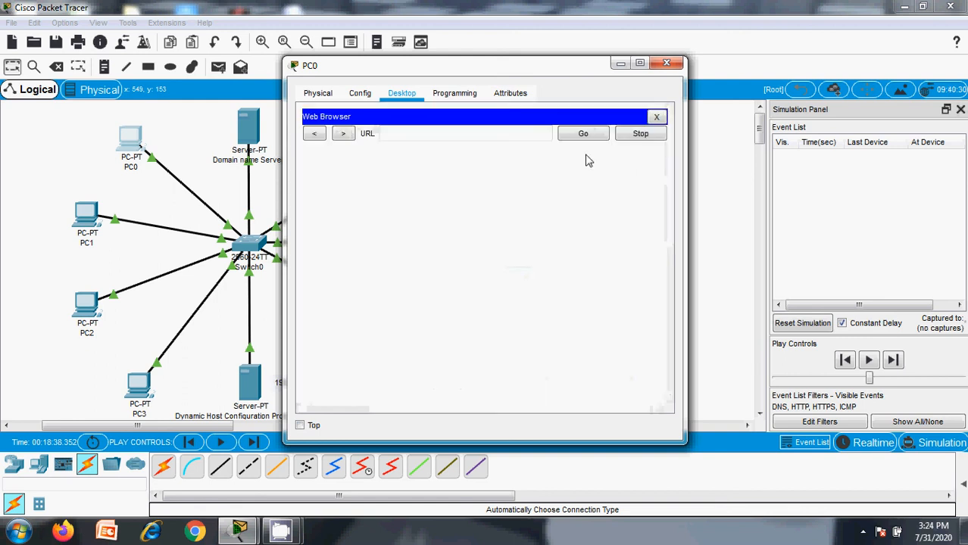
pyautogui.click(460, 139)
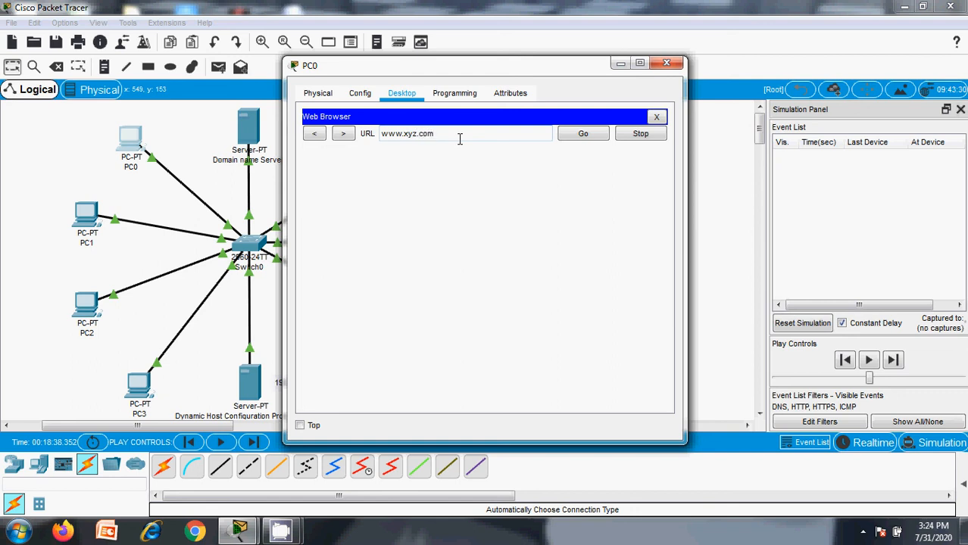
pyautogui.click(580, 134)
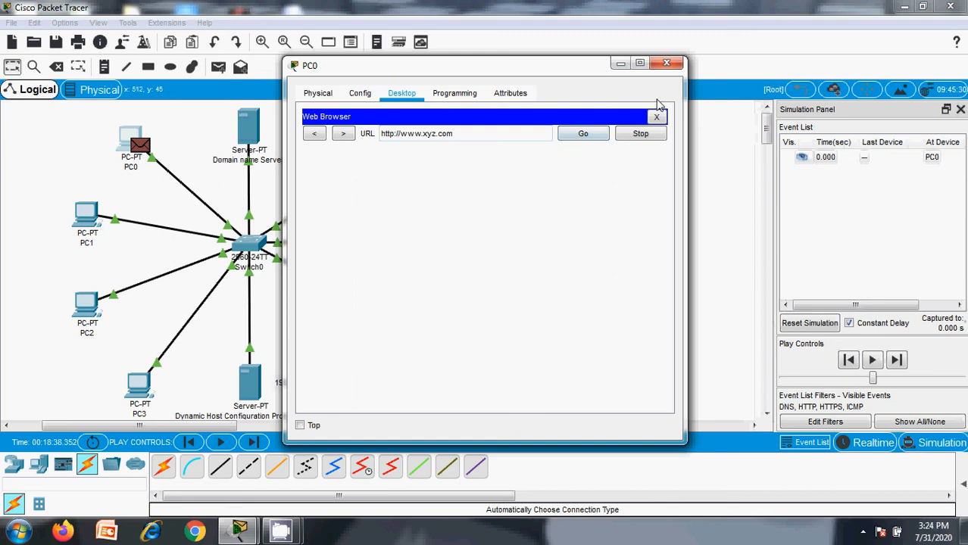
pyautogui.click(620, 63)
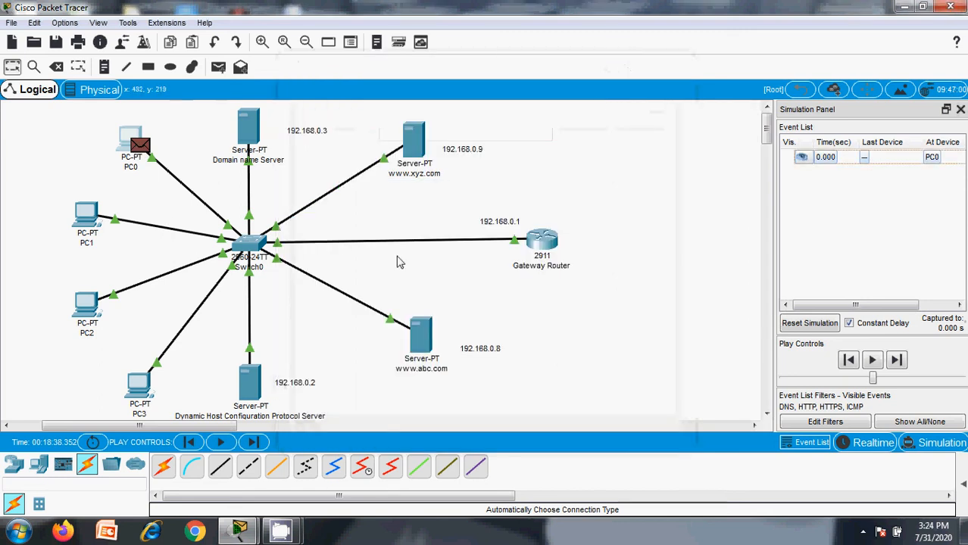
# Step: Play the simulation of PC0's request, inspecting the packets at the switch and PC0, and restore PC0's browser to view the page
pyautogui.click(872, 361)
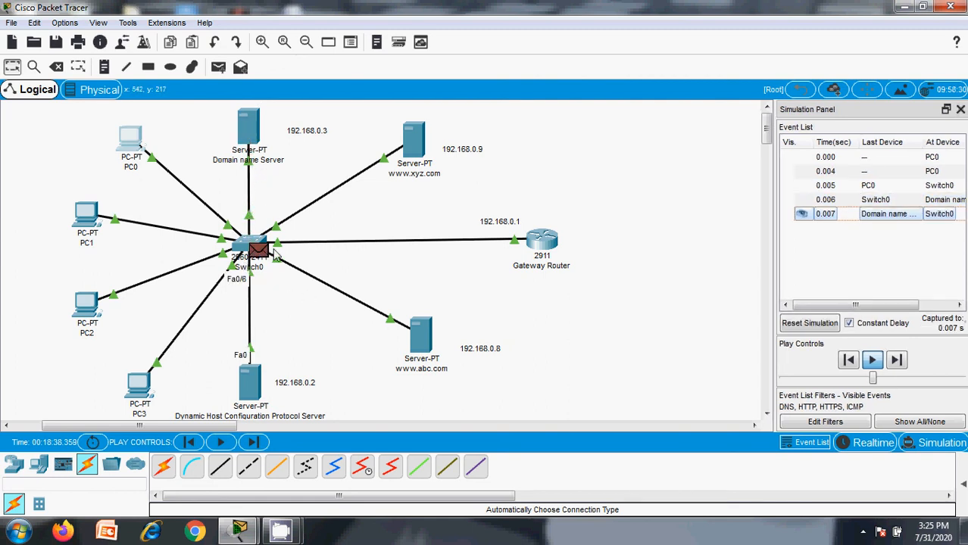
pyautogui.moveTo(269, 249)
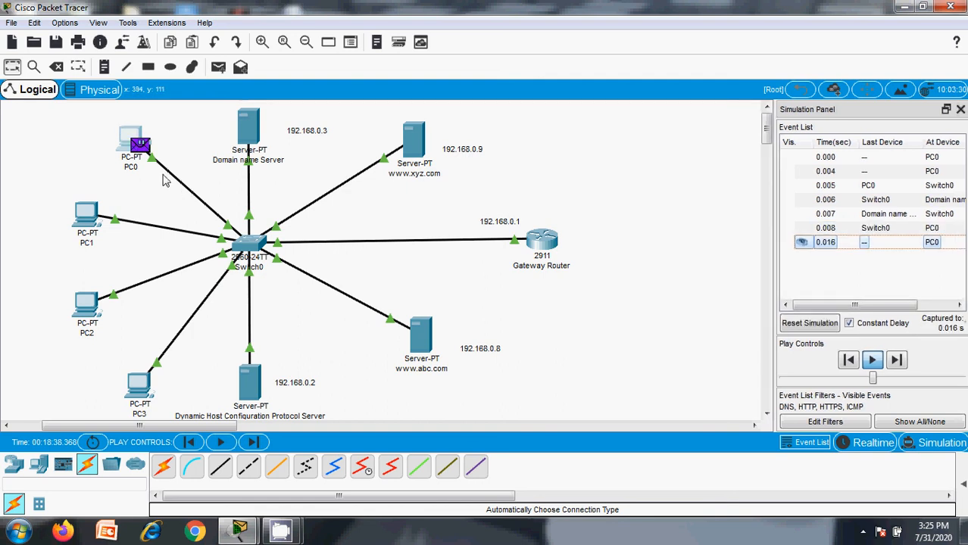
pyautogui.moveTo(143, 157)
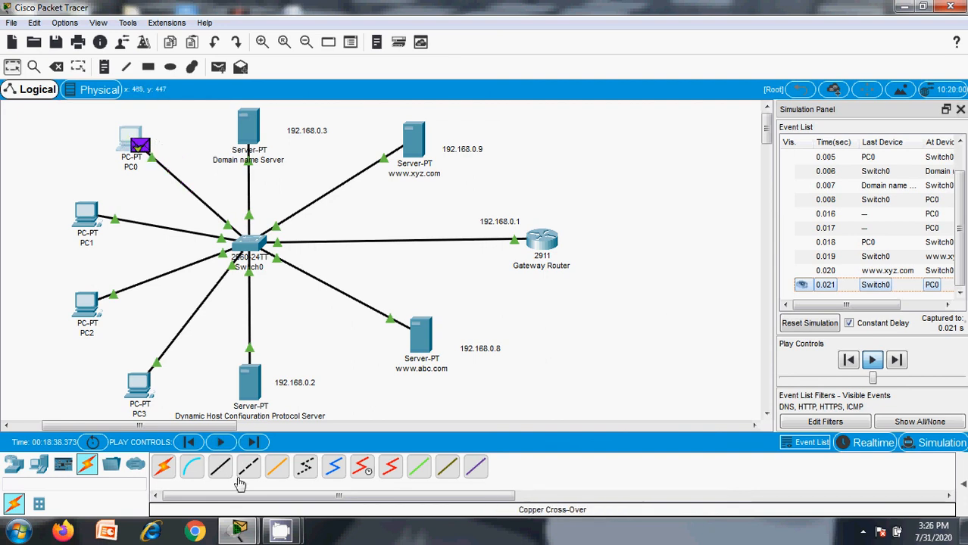
pyautogui.moveTo(281, 530)
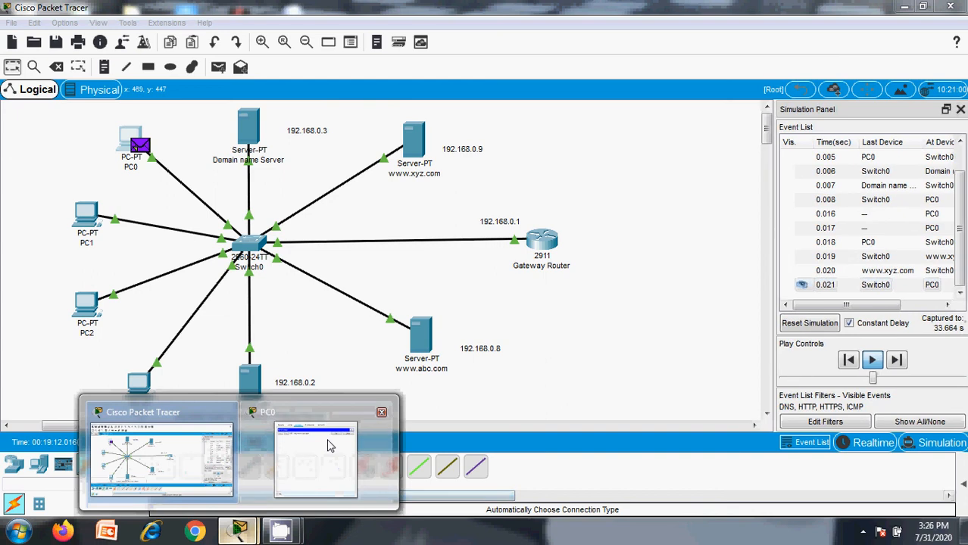
pyautogui.click(327, 447)
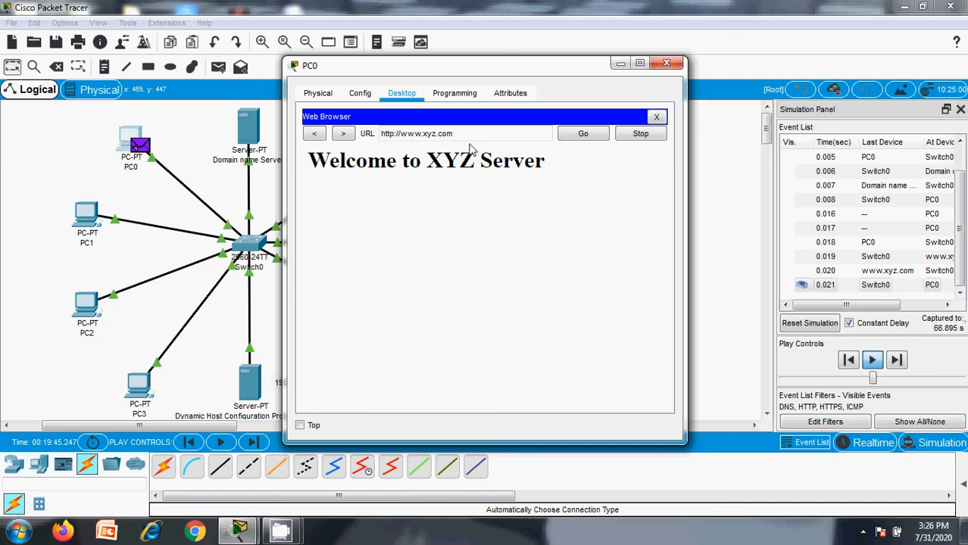
# Step: Close PC0's window and delete Scenario 0 to clear the captured simulation events
pyautogui.click(666, 62)
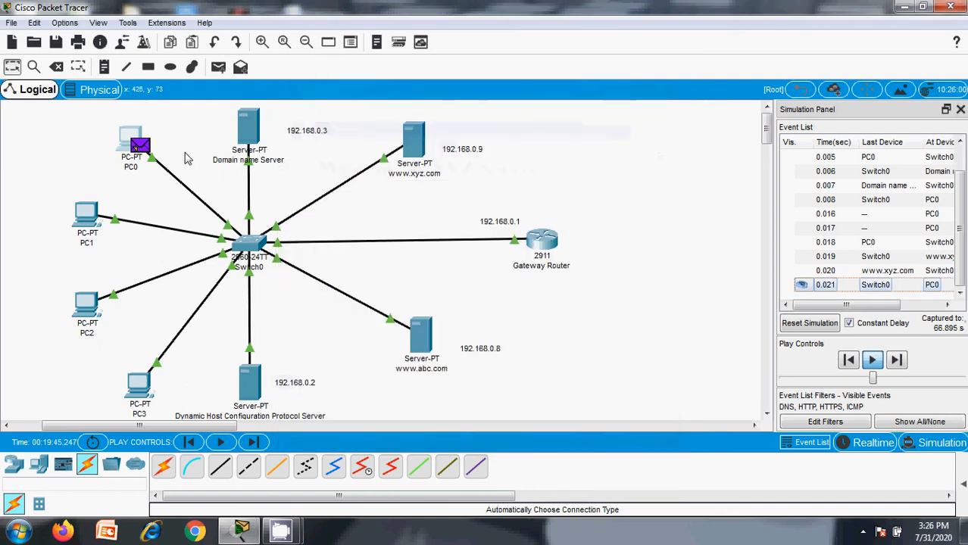
pyautogui.click(962, 484)
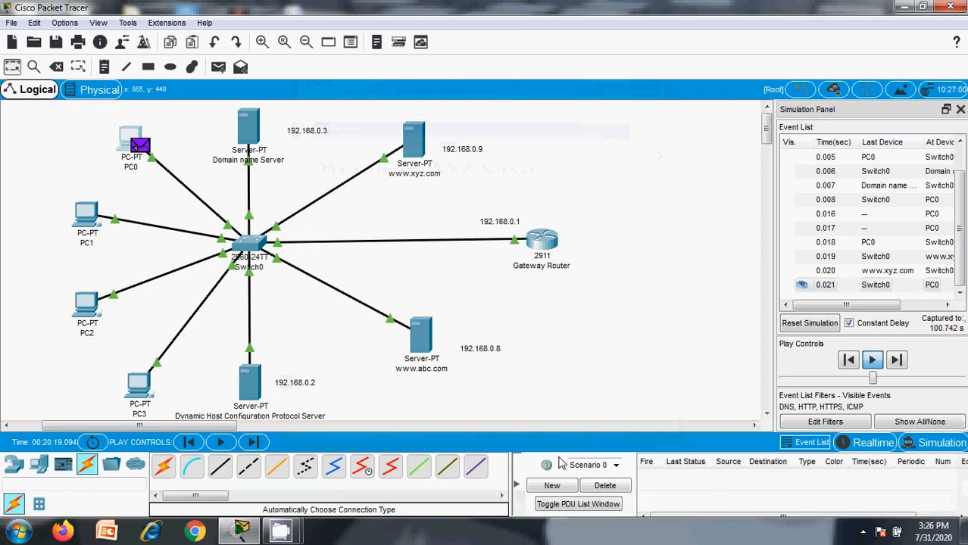
pyautogui.click(620, 486)
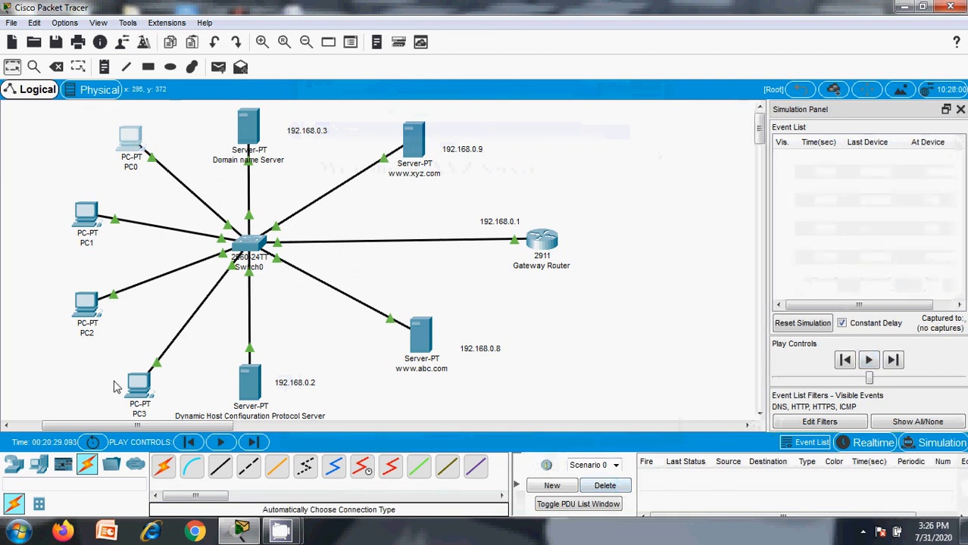
pyautogui.click(142, 388)
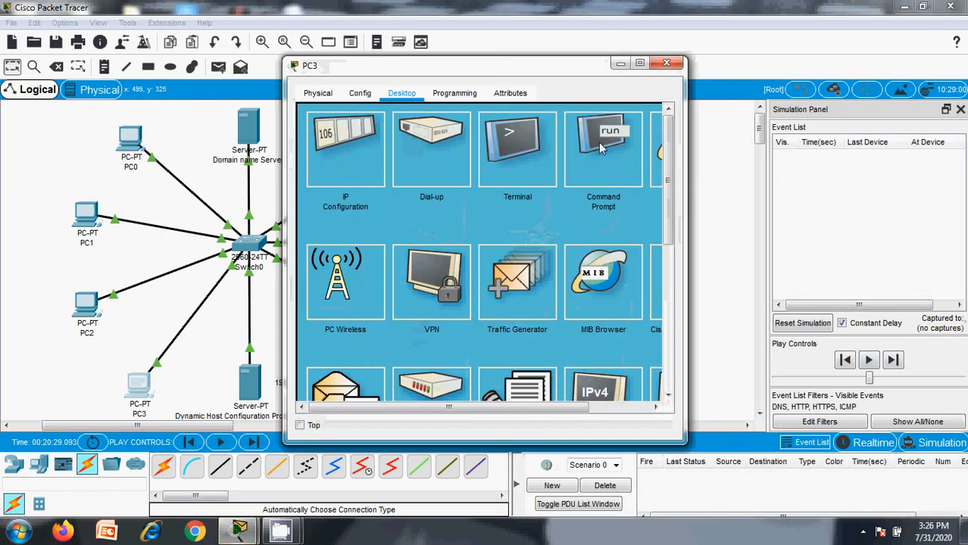
pyautogui.moveTo(496, 407); pyautogui.dragTo(570, 407)
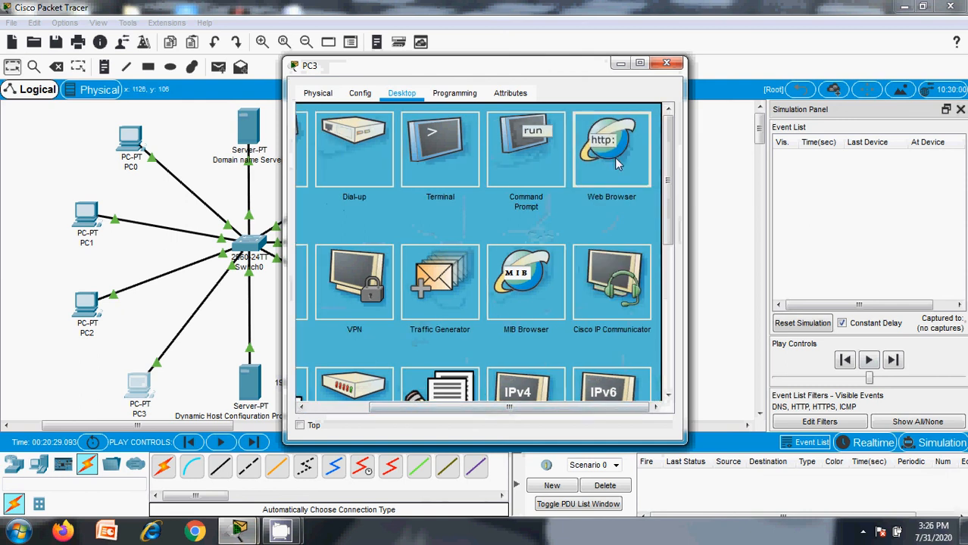
pyautogui.click(593, 167)
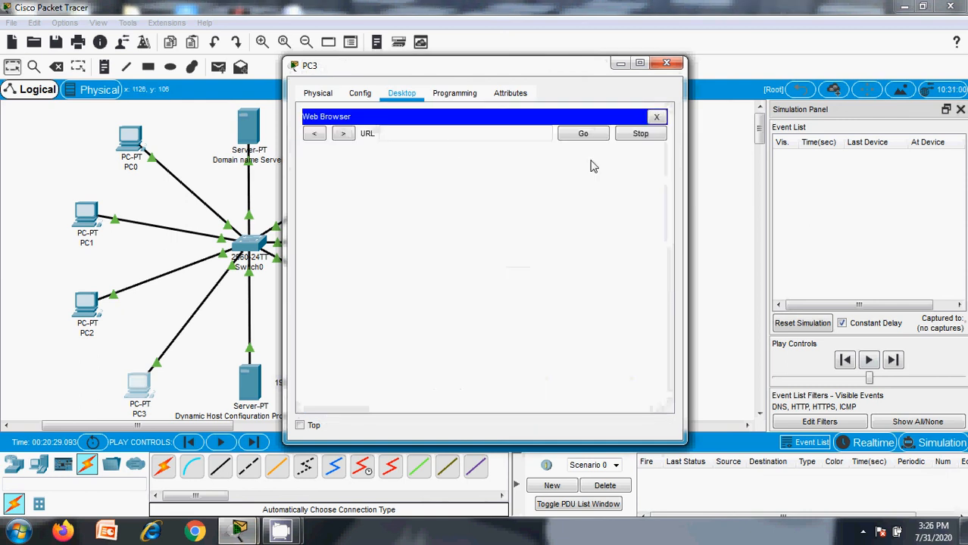
pyautogui.click(440, 133)
pyautogui.write('www.abc.com')
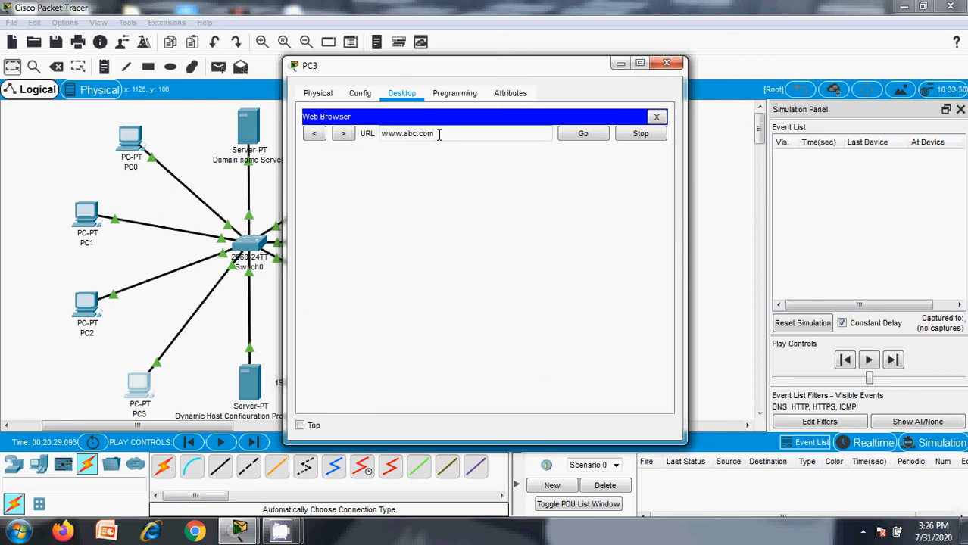
pyautogui.click(582, 133)
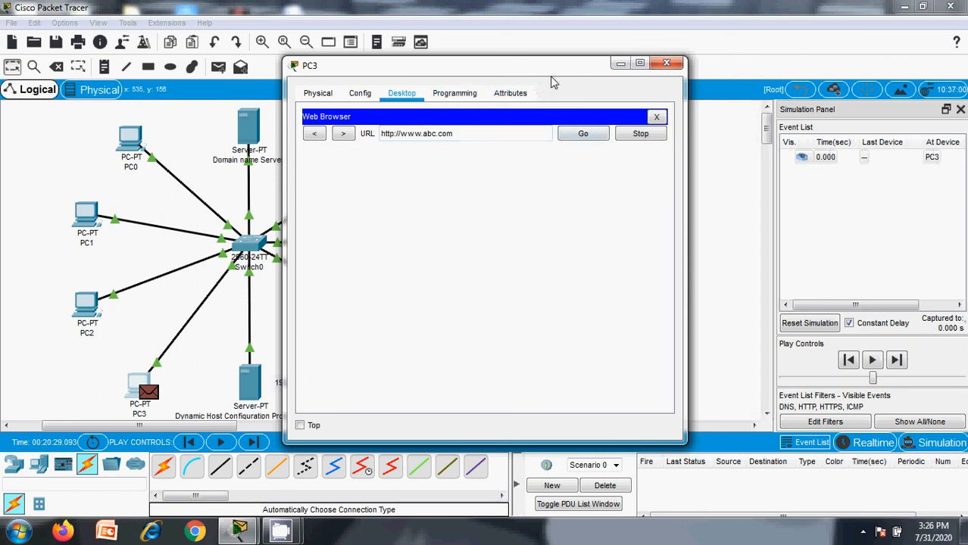
pyautogui.click(620, 65)
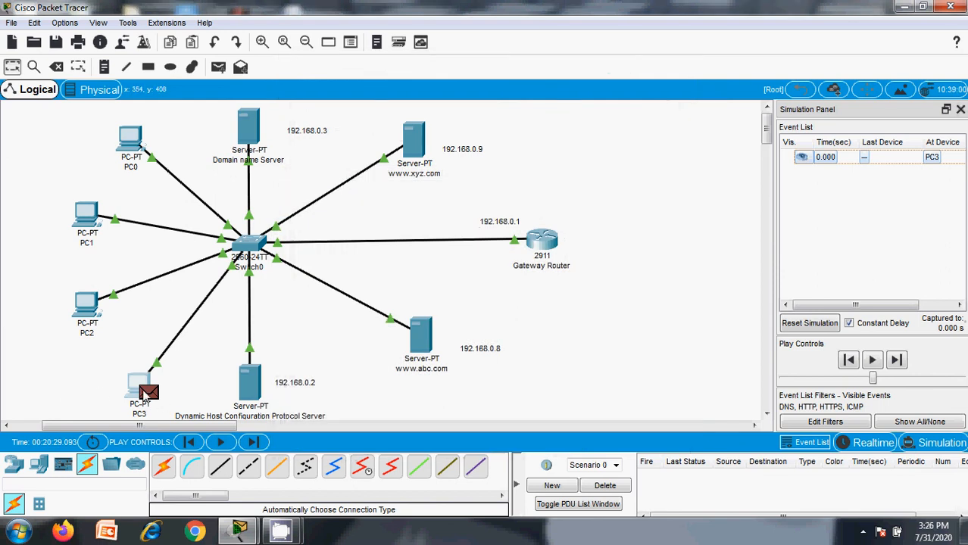
pyautogui.moveTo(145, 399)
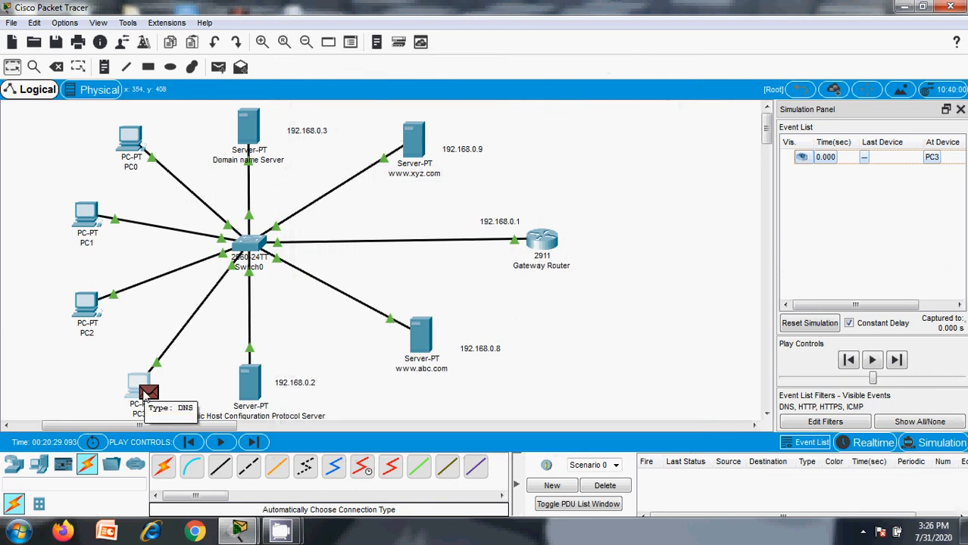
pyautogui.click(871, 360)
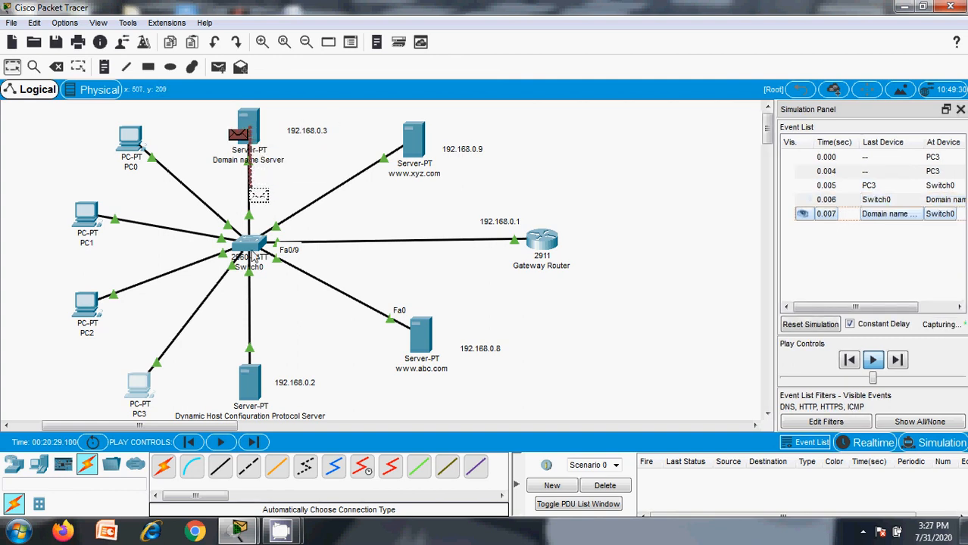
pyautogui.moveTo(261, 248)
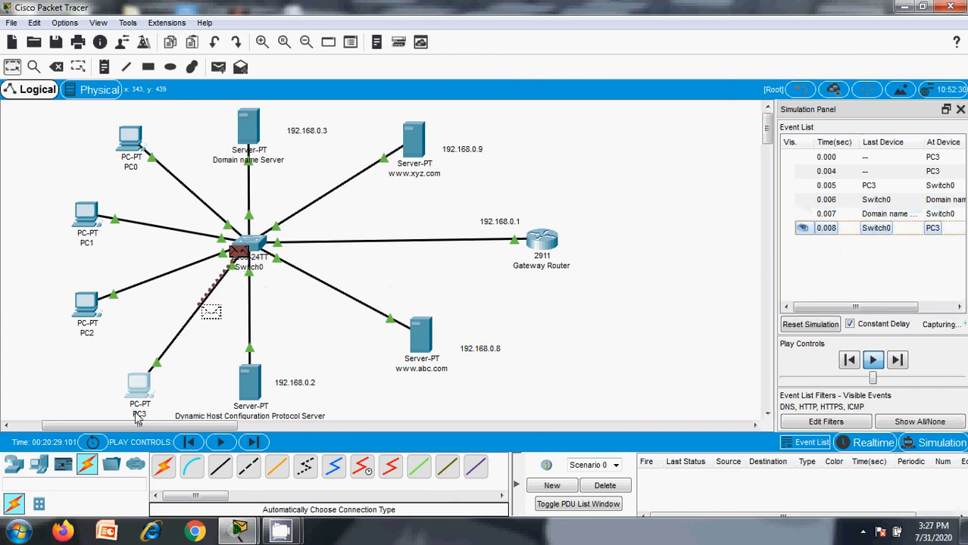
pyautogui.moveTo(138, 414)
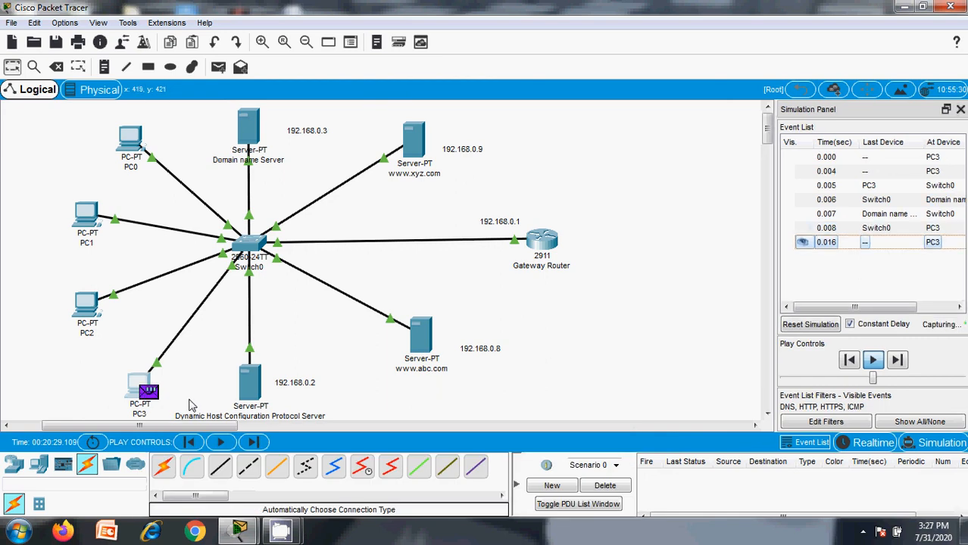
pyautogui.moveTo(152, 395)
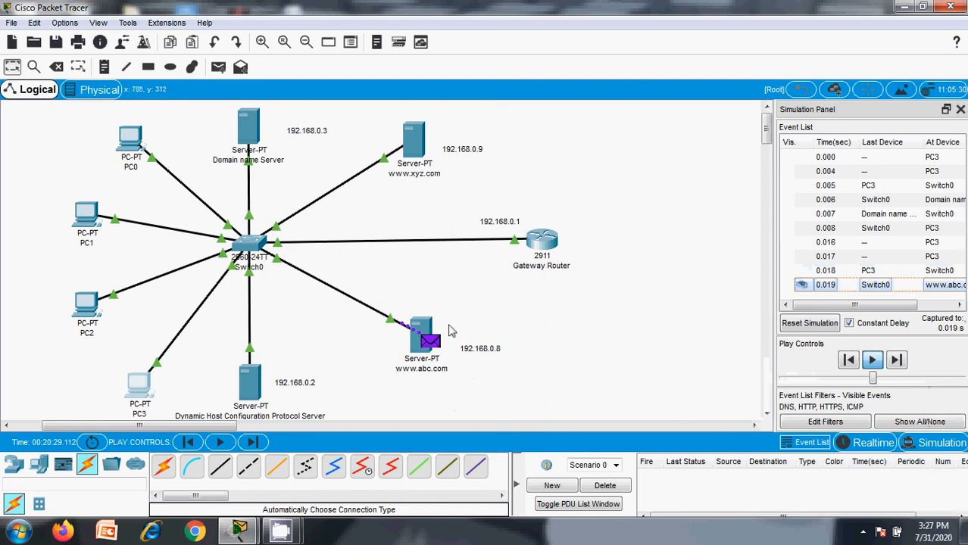
pyautogui.moveTo(434, 347)
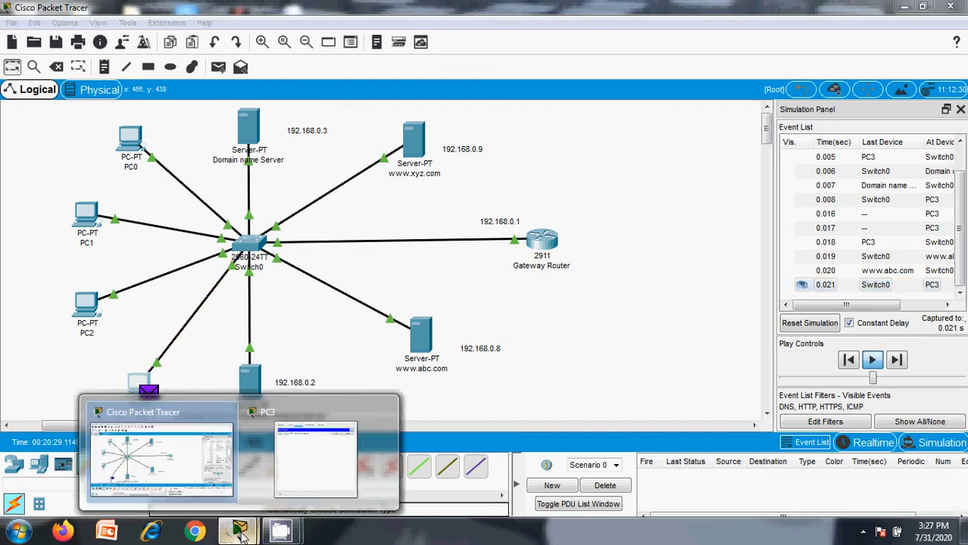
pyautogui.click(340, 453)
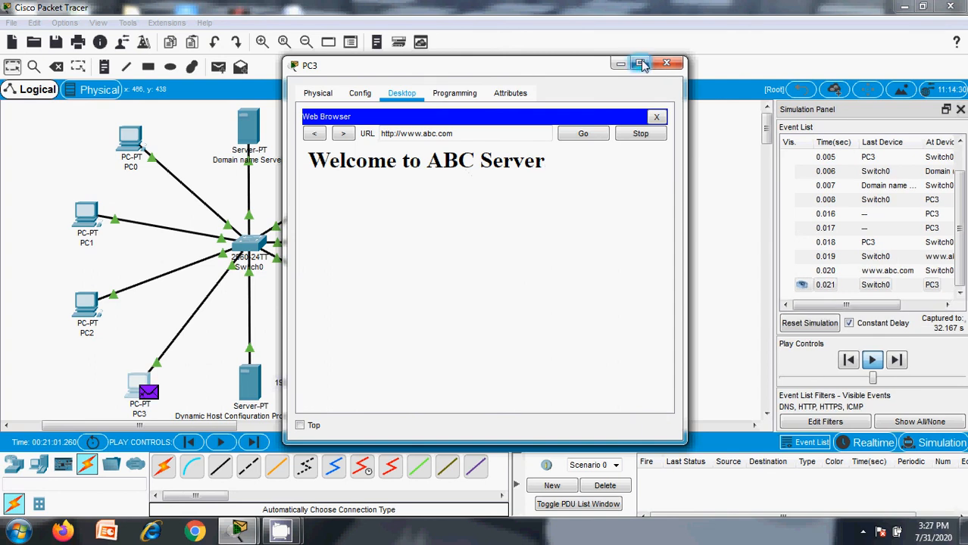
pyautogui.click(665, 63)
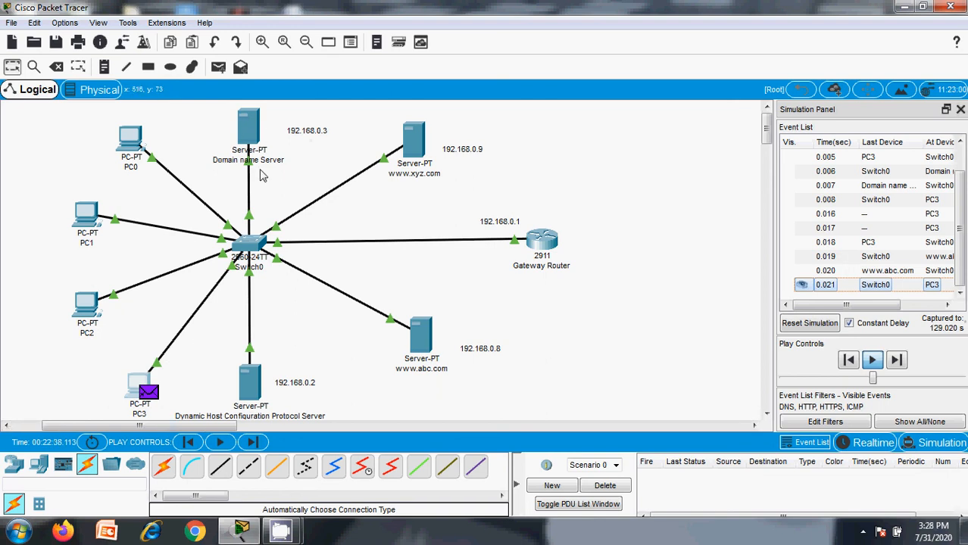
pyautogui.moveTo(246, 393)
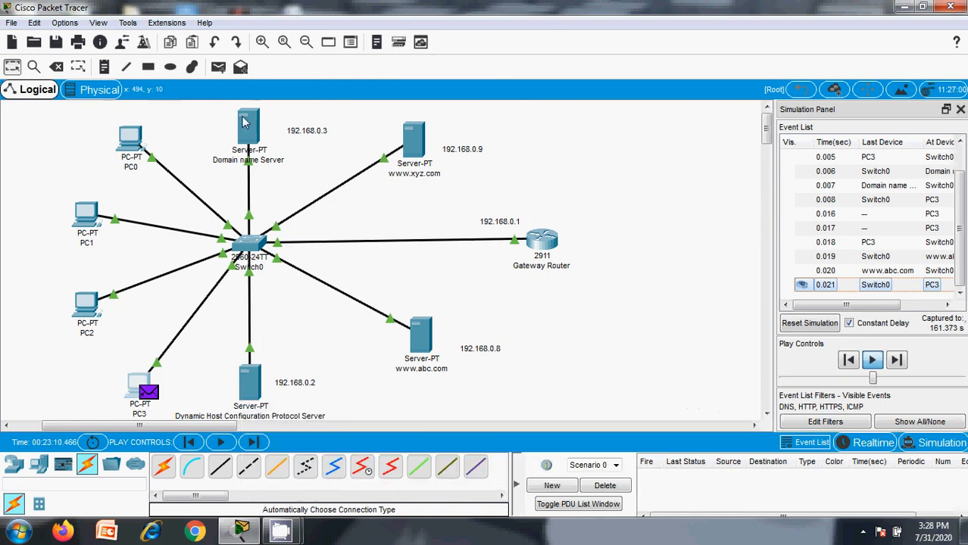
pyautogui.moveTo(244, 123)
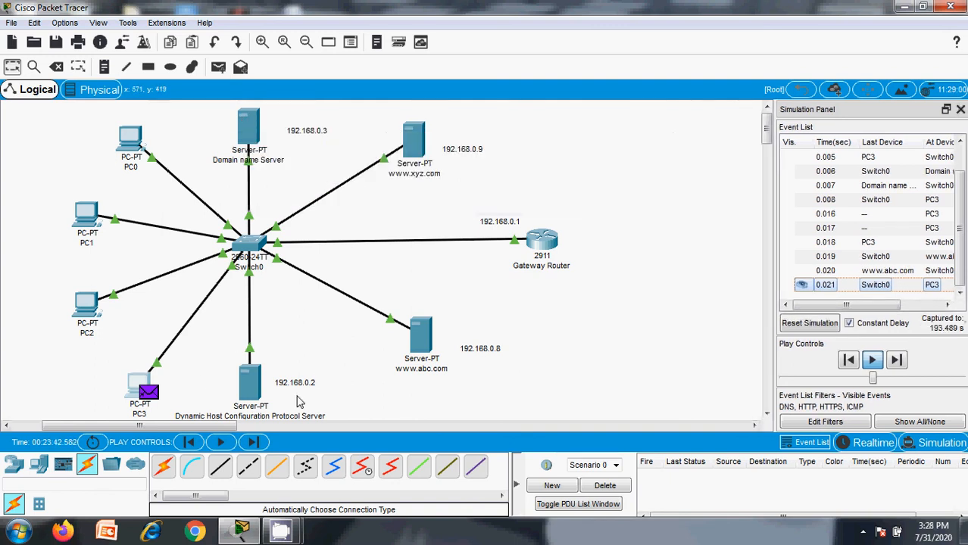
pyautogui.moveTo(255, 375)
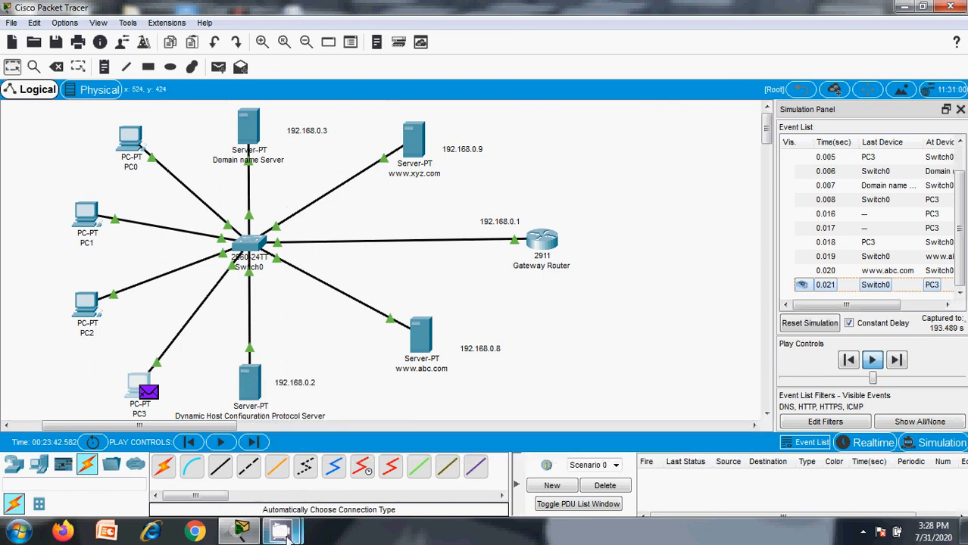
pyautogui.moveTo(286, 535)
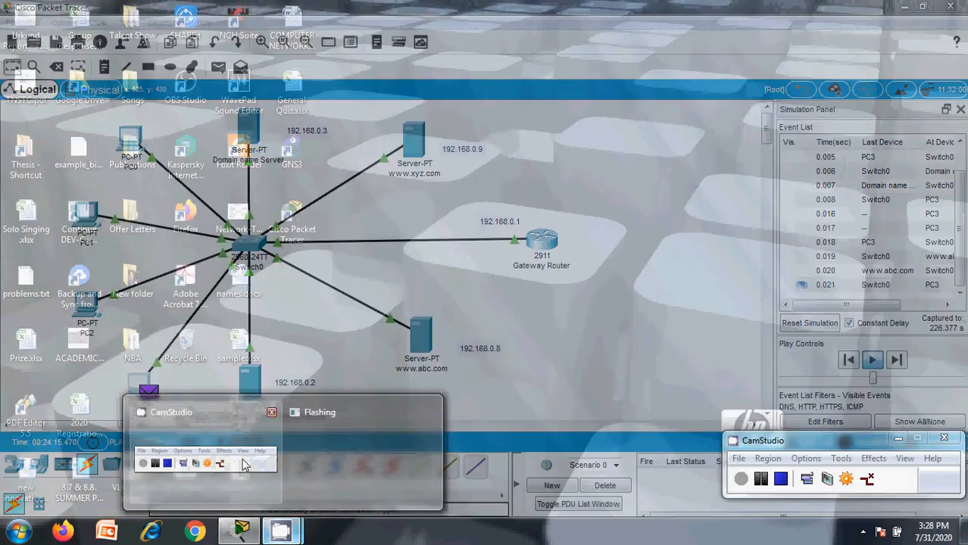
pyautogui.click(204, 460)
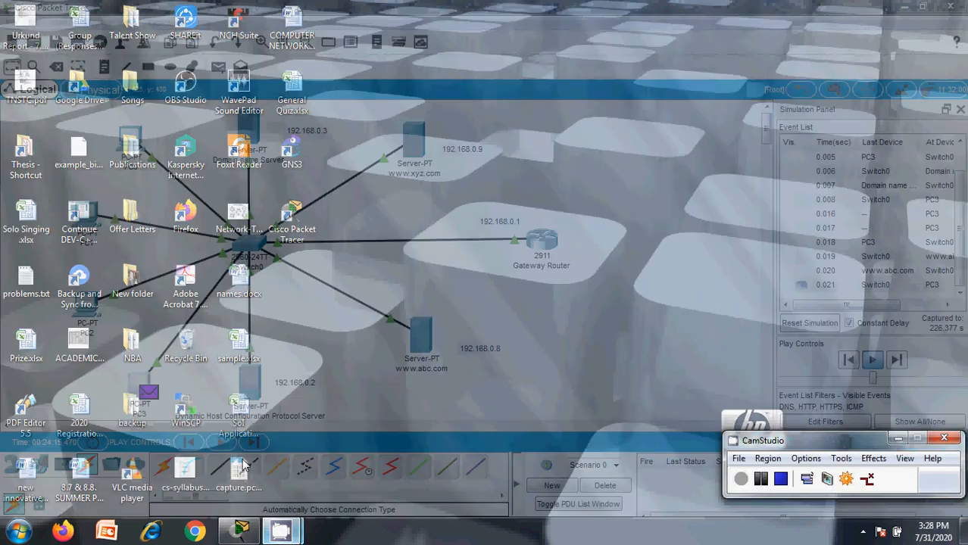